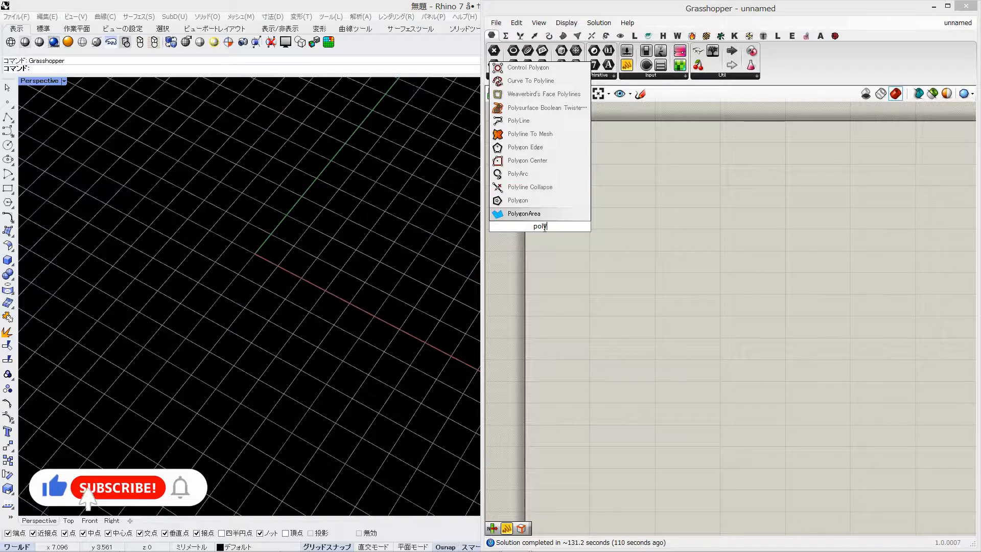
Place a Polygon component on the canvas and drive its Segments input with a number slider set to 3
click(553, 202)
double_click(594, 215)
text(3)
key(Return)
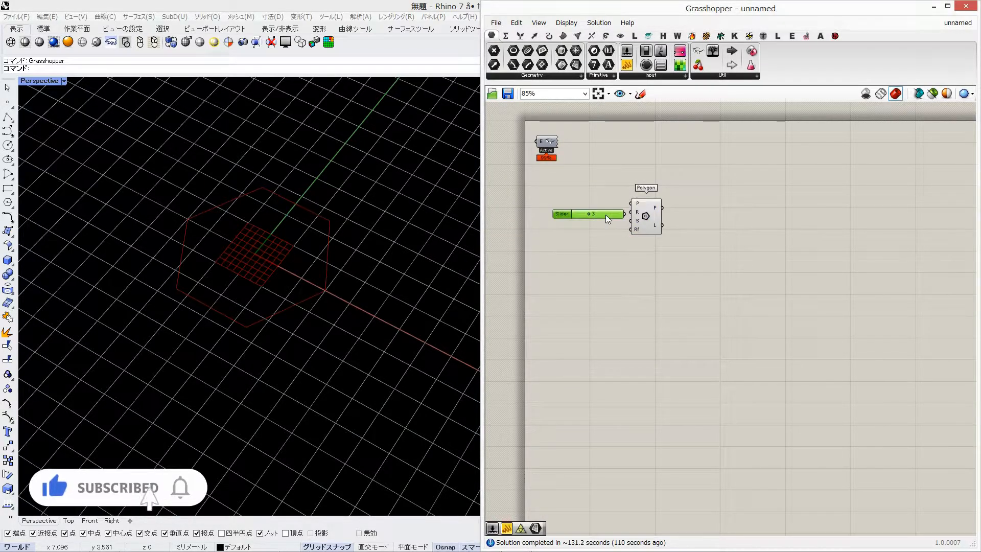
mouse_move(647, 216)
mouse_down()
mouse_move(666, 215)
mouse_move(658, 219)
mouse_up()
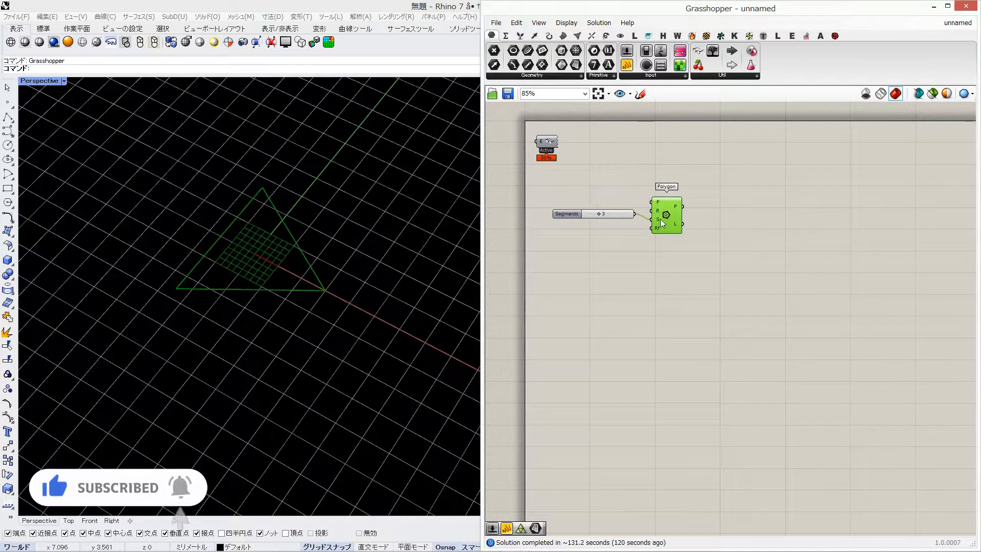
Add a Subdivide Triangle component beside the Polygon and feed the polygon output into its Tri input
click(665, 258)
right_drag(664, 258, 636, 258)
double_click(680, 249)
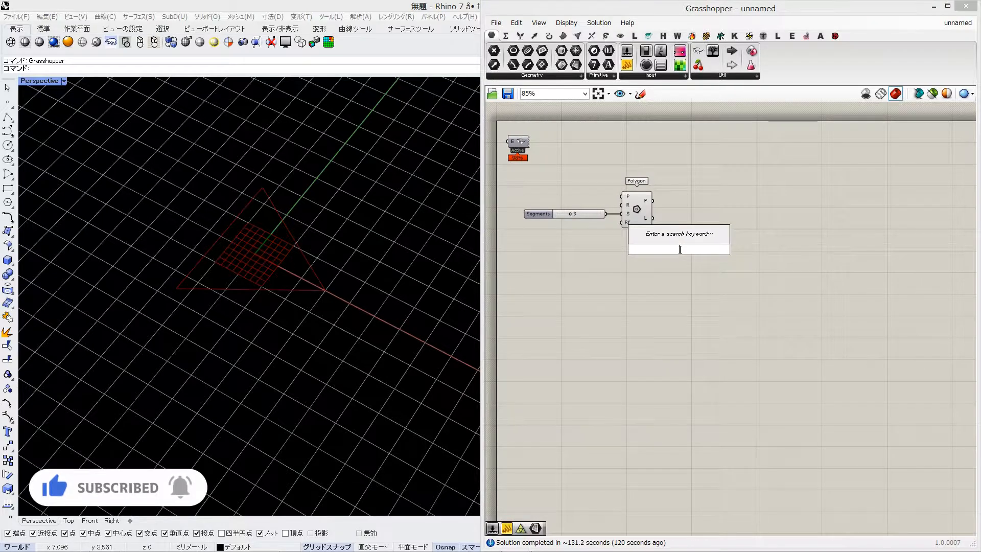
text(sub)
click(690, 103)
drag(682, 241, 704, 233)
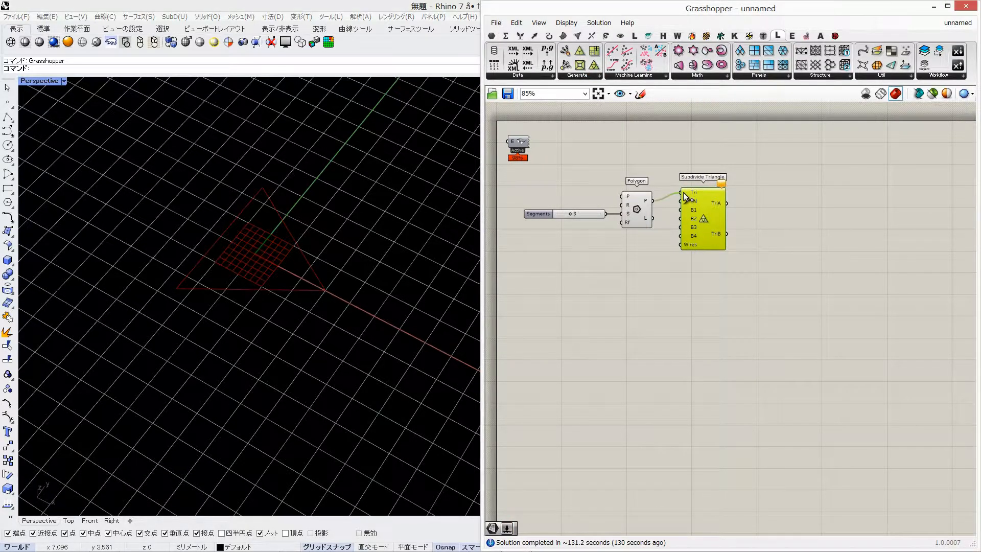
Create a number slider set to 4 and connect it to the N input of Subdivide Triangle
double_click(630, 277)
text(4)
key(Return)
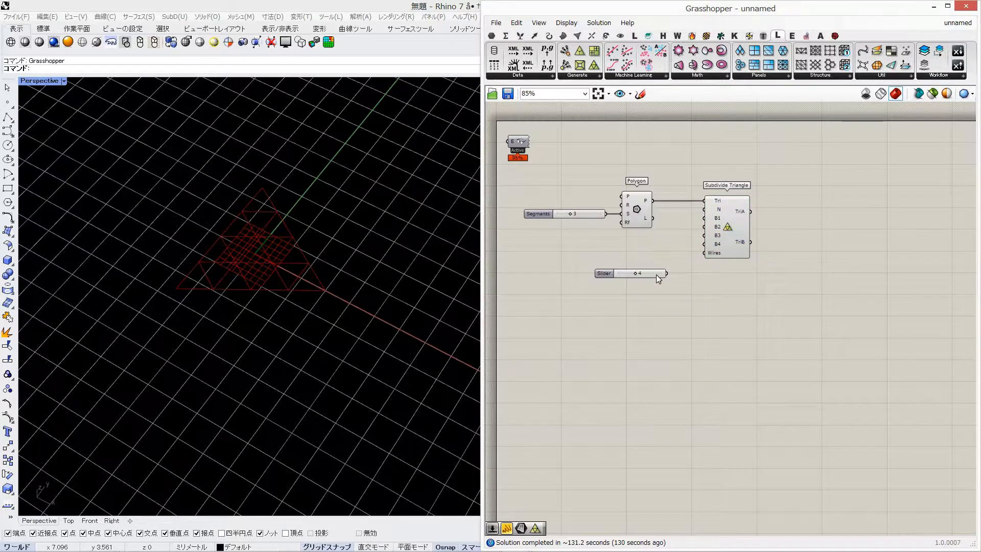
drag(701, 209, 705, 210)
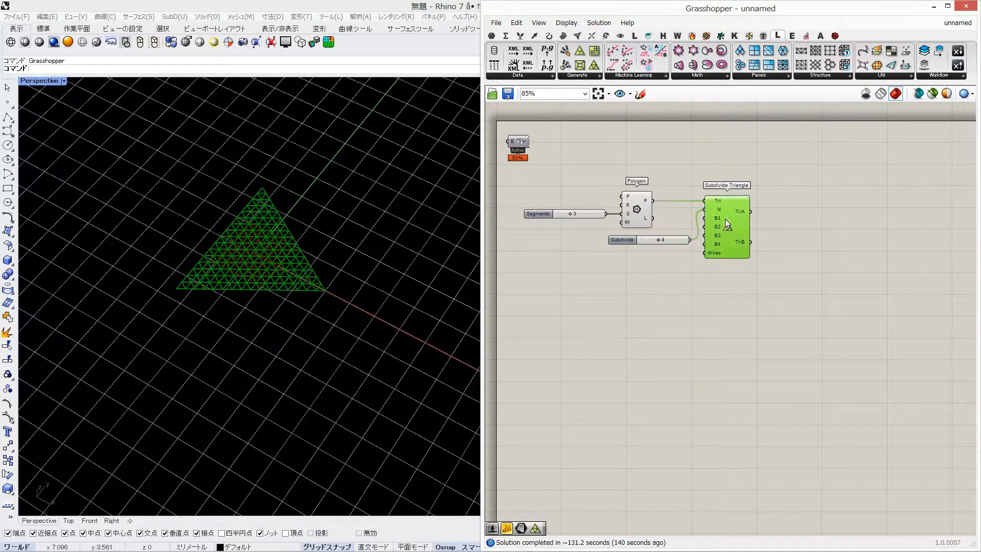
scroll(244, 271, up, 6)
Add a Surface parameter and connect the TriA output of Subdivide Triangle to it
double_click(808, 259)
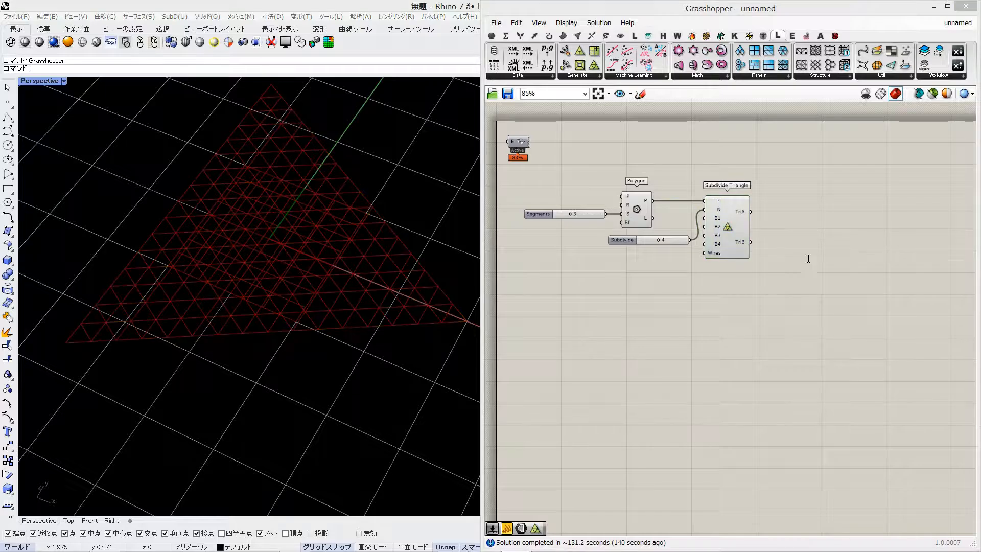
click(491, 35)
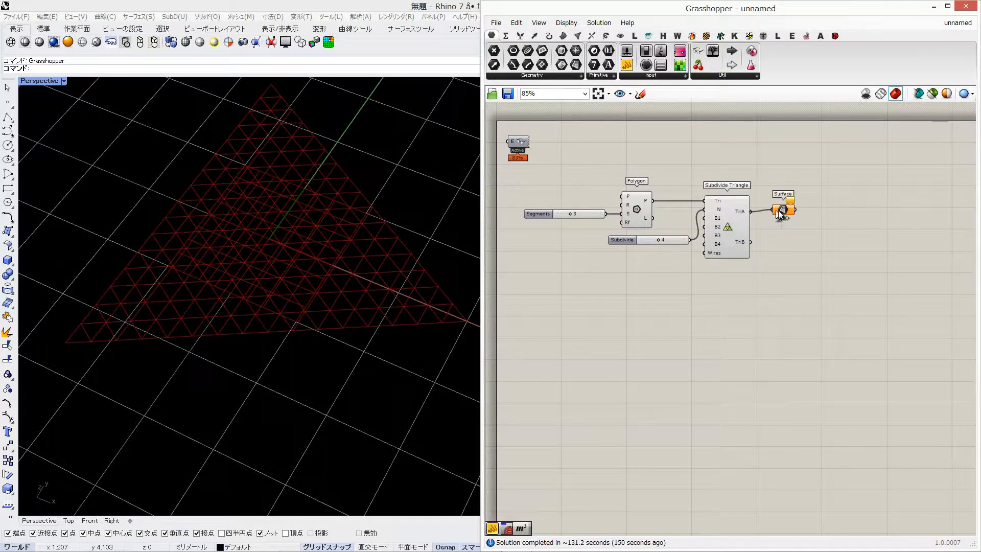
drag(779, 214, 796, 216)
Turn off the preview of the Polygon and Subdivide Triangle components
drag(753, 177, 598, 285)
middle_click(598, 285)
click(635, 252)
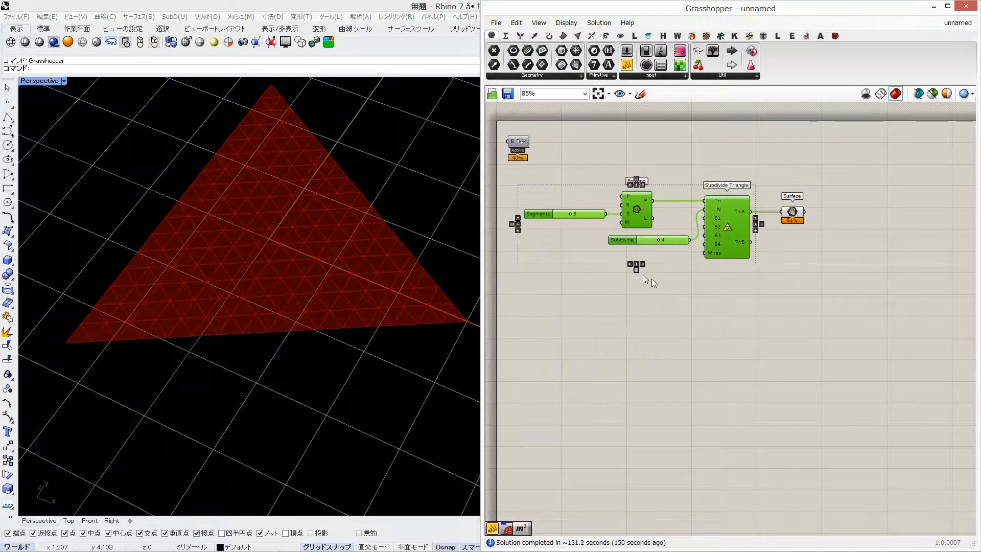
Add an Area component after the Surface parameter and connect the surfaces to its G input
double_click(765, 285)
text(area)
key(Return)
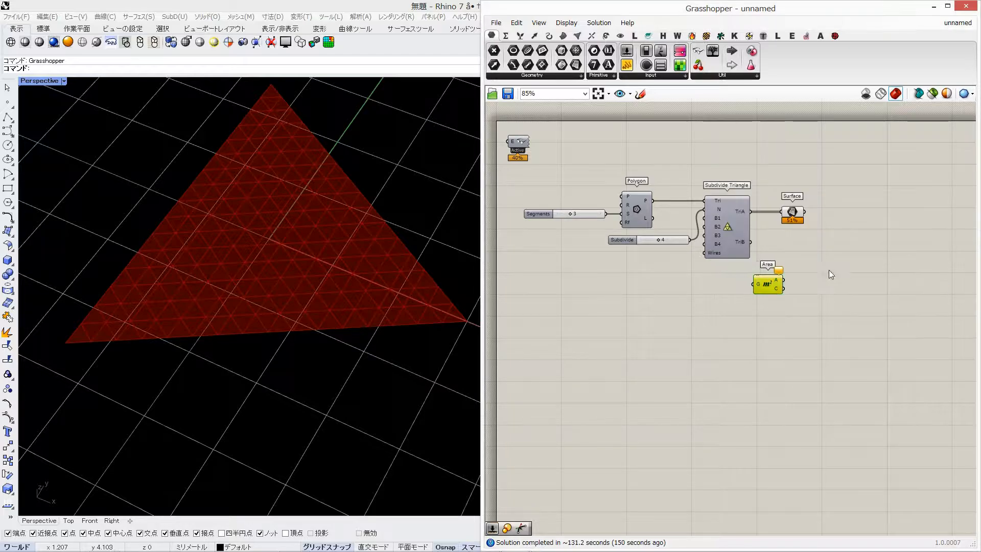
drag(766, 283, 839, 249)
drag(805, 212, 827, 247)
scroll(829, 236, up, 3)
click(801, 300)
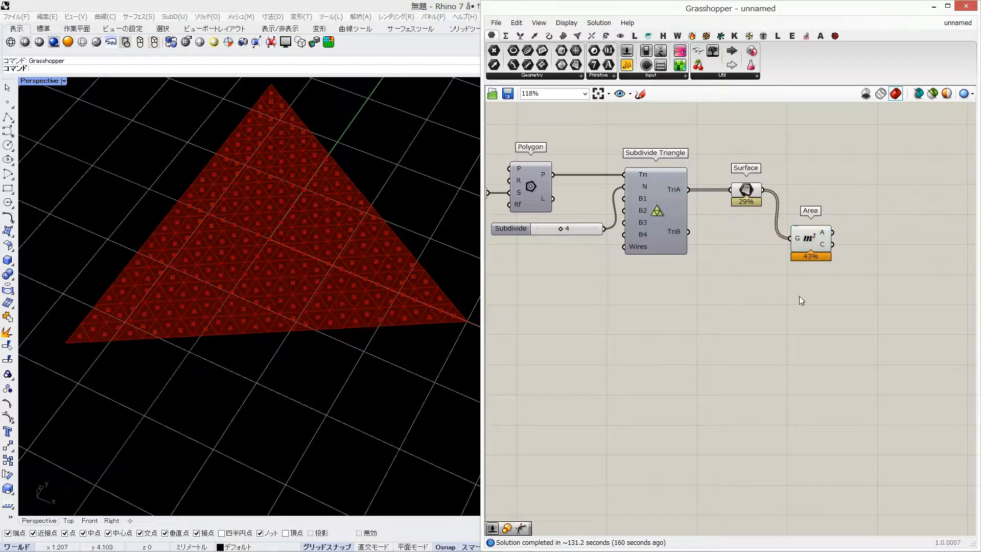
Add a Discontinuity component fed by the TriA output and align it below the Area component
double_click(815, 192)
text(discontinuity)
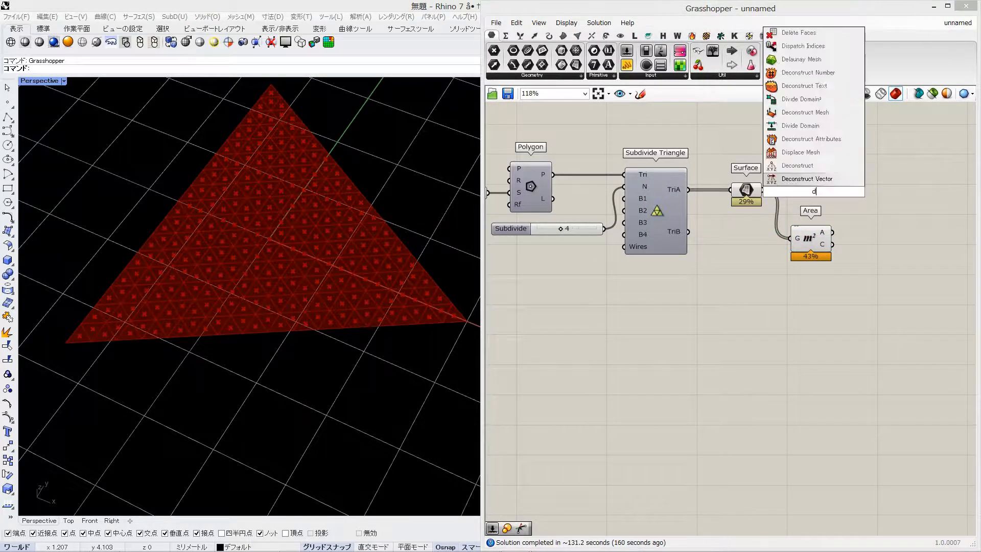
key(Return)
drag(816, 197, 795, 298)
drag(853, 335, 780, 199)
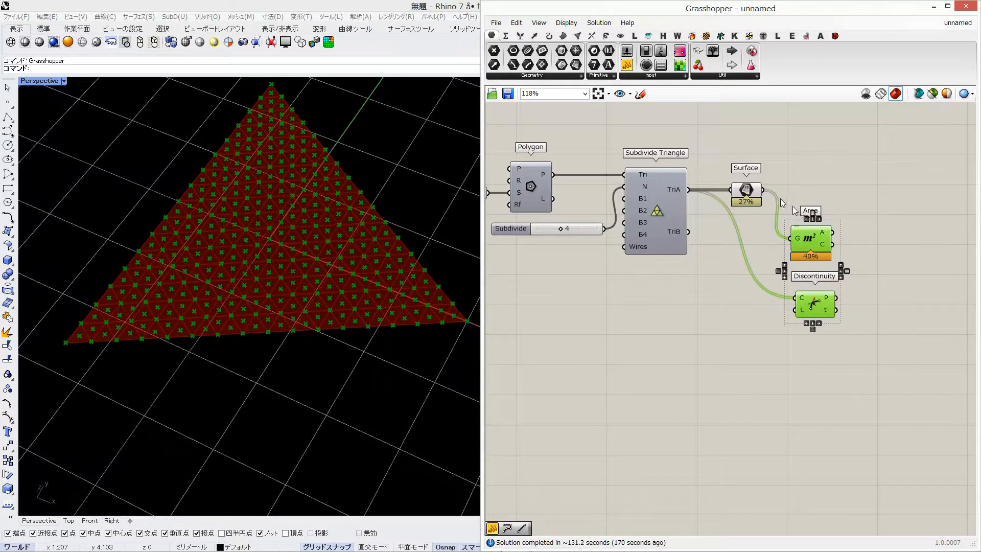
Add a Line component with grafted A input, connecting Area centroids to A and Discontinuity points to B
double_click(806, 191)
text(line)
key(Return)
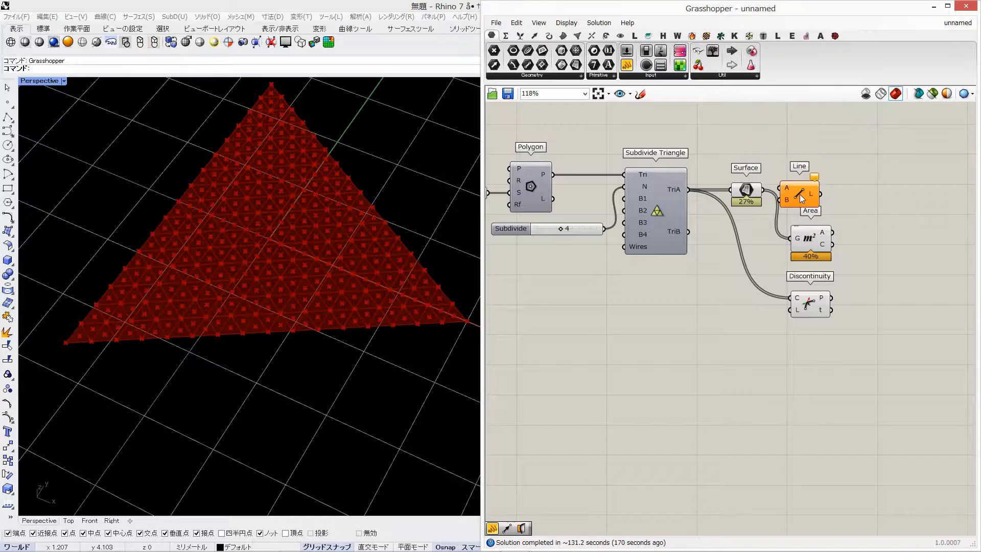
drag(807, 193, 874, 237)
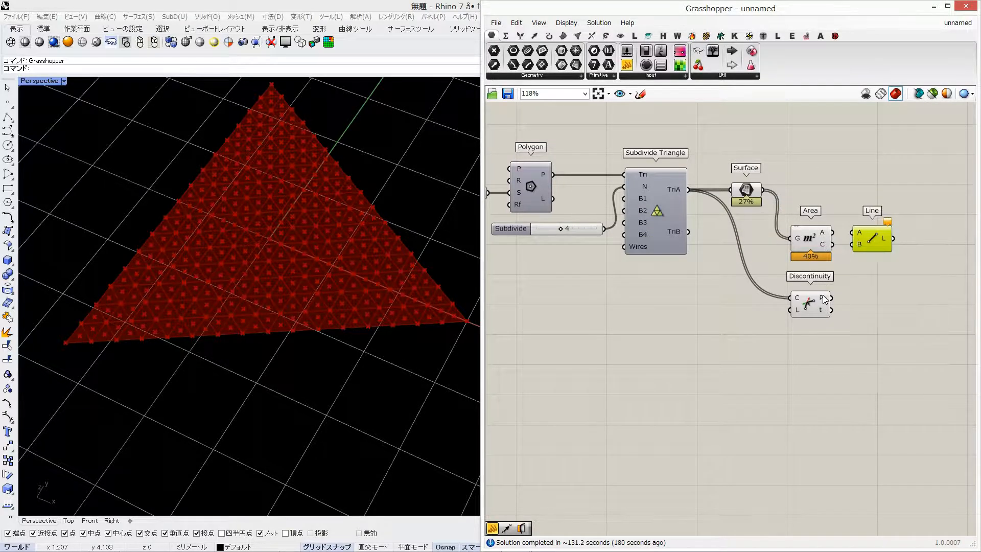
right_click(859, 234)
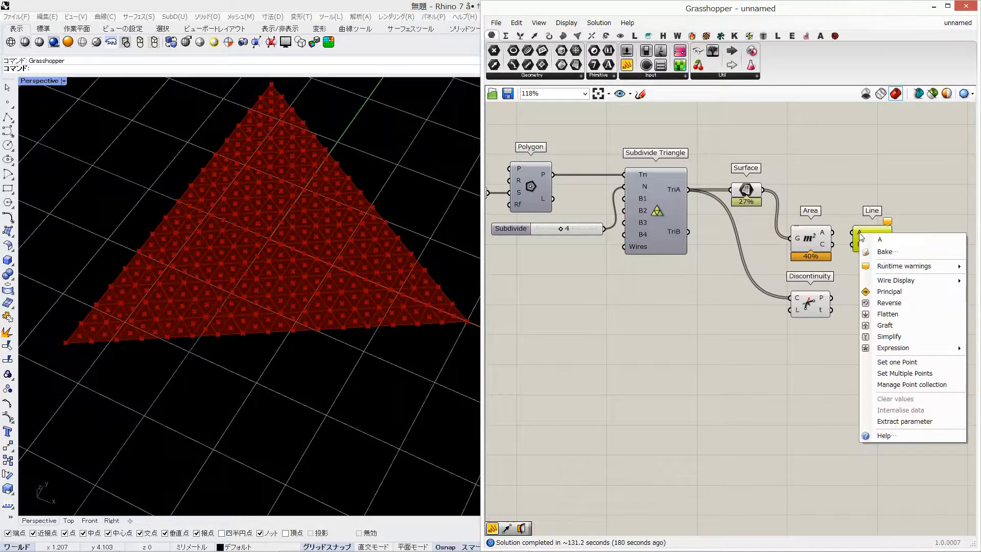
click(889, 330)
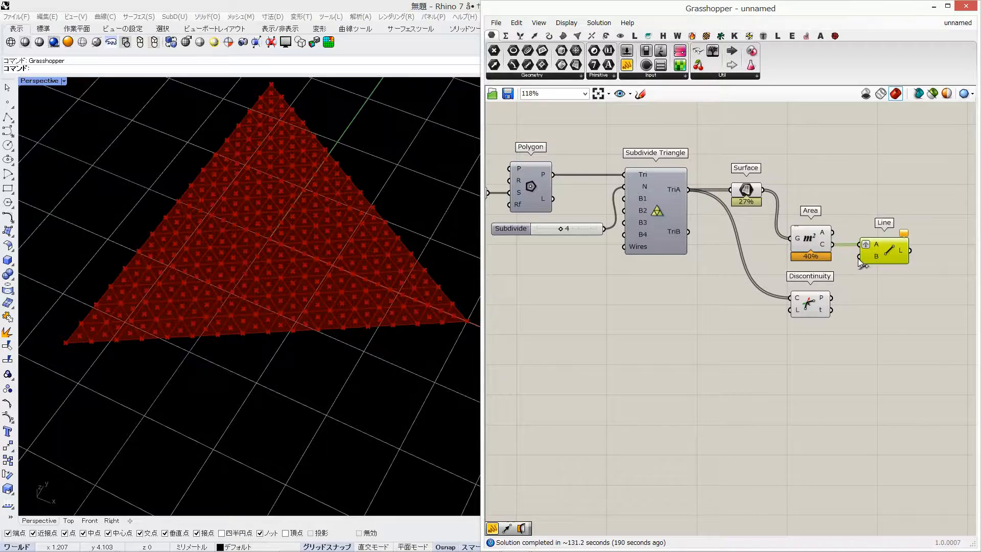
drag(859, 256, 832, 298)
Place a Surface Split component above and beyond the Line component
right_drag(911, 205, 802, 207)
double_click(759, 207)
text(s)
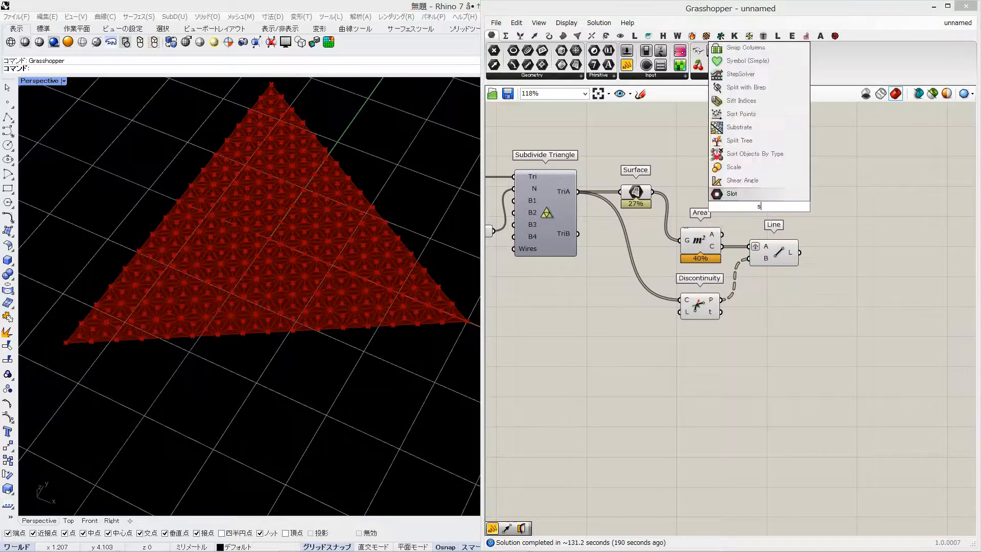
text(urface sp)
click(736, 166)
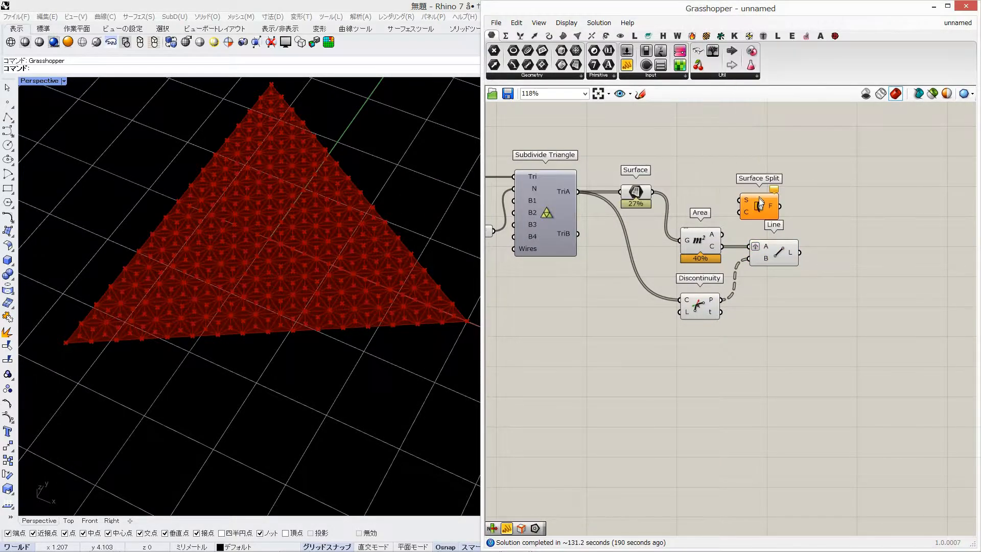
drag(756, 204, 824, 193)
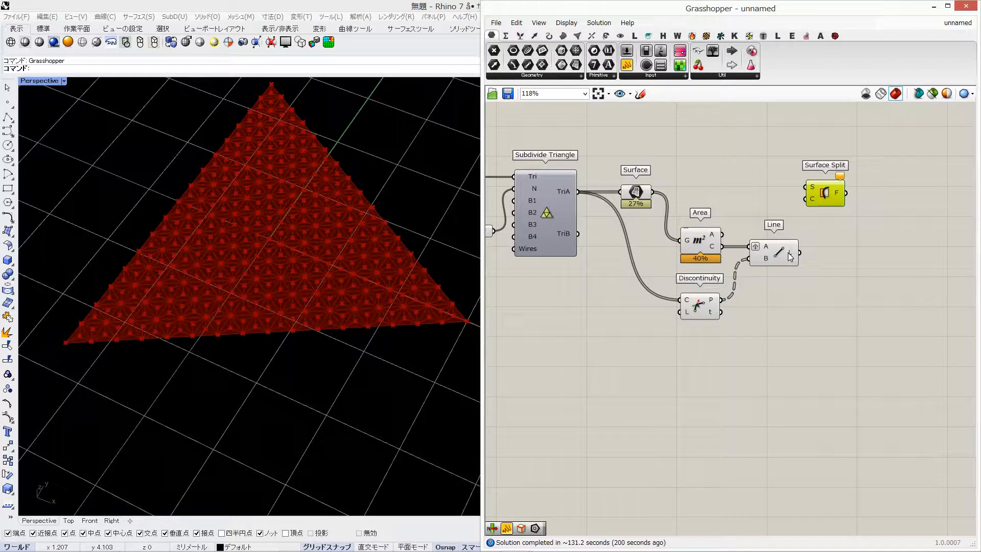
Graft Surface Split's S input, then connect the Surface parameter to S and the Line output to C
right_click(809, 187)
click(840, 277)
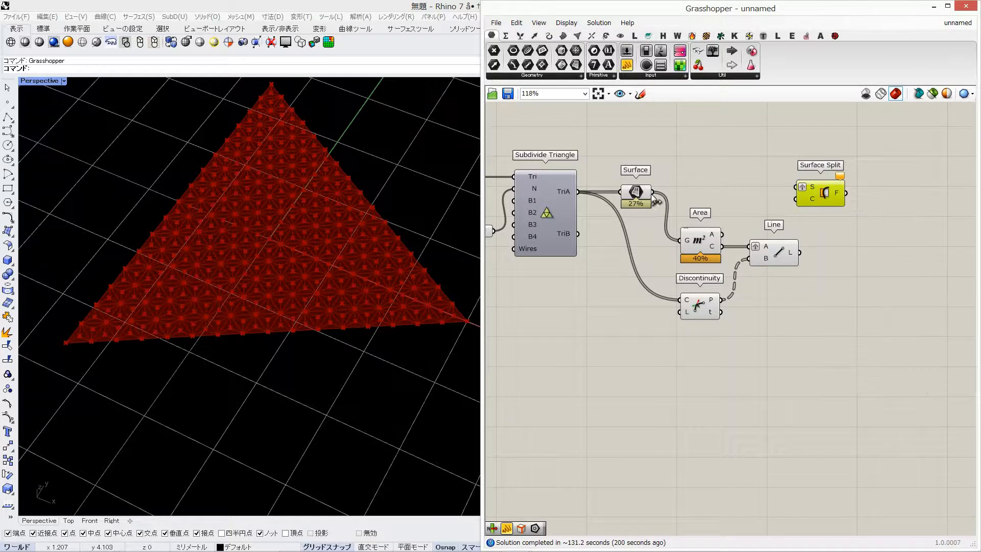
drag(826, 195, 861, 199)
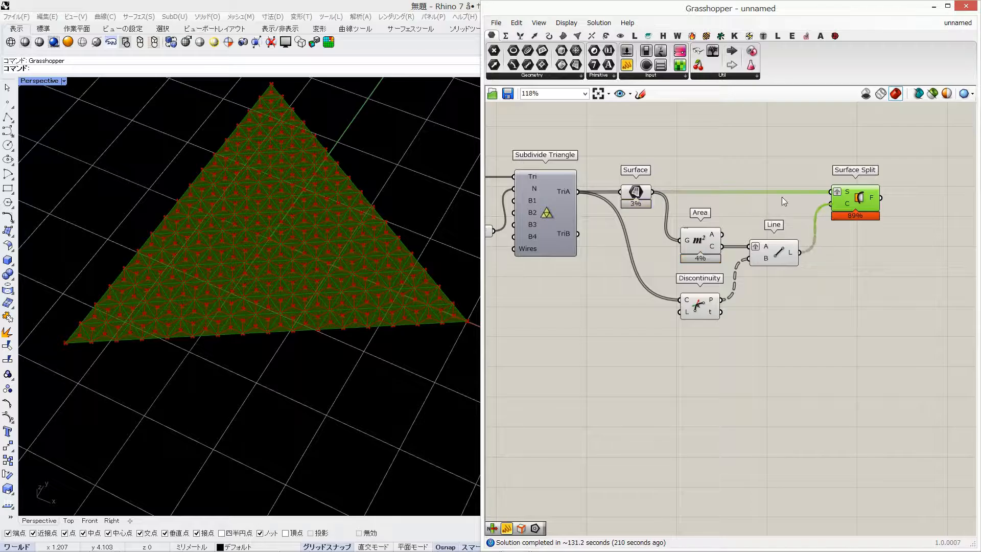
click(782, 197)
right_drag(700, 193, 713, 193)
click(878, 198)
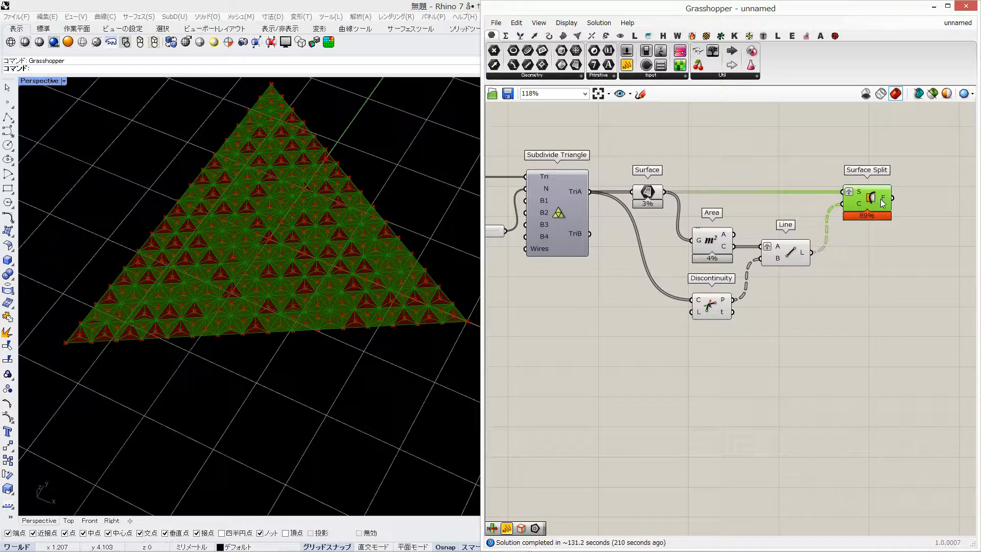
Turn off the preview of the Surface, Area, Discontinuity and Line components
drag(820, 156, 616, 328)
middle_click(615, 327)
click(652, 297)
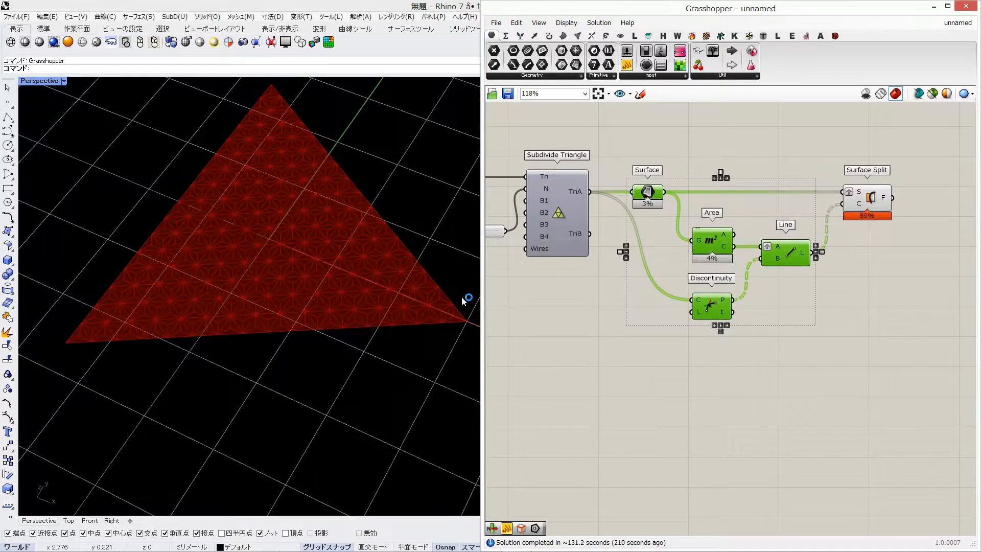
scroll(363, 302, up, 5)
scroll(347, 309, down, 5)
shift+right_drag(328, 318, 341, 333)
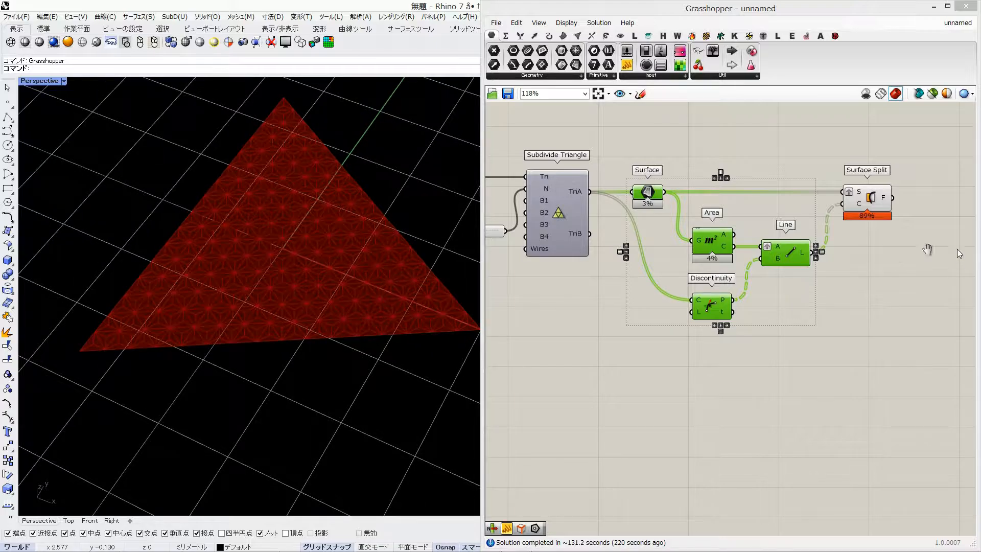
Add an Explode component and connect the F output of Surface Split to its C input
right_drag(958, 249, 807, 250)
double_click(781, 260)
text(explo)
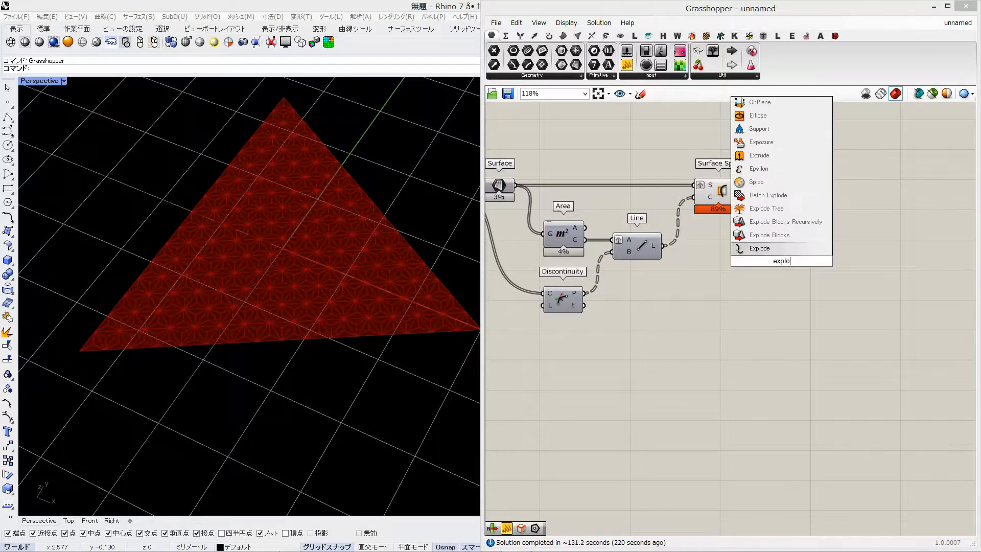
click(782, 252)
click(786, 261)
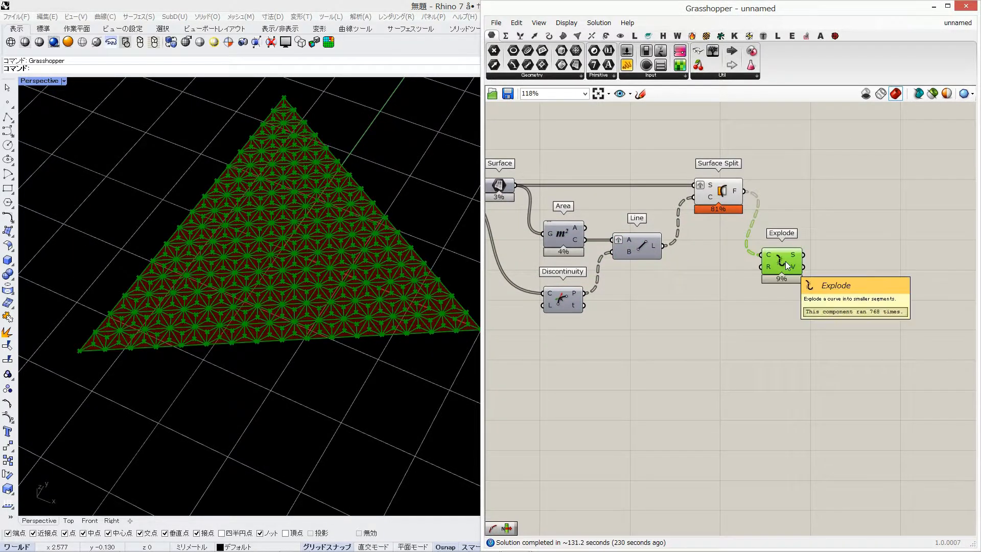
Add a curve Length component and feed it the S segments from Explode
double_click(798, 230)
text(length)
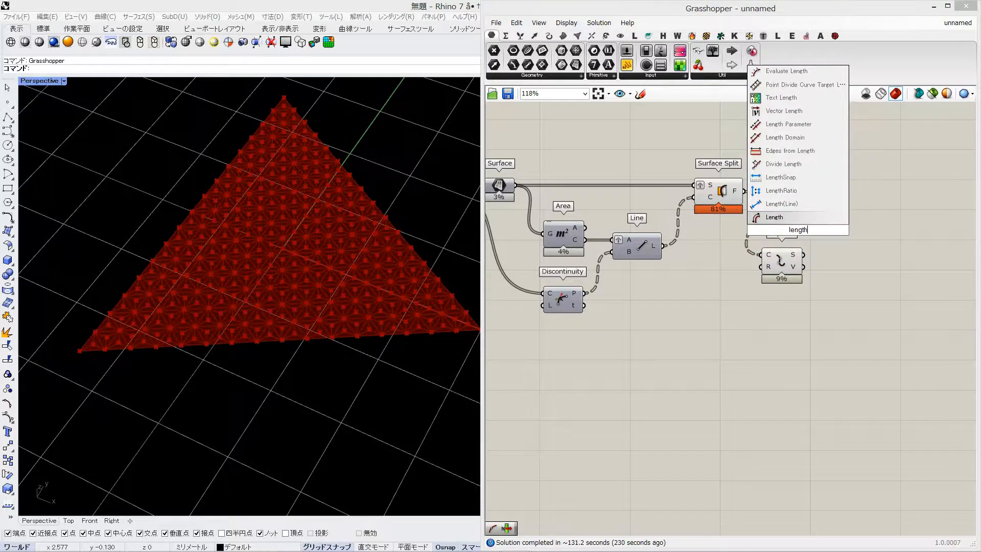
key(Return)
mouse_move(798, 230)
mouse_down()
mouse_move(844, 229)
mouse_move(851, 254)
mouse_move(832, 257)
mouse_up()
Add a Sort List component and connect the Length output to its K input
double_click(842, 207)
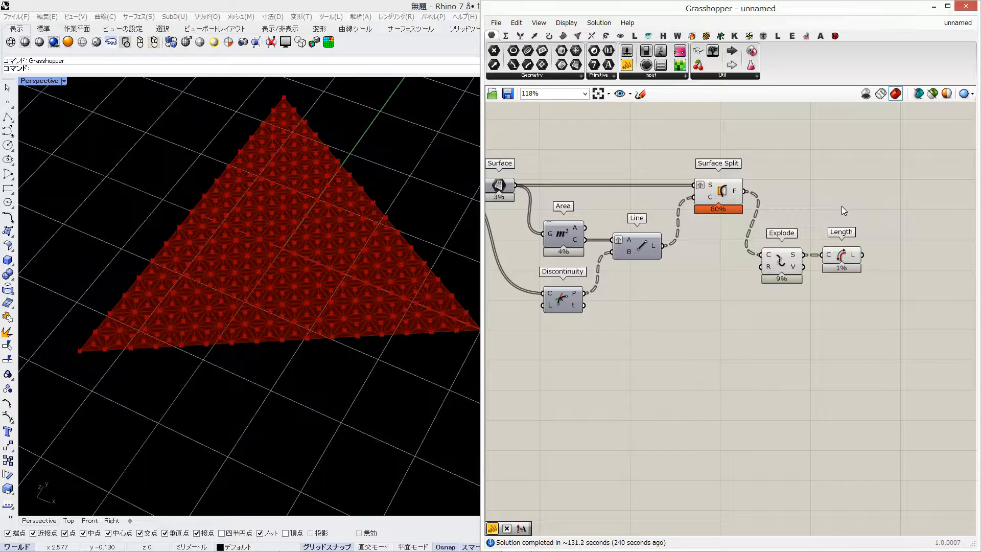
text(sort)
click(832, 199)
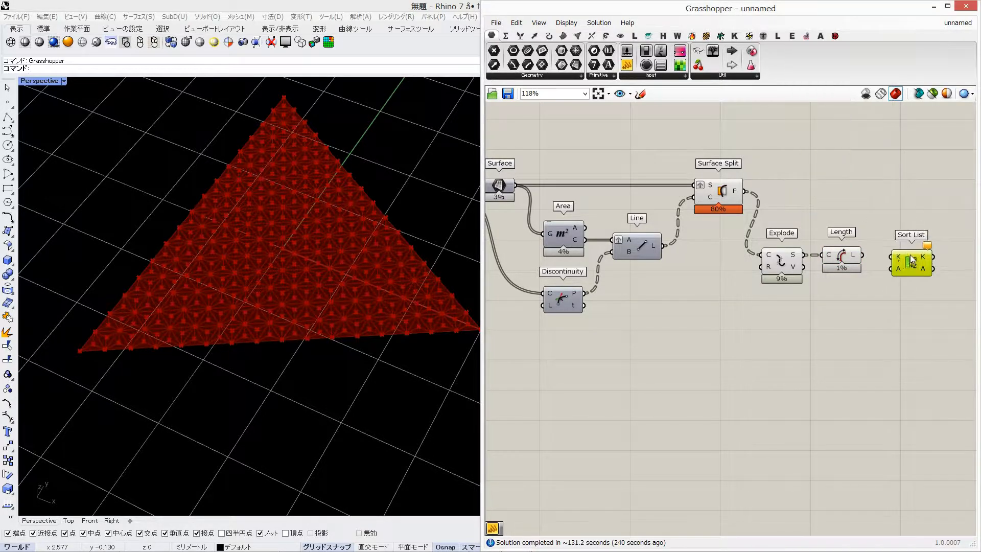
scroll(781, 258, up, 1)
drag(835, 269, 838, 268)
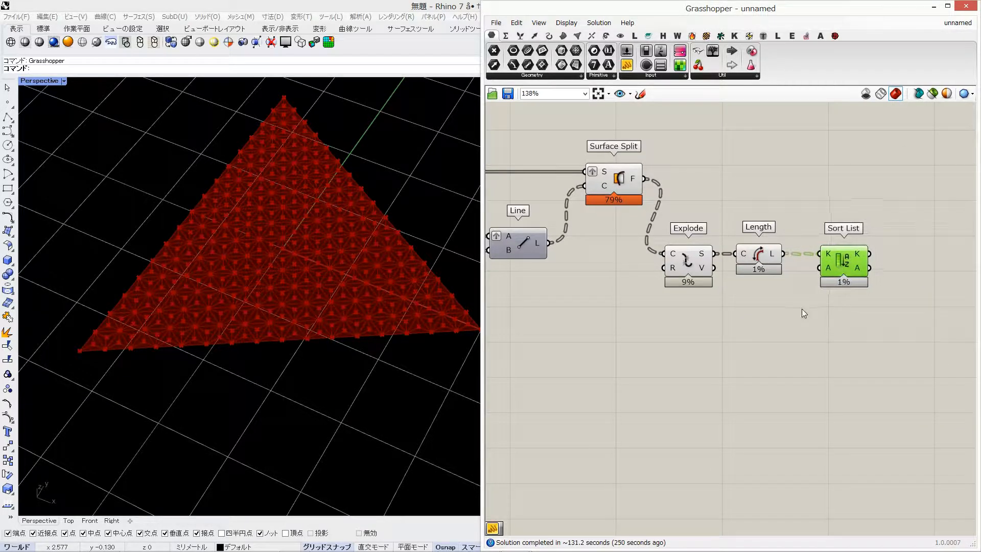
Add an enlarged Panel showing the Length values, then switch its source to Sort List's sorted K output
double_click(803, 309)
text(//)
key(Return)
drag(802, 310, 834, 319)
drag(783, 254, 774, 317)
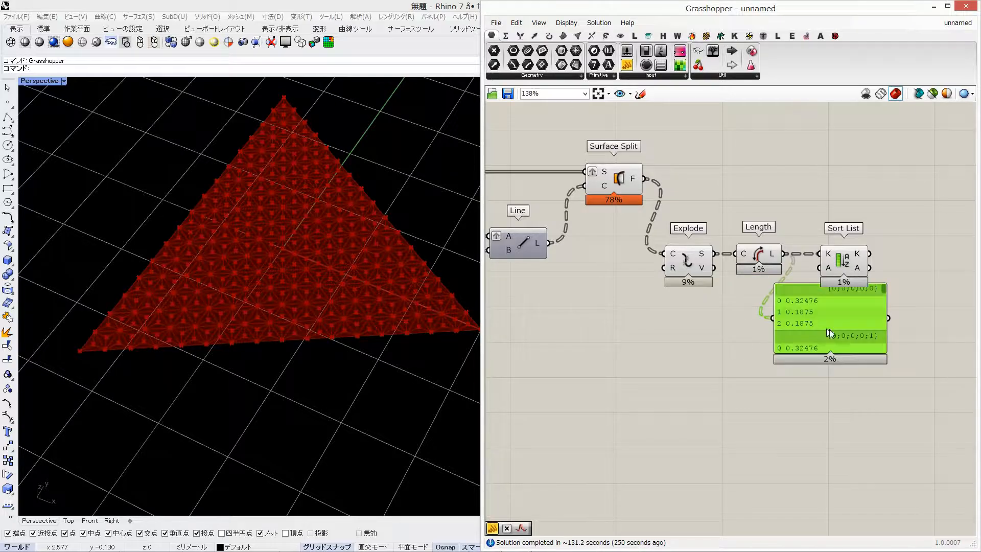
drag(848, 353, 935, 380)
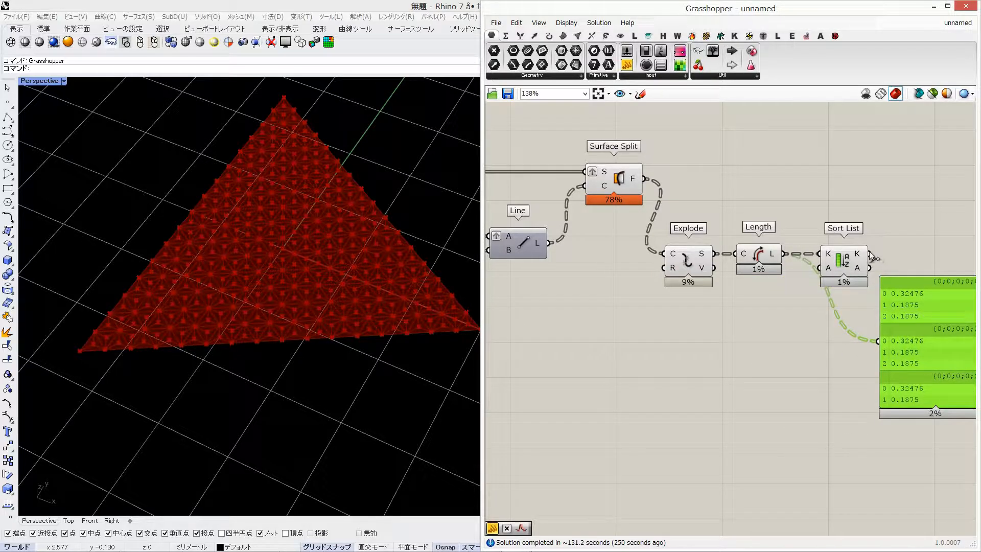
drag(908, 344, 870, 427)
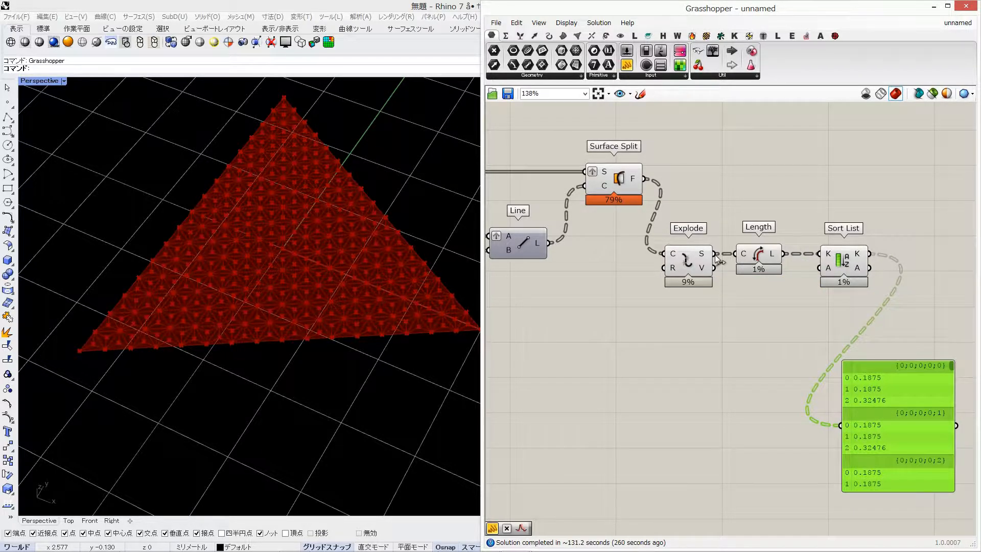
Route the Explode segments through a Relay into the A input of Sort List
drag(715, 255, 779, 257)
double_click(790, 266)
right_drag(840, 306, 629, 268)
click(794, 248)
Add a List Item component fed by Sort List's sorted A output, and give it an extra -1 output
double_click(767, 235)
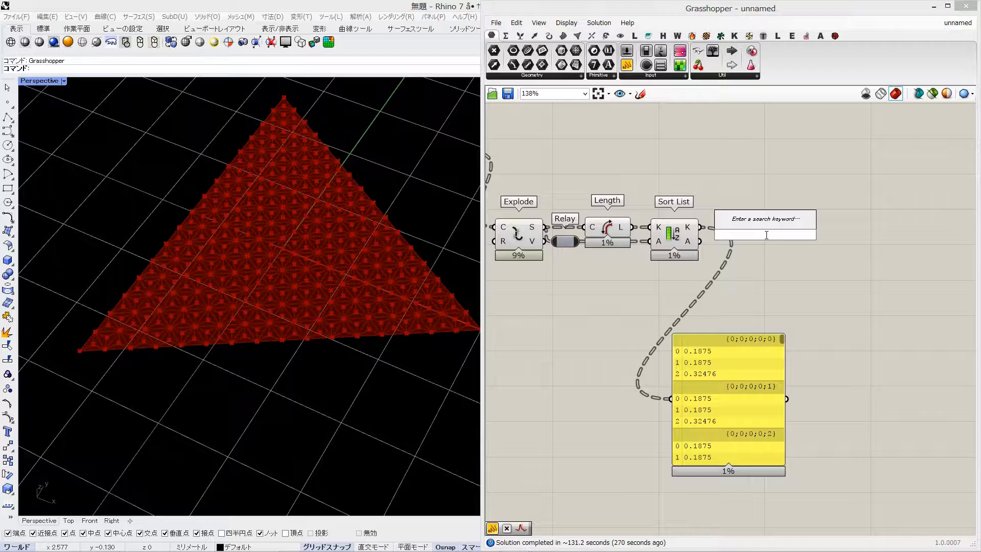
text(list otem)
key(Return)
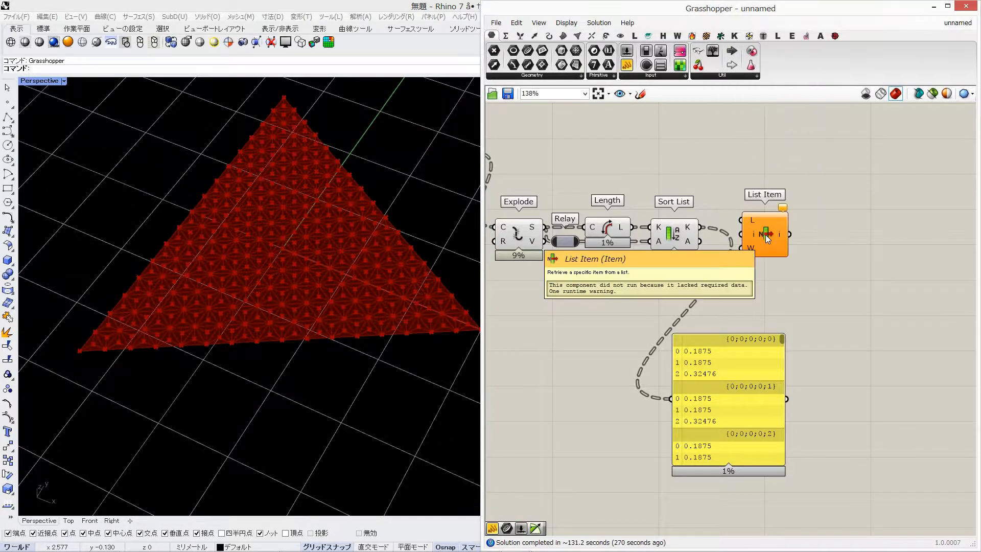
scroll(775, 220, up, 5)
drag(616, 250, 776, 273)
Check the edges from List Item's -1 output with a temporary Curve parameter, and delete that parameter after inspection
click(527, 51)
click(917, 249)
scroll(888, 264, down, 3)
right_drag(887, 263, 747, 257)
drag(772, 243, 801, 243)
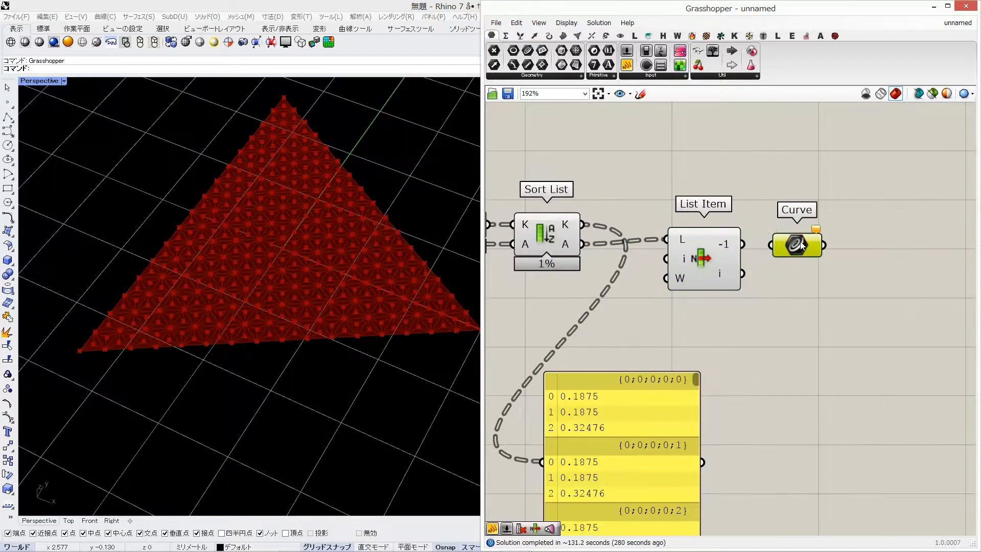
scroll(271, 254, up, 8)
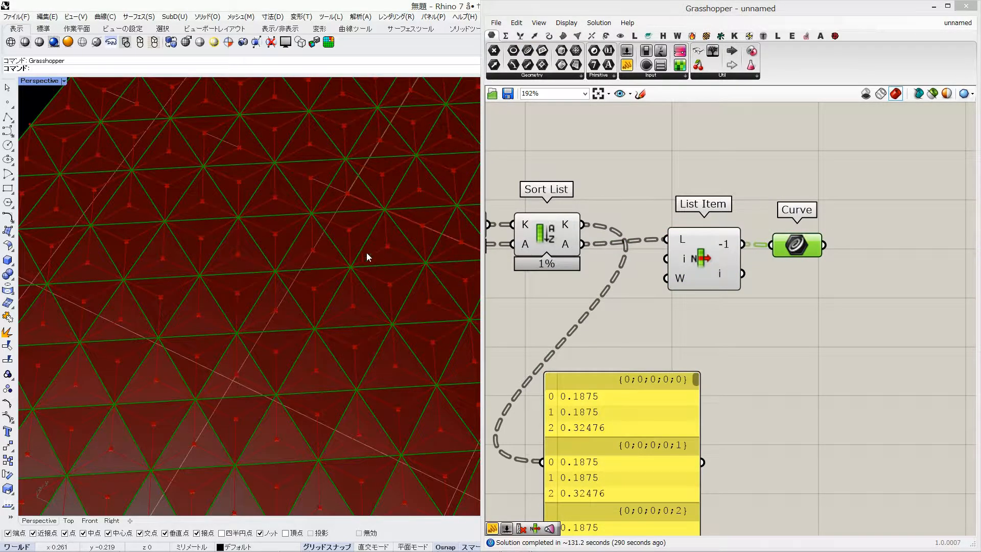
scroll(367, 252, down, 9)
drag(715, 246, 726, 251)
click(798, 249)
key(Delete)
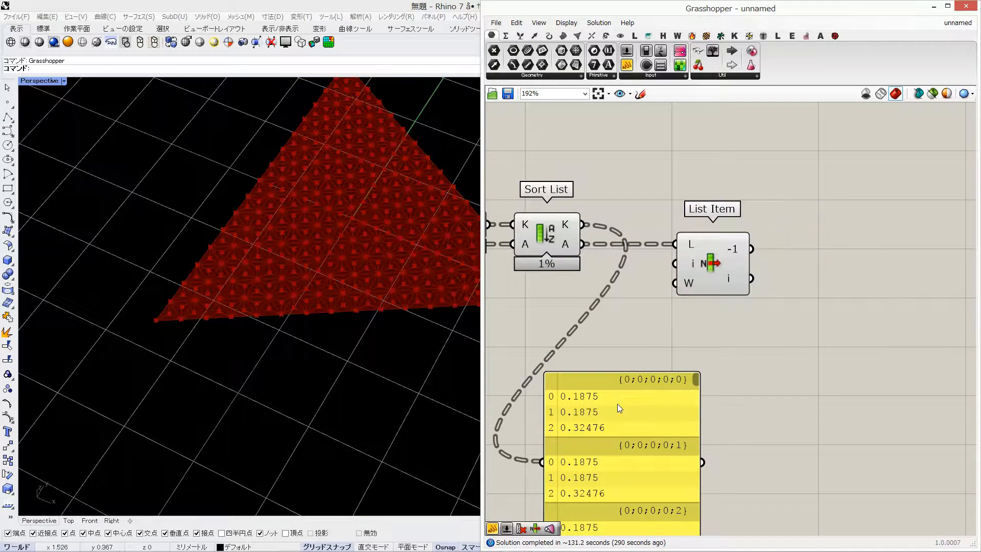
Delete the Panel of sorted lengths and move List Item farther from Sort List
click(618, 404)
key(Delete)
right_drag(696, 290, 759, 285)
scroll(759, 284, down, 3)
right_drag(656, 303, 701, 317)
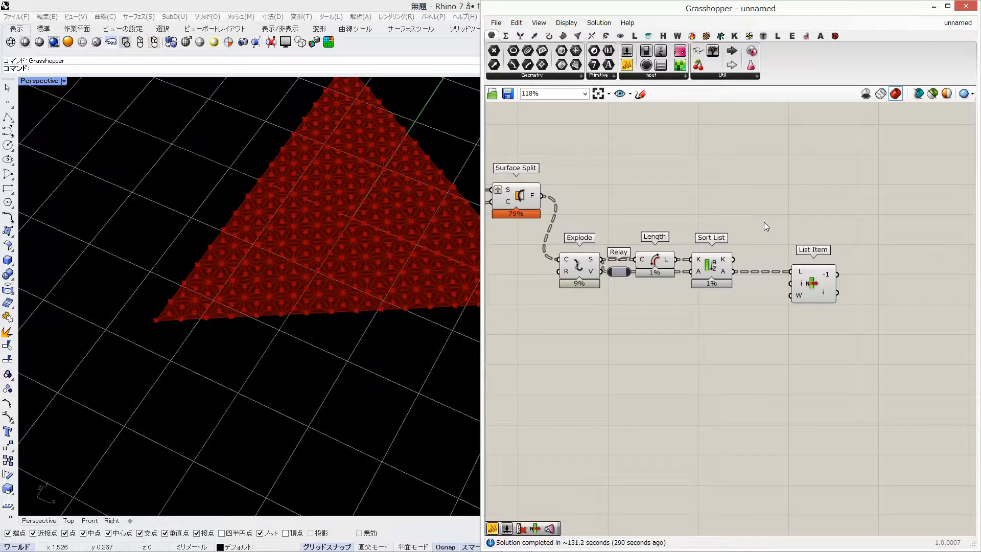
Add a Graft Tree component above List Item, feed it Surface Split's F output and flatten its T input
double_click(704, 197)
text(graft)
key(Return)
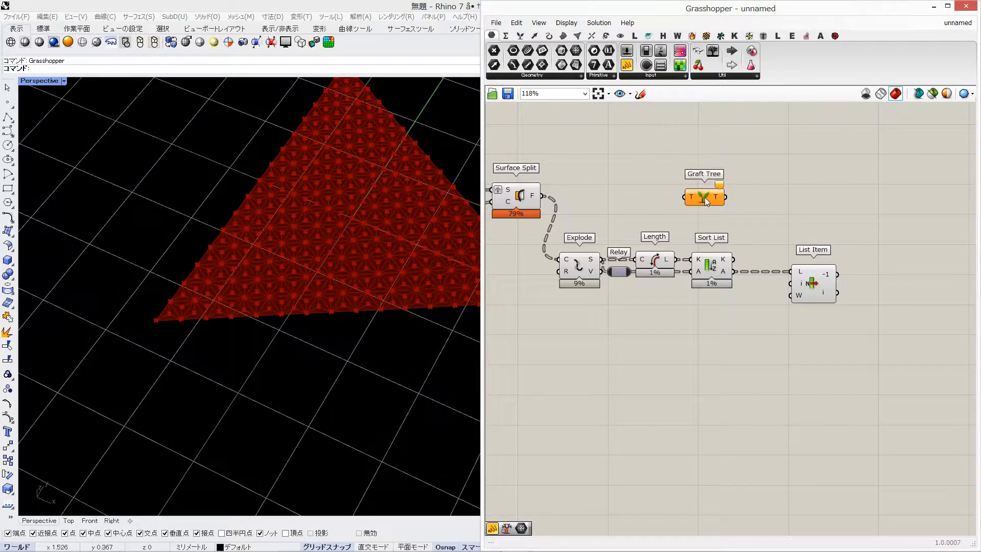
drag(705, 201, 827, 207)
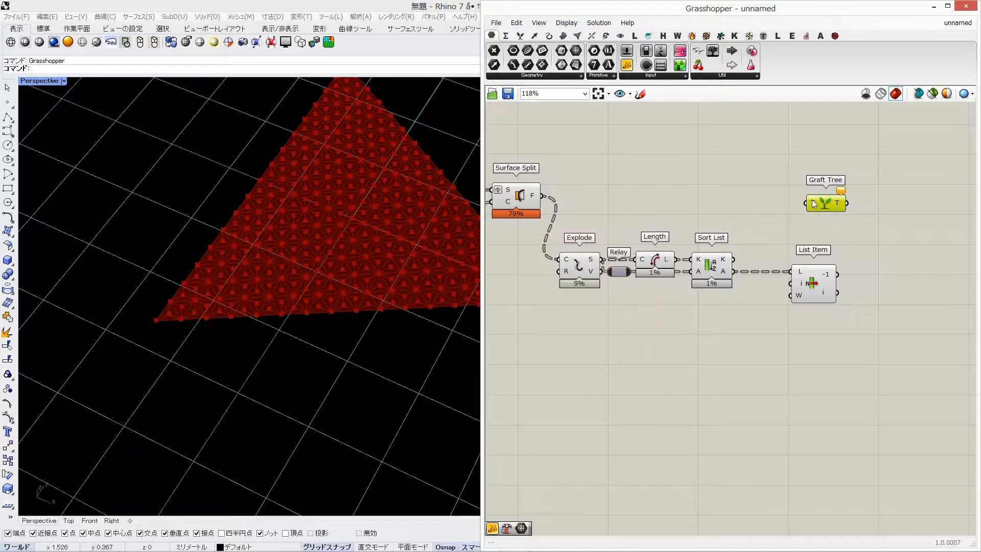
drag(546, 198, 820, 198)
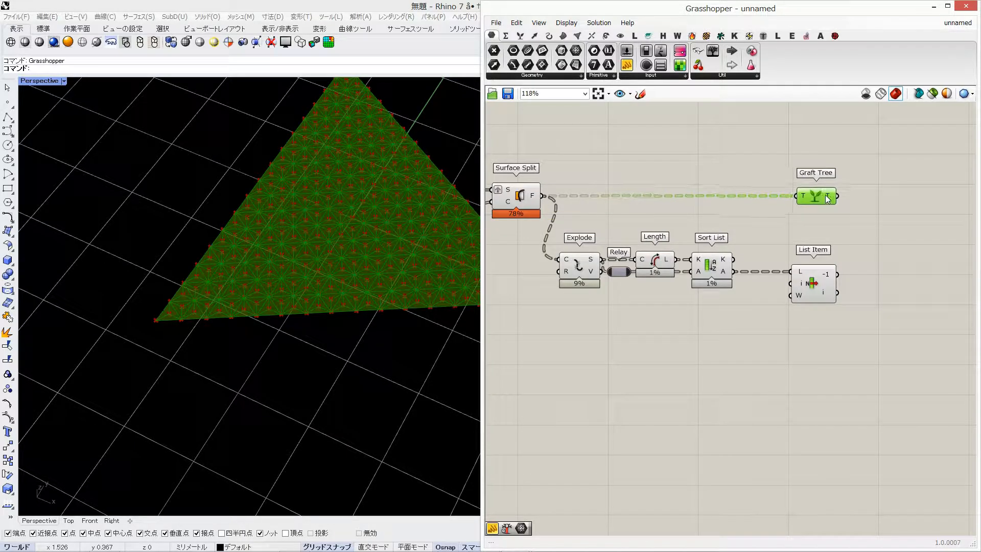
right_click(801, 195)
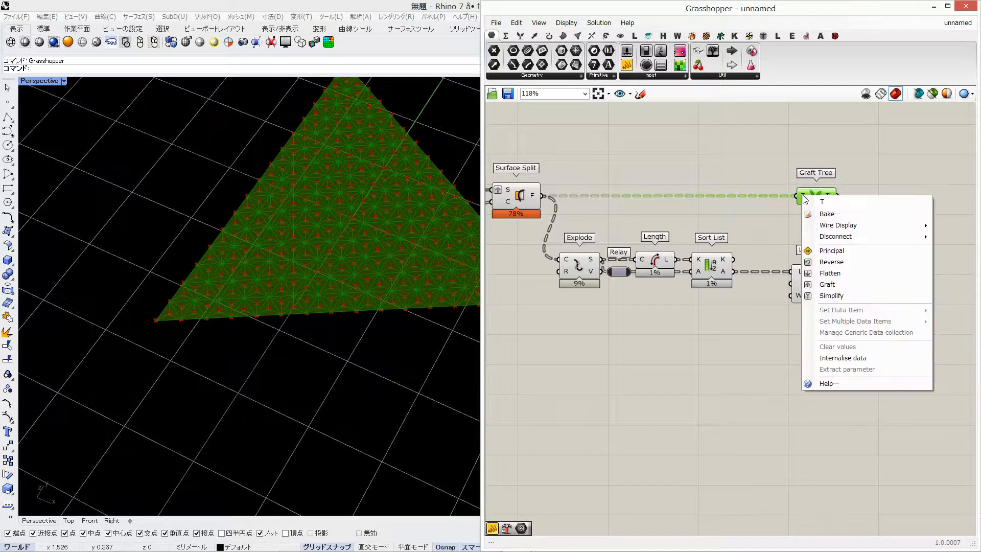
click(823, 271)
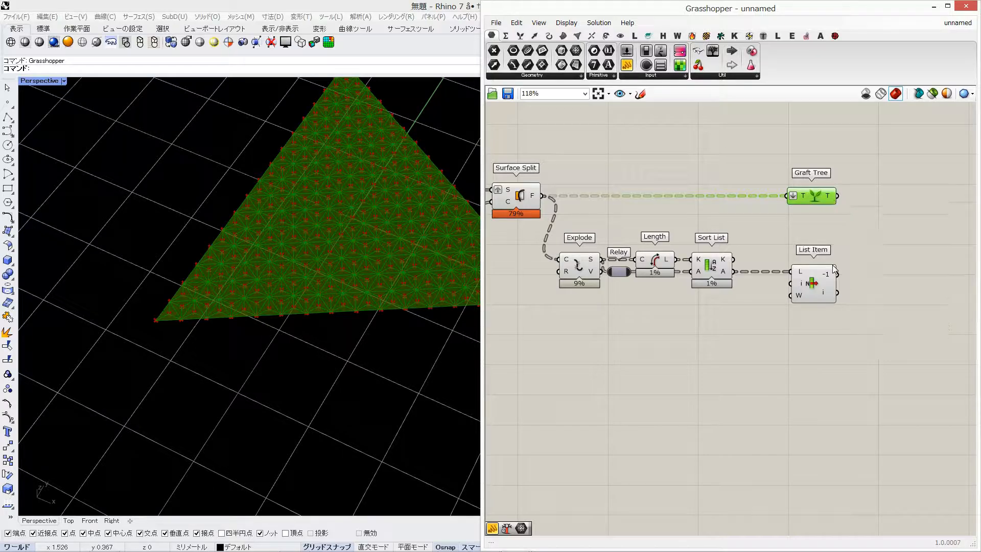
drag(807, 196, 810, 196)
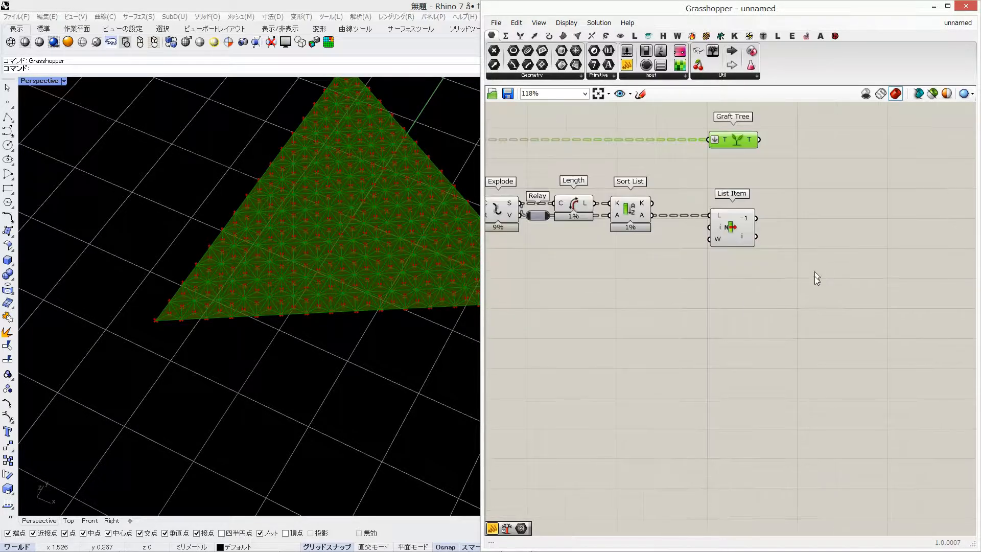
Add an Is Planar component and connect Graft Tree's T output to its S input
double_click(814, 277)
text(is plane)
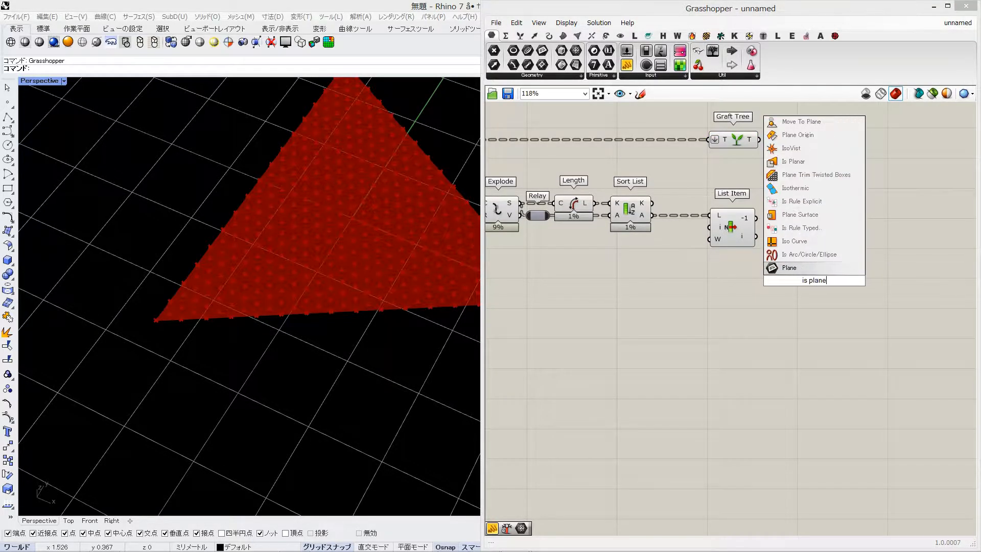
key(Return)
right_drag(720, 259, 722, 283)
click(754, 167)
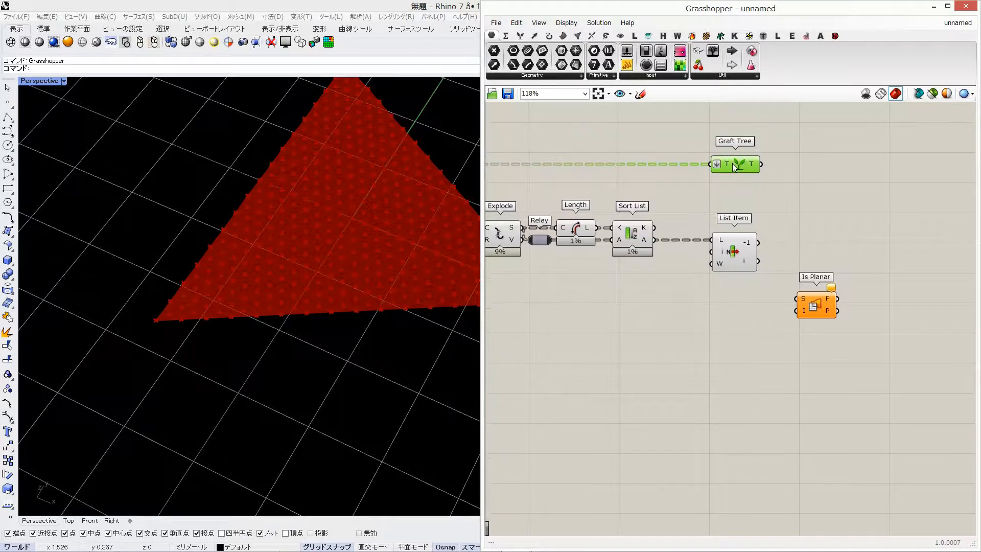
click(706, 441)
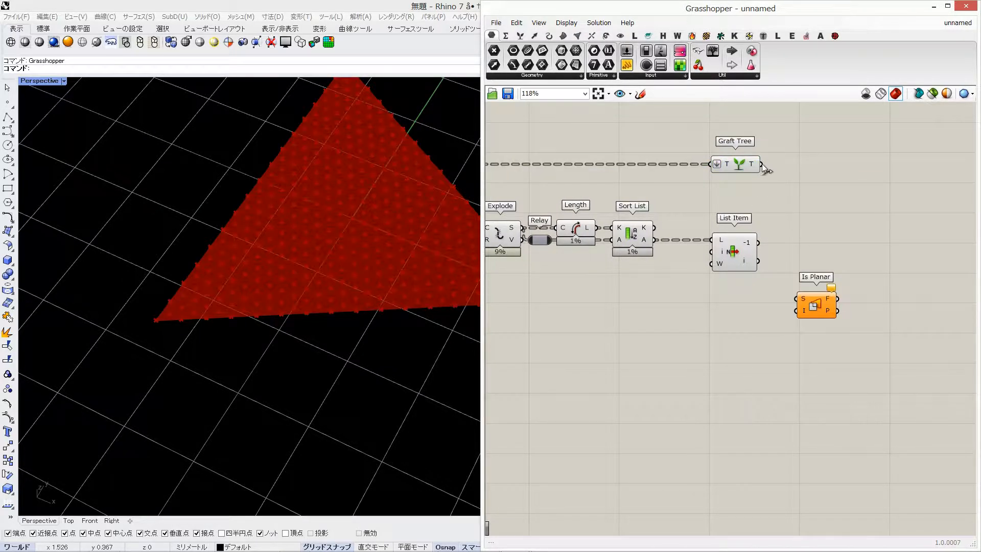
drag(824, 307, 833, 308)
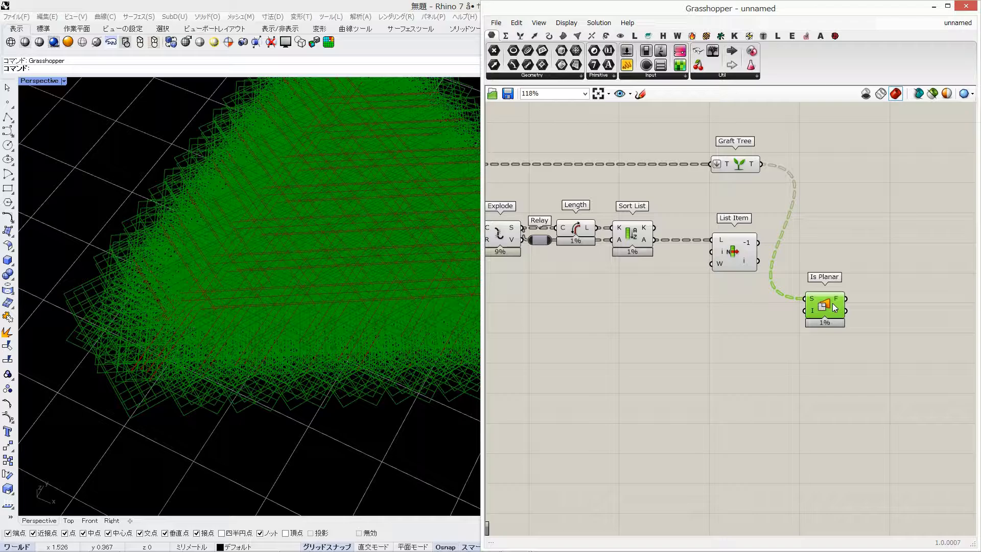
Set the preview plane size to 0.1
click(570, 22)
mouse_move(658, 186)
text(0.1)
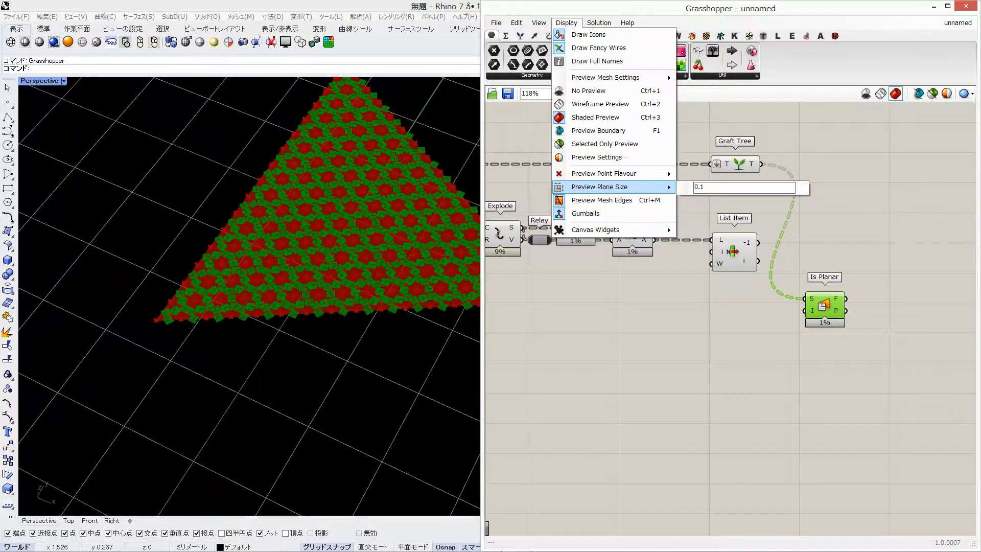
click(719, 393)
Examine the Is Planar planes on the split cells and the edges selected by List Item
right_drag(313, 279, 332, 302)
scroll(308, 302, up, 10)
click(828, 310)
click(640, 322)
scroll(333, 302, down, 8)
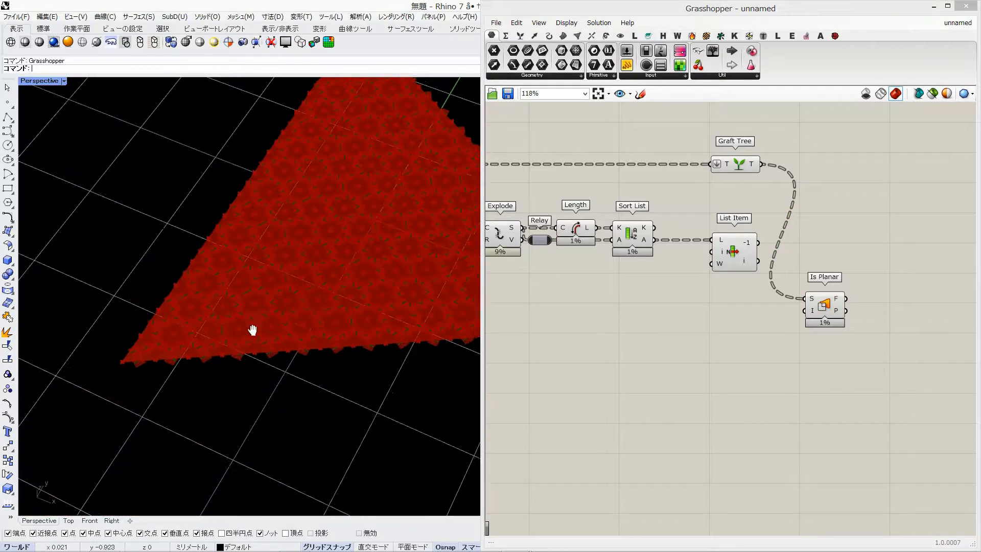
right_drag(866, 249, 808, 256)
click(668, 243)
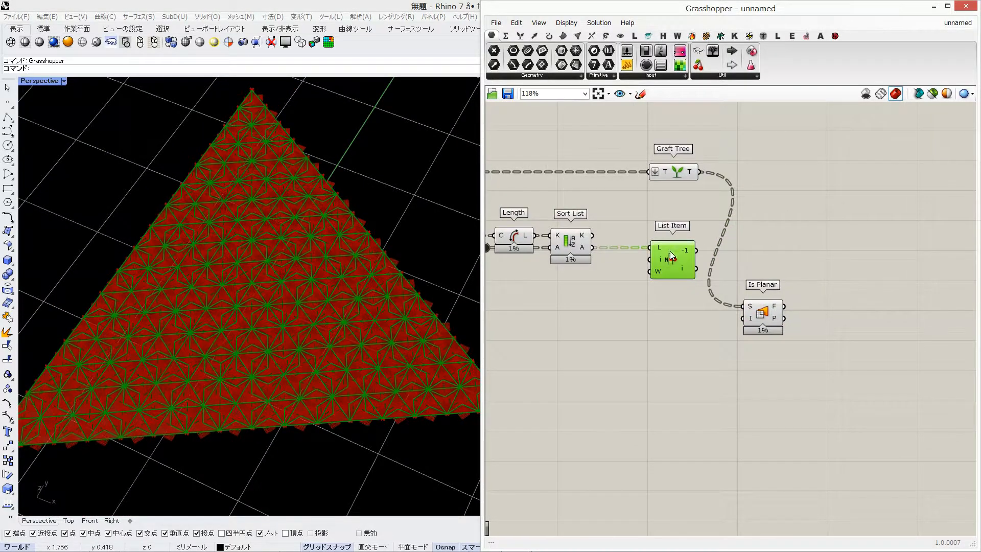
double_click(808, 256)
text(rotate)
key(Return)
drag(809, 256, 833, 242)
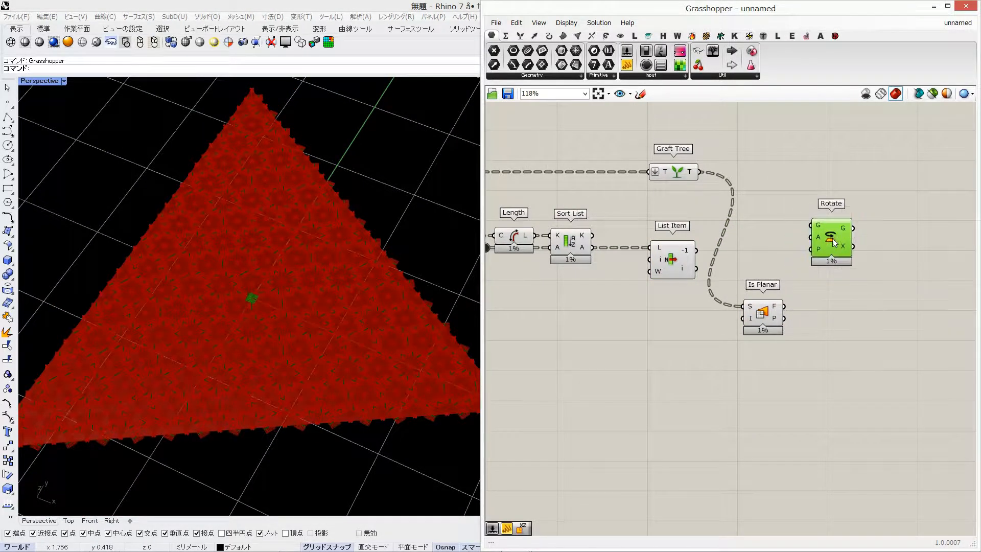
drag(764, 190, 953, 192)
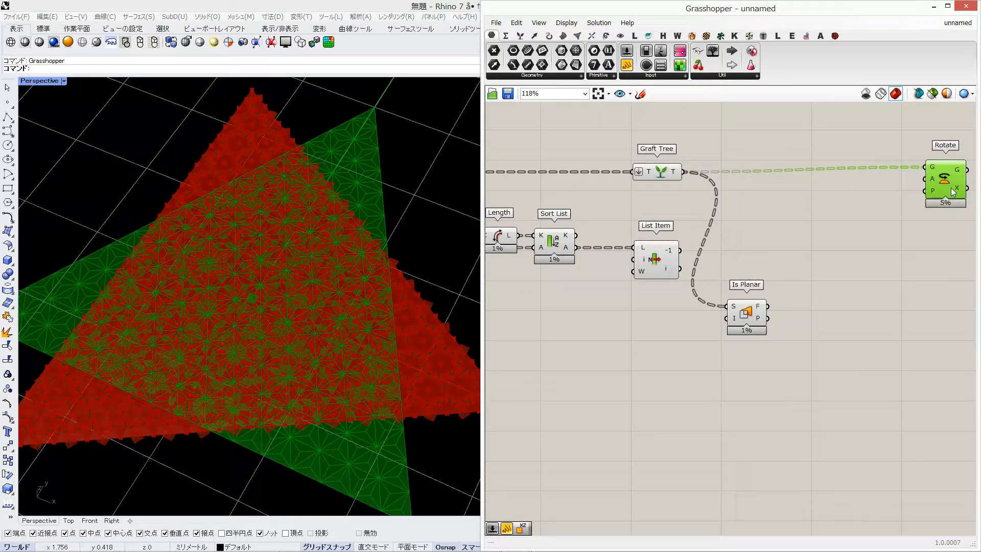
click(752, 320)
click(667, 259)
click(955, 184)
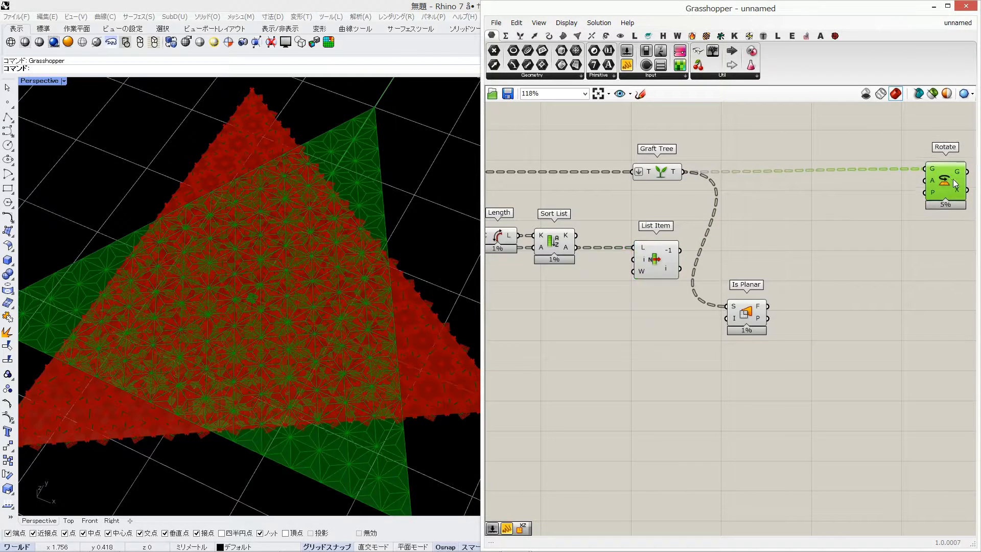
drag(955, 184, 956, 187)
key(Delete)
Add a Rotate Axis component, connecting Graft Tree's output to G and List Item's -1 output to X
double_click(950, 196)
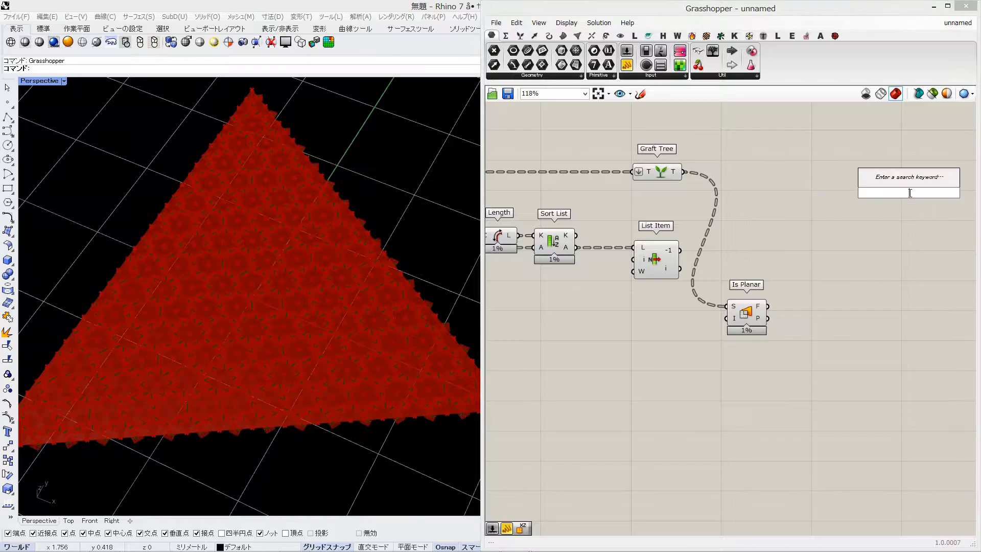
text(rotate a)
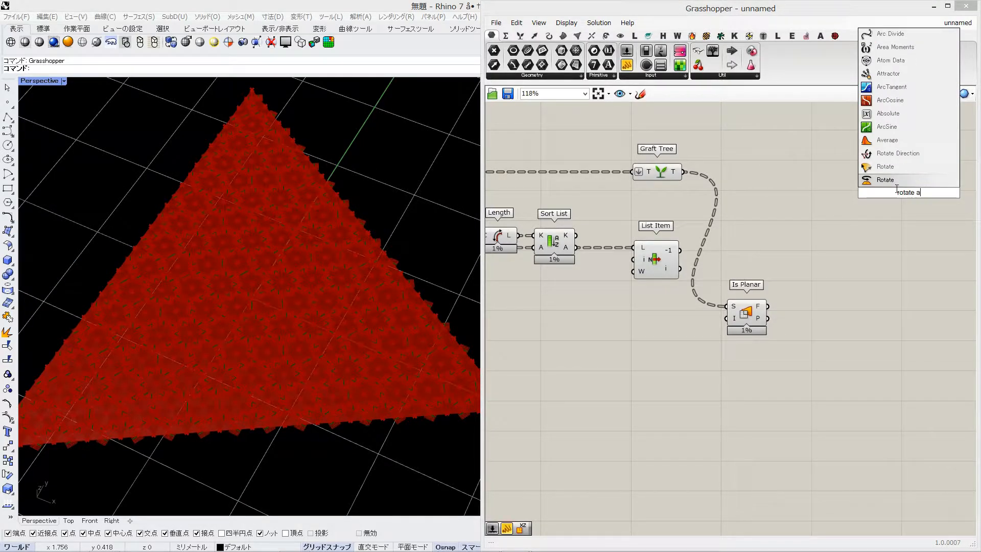
key(Return)
drag(878, 180, 892, 182)
drag(922, 191, 943, 187)
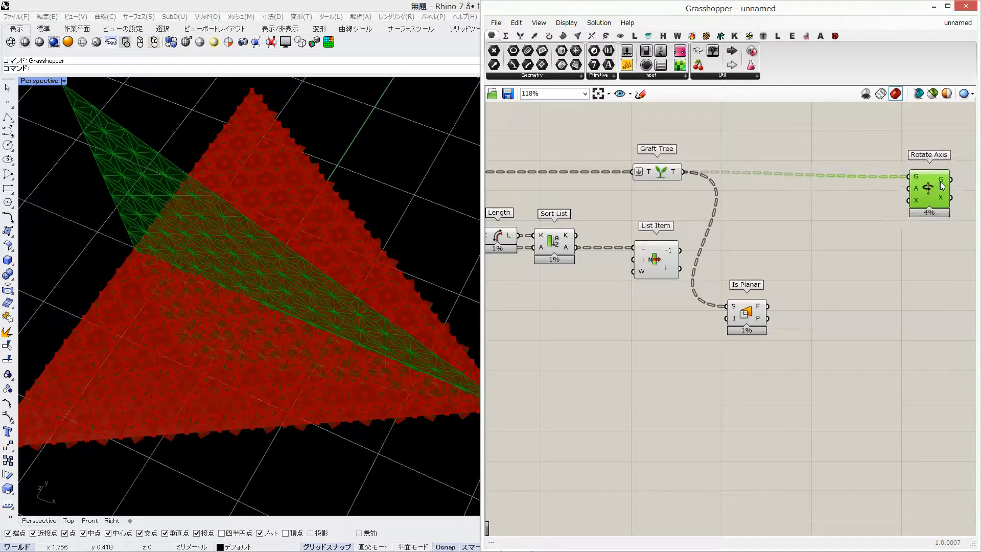
drag(680, 253, 680, 252)
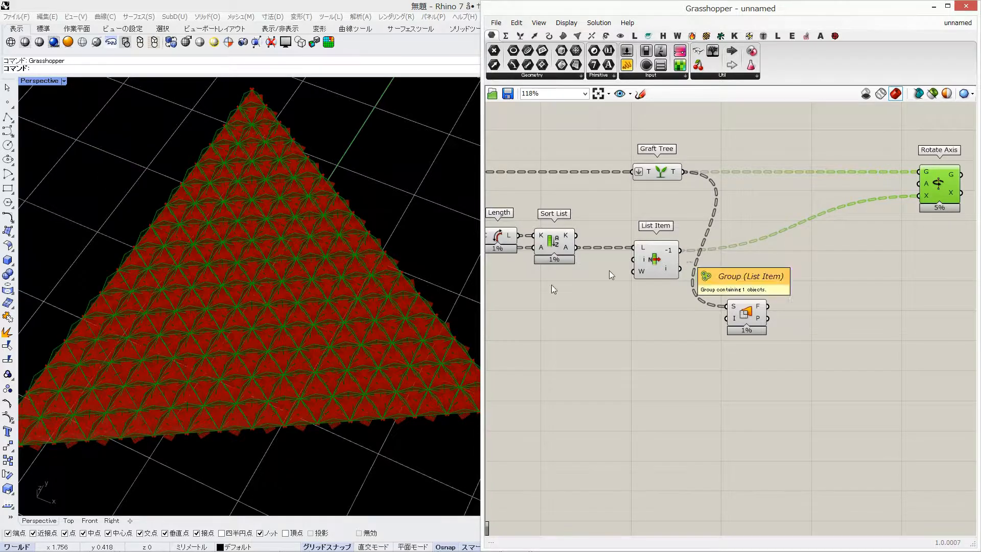
right_drag(266, 353, 280, 210)
scroll(277, 195, up, 3)
Add a Radians component driven by a Degrees slider at 45, and connect it to Rotate Axis's A input
double_click(815, 140)
text(rad)
key(Return)
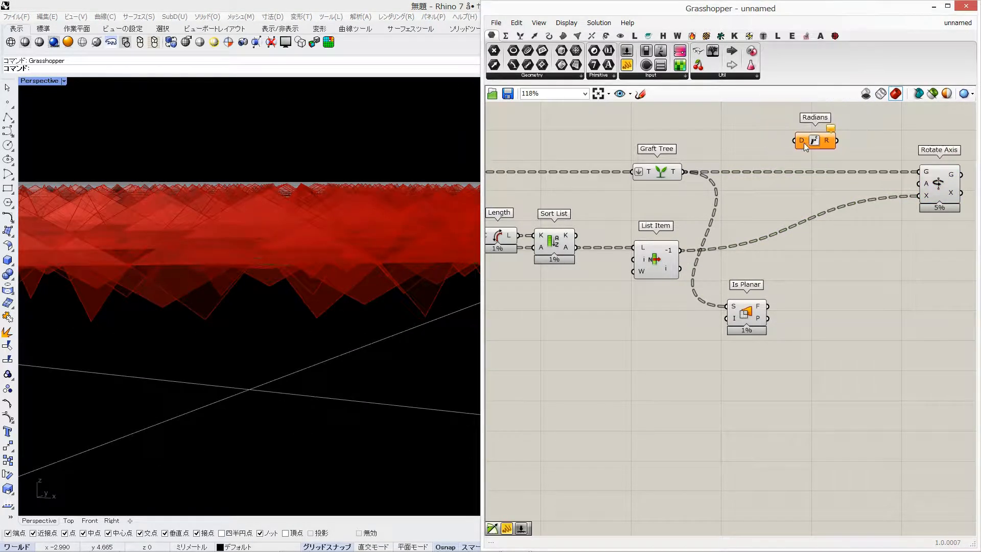
double_click(765, 134)
text(45)
key(Return)
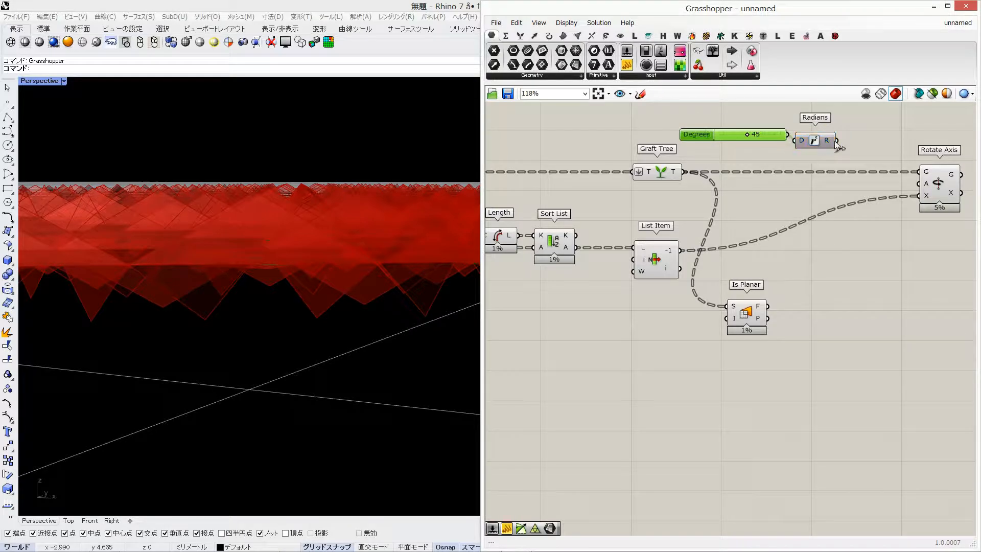
drag(837, 141, 919, 182)
mouse_move(352, 240)
right_down()
mouse_move(353, 287)
mouse_move(353, 248)
right_up()
click(938, 185)
right_drag(875, 208, 903, 207)
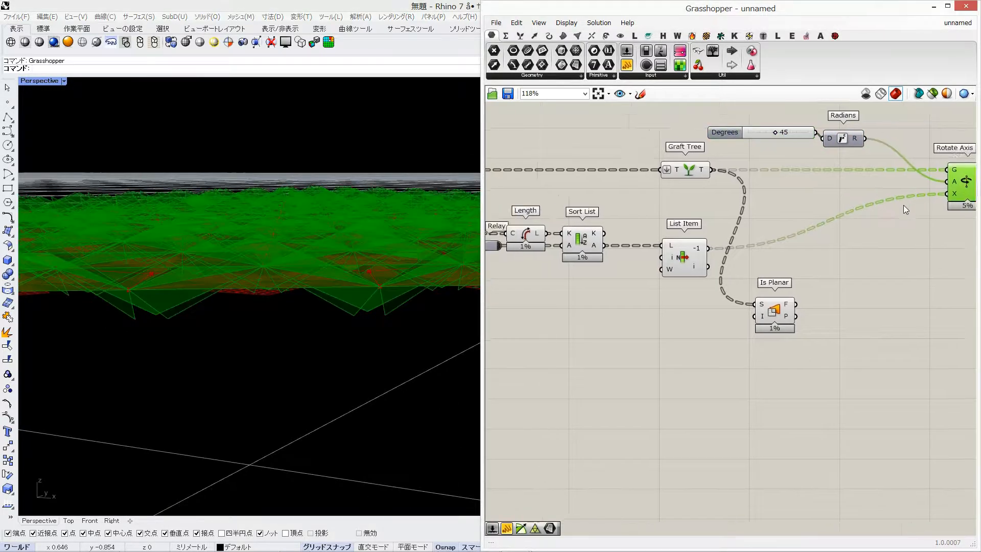
Turn off the preview of the components upstream of Rotate Axis and inspect the rotated cells
scroll(902, 206, down, 5)
drag(877, 285, 597, 186)
middle_click(675, 256)
click(706, 226)
right_drag(335, 230, 365, 289)
scroll(336, 315, down, 5)
right_drag(189, 233, 302, 222)
Set the Degrees slider to 0 and inspect the effect on the rotated cells
right_click(845, 180)
right_click(806, 176)
click(896, 182)
scroll(895, 182, up, 6)
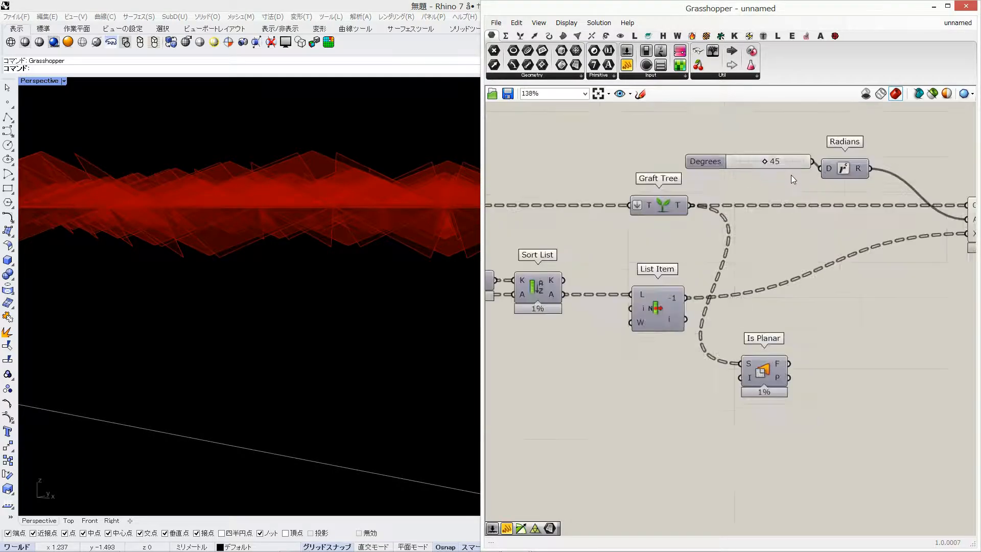
mouse_move(755, 158)
mouse_down()
mouse_move(717, 164)
mouse_move(796, 161)
mouse_move(716, 165)
mouse_up()
scroll(708, 180, down, 3)
scroll(706, 177, down, 2)
right_drag(396, 217, 427, 294)
scroll(427, 294, down, 3)
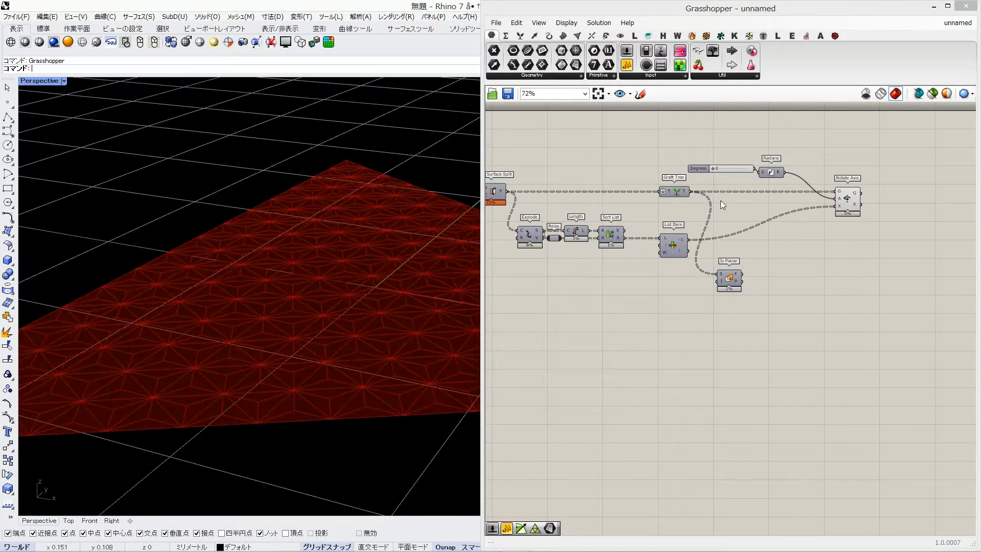
Disconnect the Radians, List Item and Graft Tree wires from Rotate Axis and move the component farther away
ctrl+drag(785, 175, 785, 175)
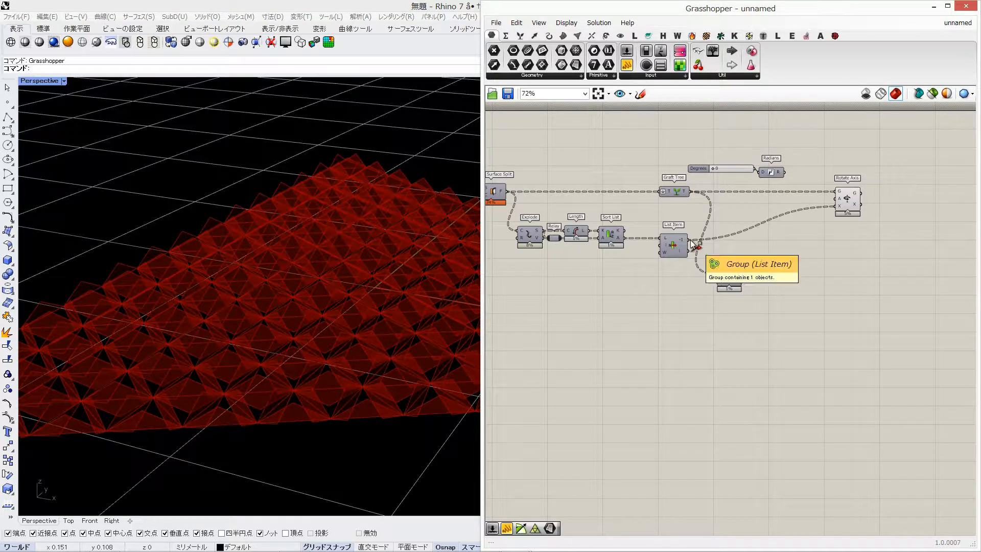
ctrl+drag(694, 244, 904, 194)
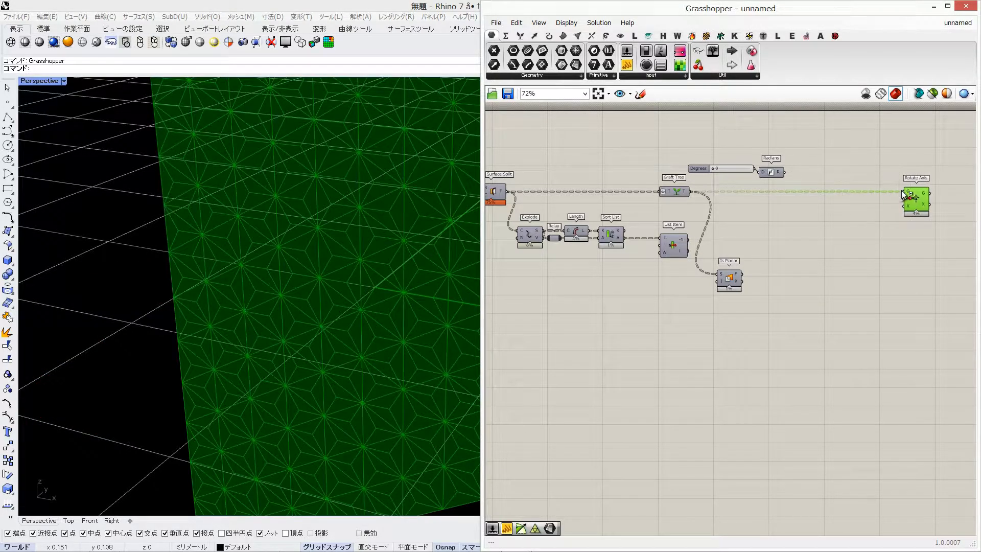
ctrl+drag(688, 196, 690, 199)
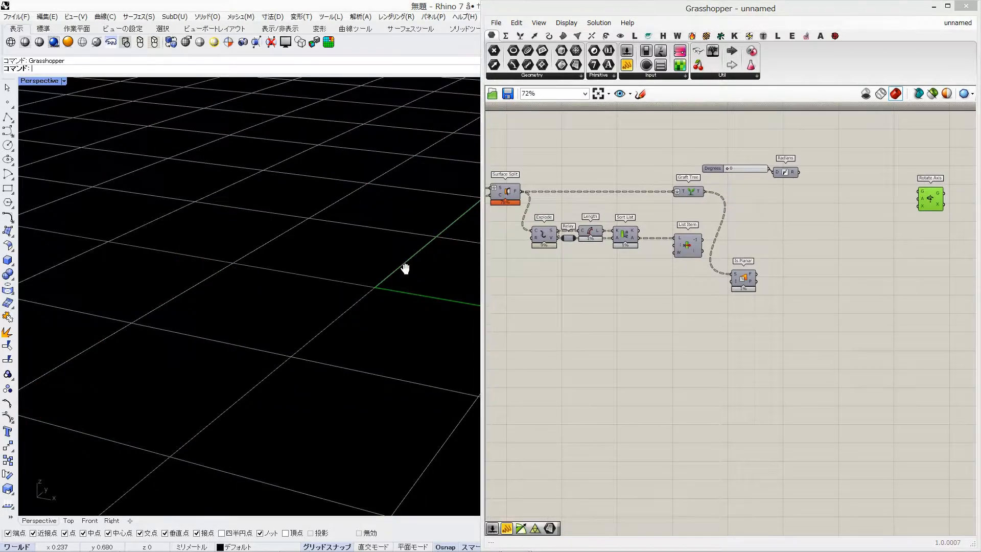
Turn on Graft Tree's preview and examine the split cells of the triangle
right_click(687, 190)
click(708, 208)
scroll(230, 297, down, 3)
right_drag(301, 304, 253, 327)
scroll(253, 327, up, 4)
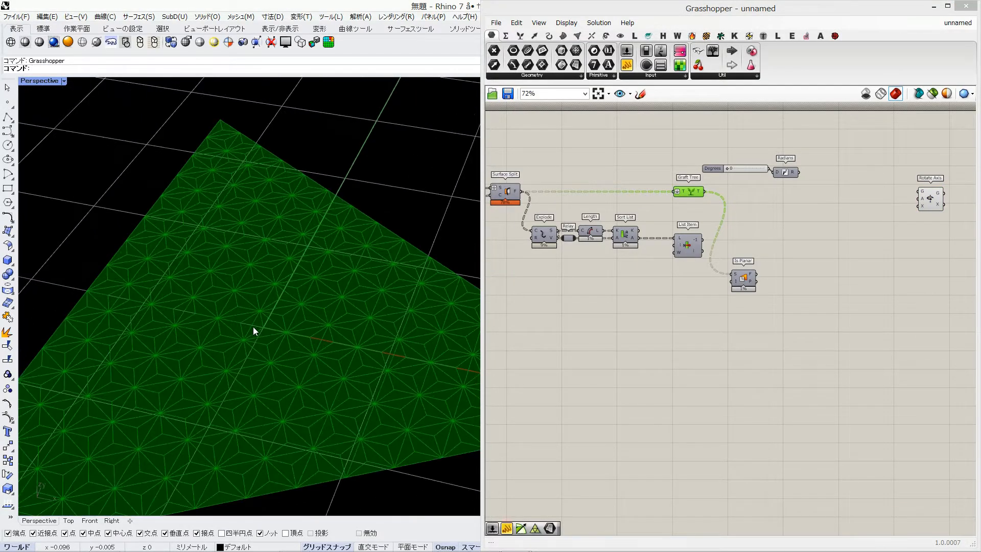
Add a Unit Vector component and feed it with Is Planar's plane output
scroll(253, 329, down, 3)
click(747, 339)
click(755, 288)
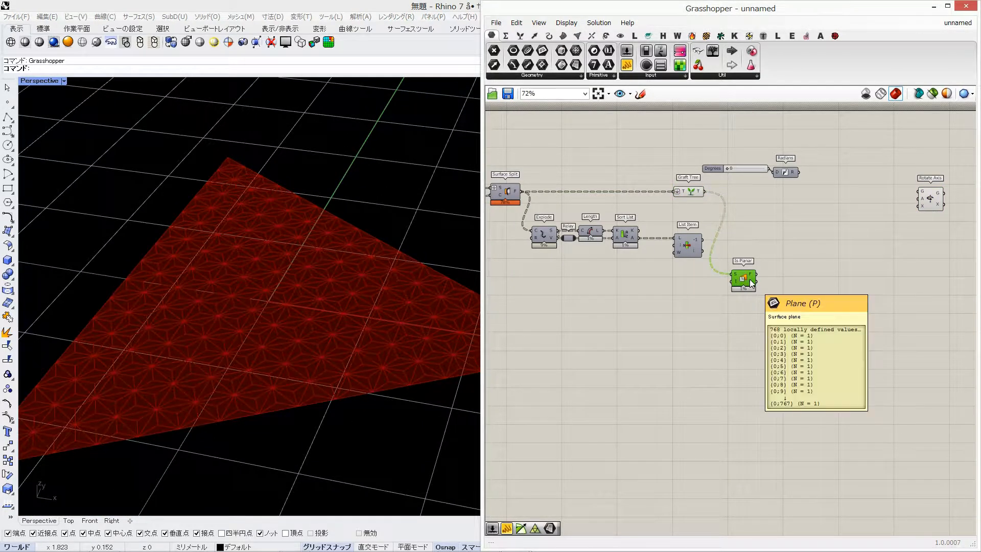
double_click(776, 285)
text(unit)
key(Return)
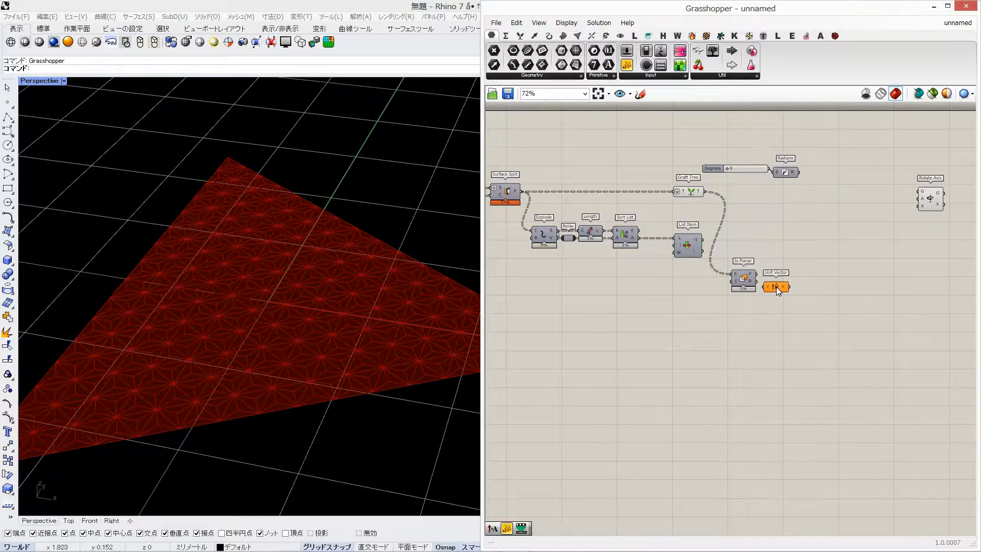
drag(756, 281, 778, 277)
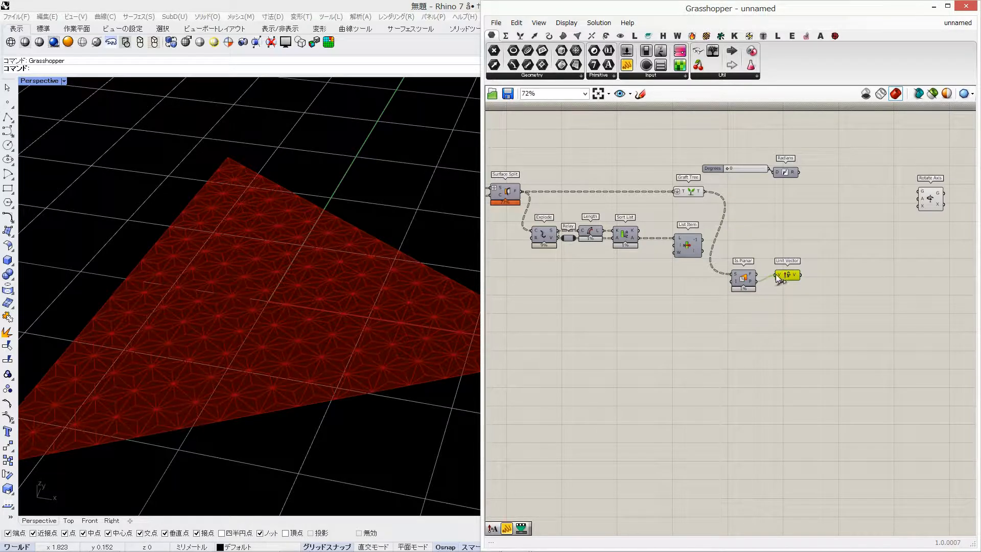
Inspect the unit vector directions with a temporary Vector Display component, and delete that component
double_click(844, 273)
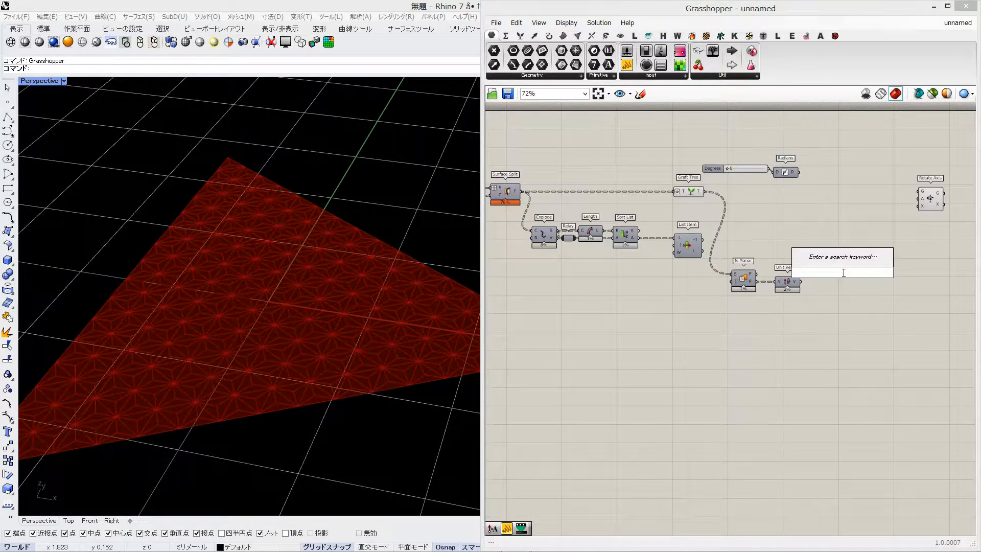
click(619, 36)
drag(770, 50, 831, 240)
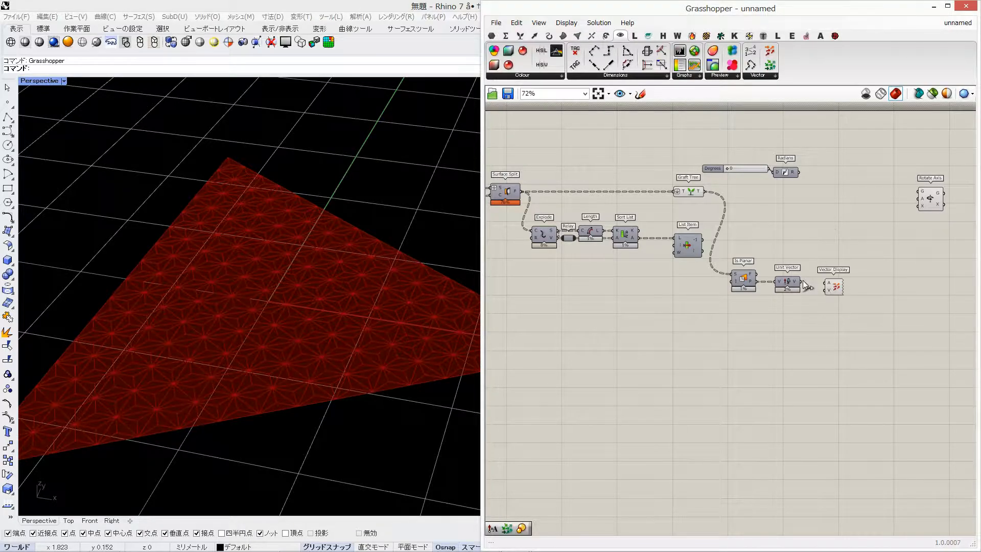
drag(765, 283, 843, 284)
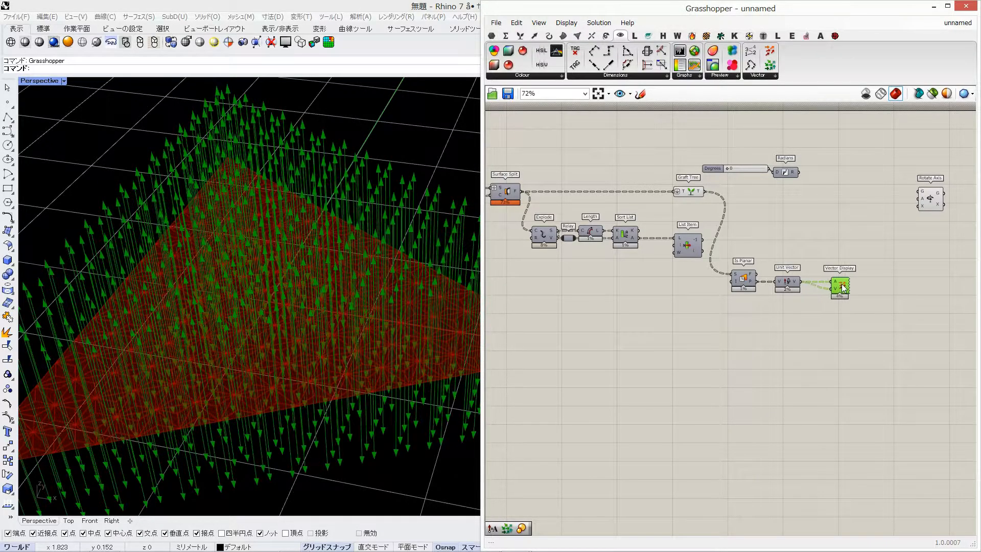
mouse_move(254, 328)
right_down()
mouse_move(256, 254)
mouse_move(258, 314)
right_up()
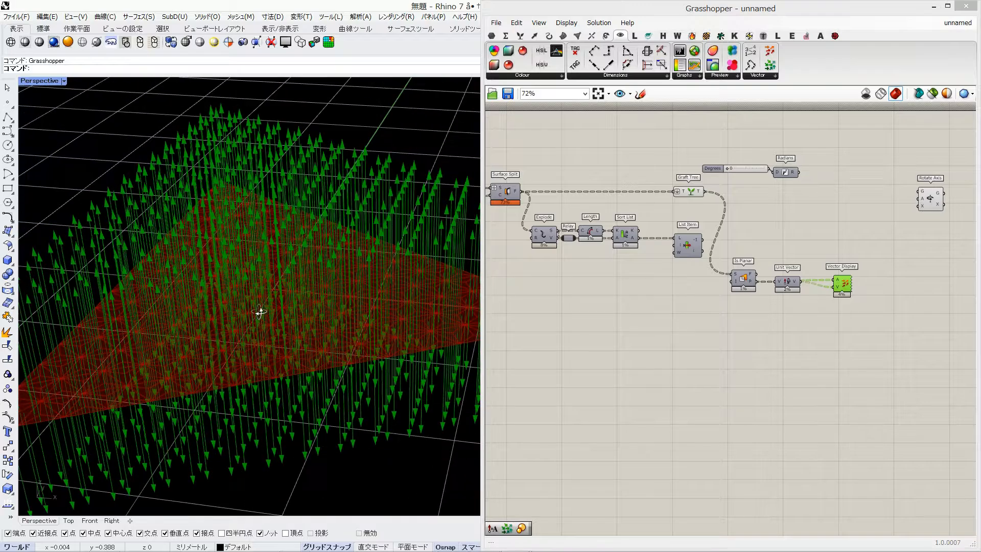
drag(873, 308, 820, 267)
key(Delete)
Add a Member Index component beside Unit Vector
double_click(829, 283)
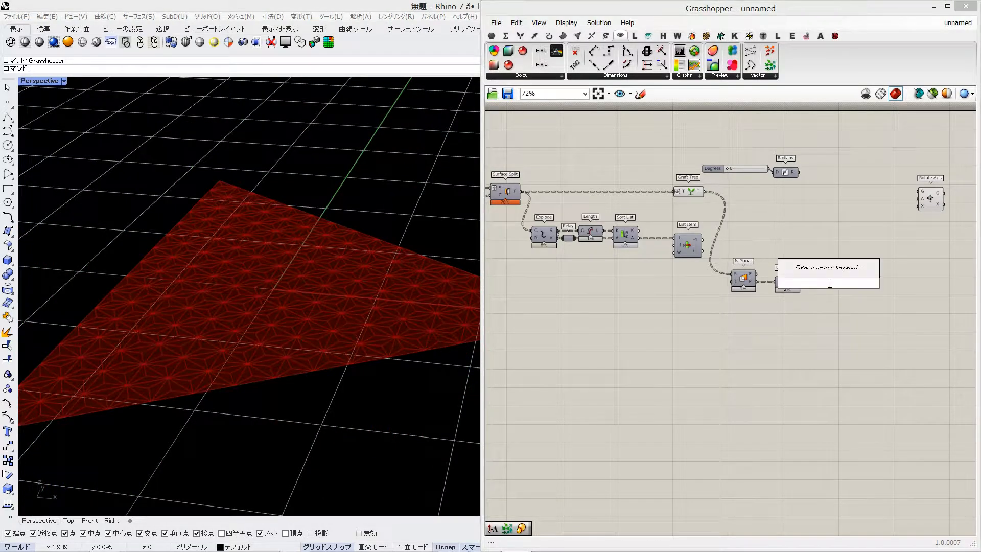
text(mem)
key(Return)
List Unit Vector's output in a new, enlarged panel and connect the same vectors to Member Index's set input
double_click(823, 361)
text(//)
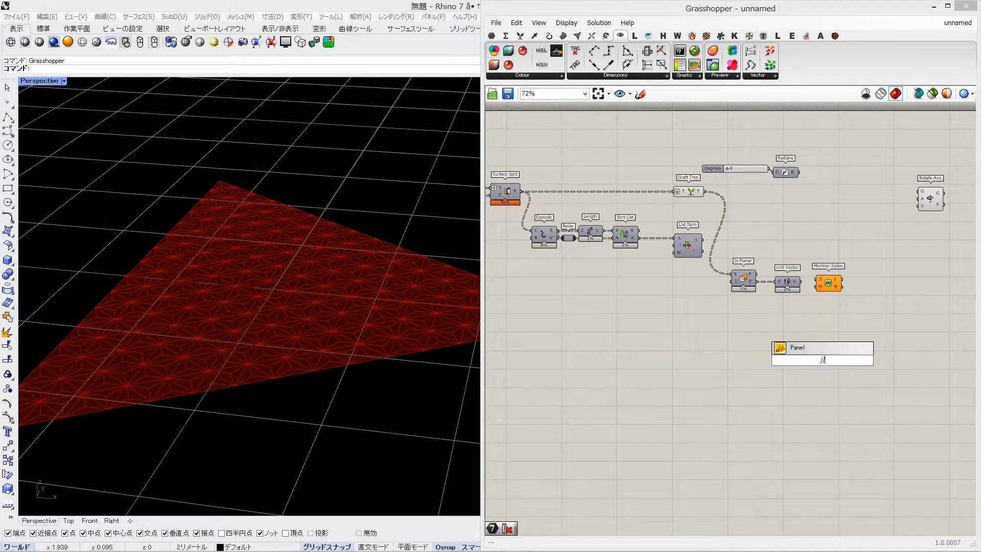
key(Return)
drag(802, 282, 896, 304)
scroll(893, 344, up, 3)
scroll(880, 349, up, 1)
drag(884, 341, 894, 515)
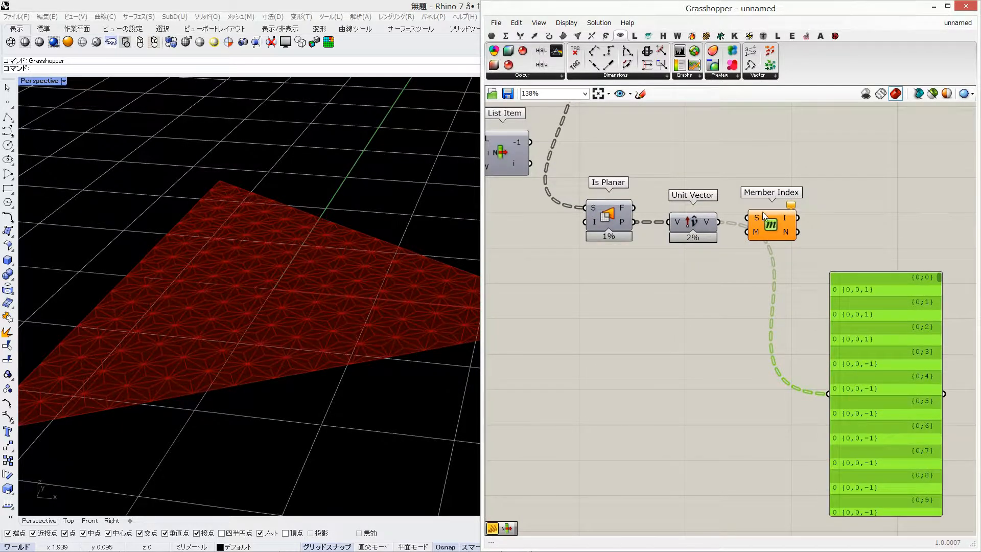
drag(765, 217, 792, 221)
Add a Vector XYZ component below Unit Vector and supply its Z input from a new panel containing -1
double_click(699, 296)
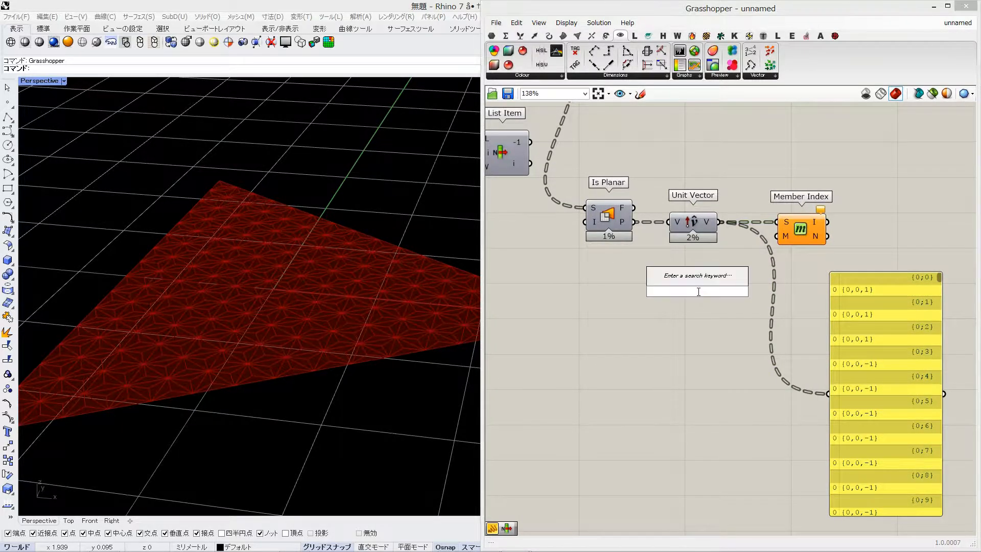
text(xyz)
click(698, 269)
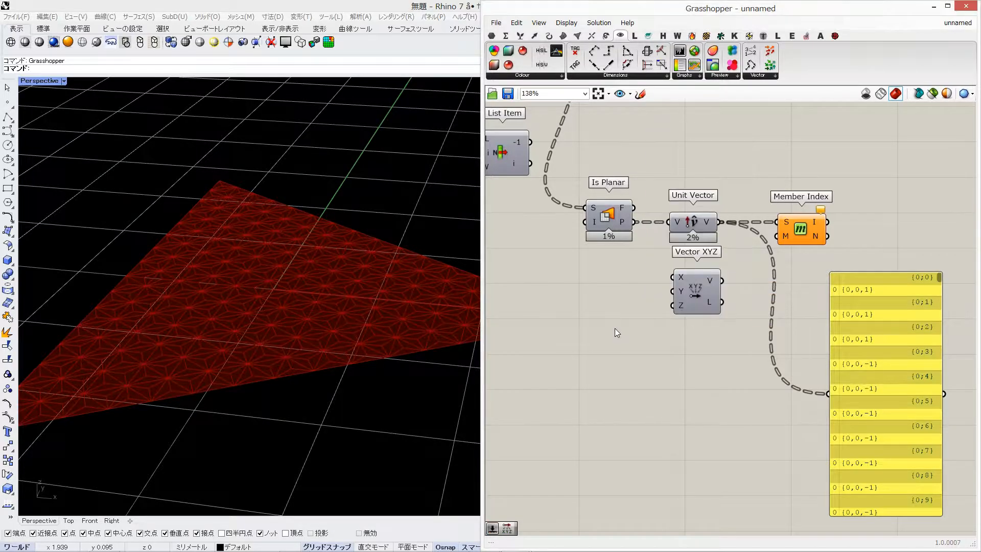
double_click(615, 328)
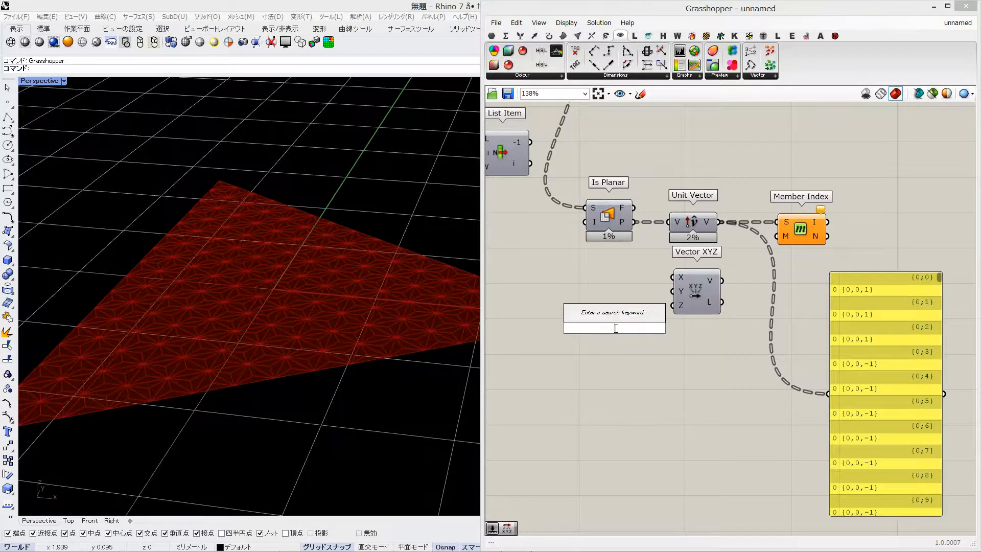
text(//-1)
key(Return)
drag(629, 328, 674, 306)
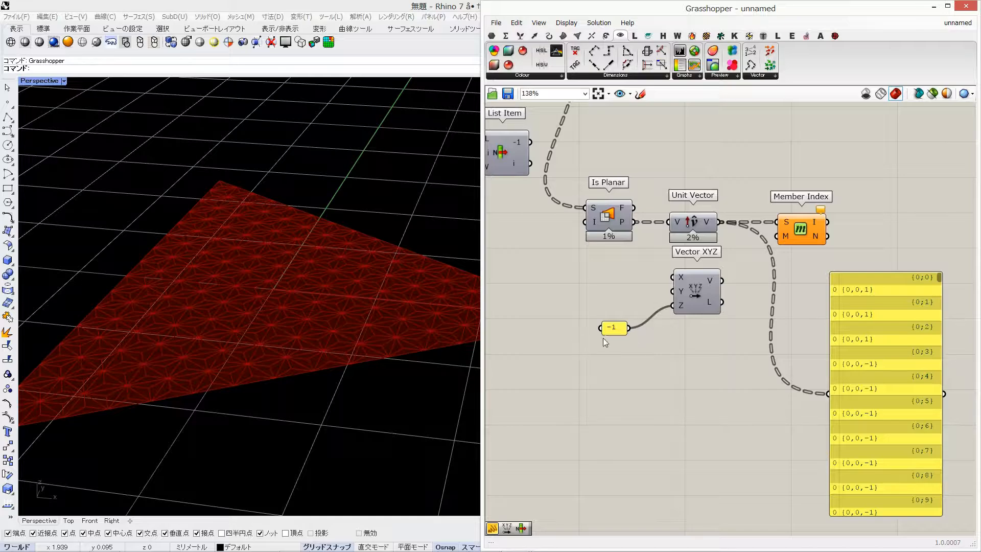
Connect Vector XYZ to Member Index's member input and review the resulting indices in the large panel
drag(816, 395, 838, 393)
right_drag(930, 296, 912, 286)
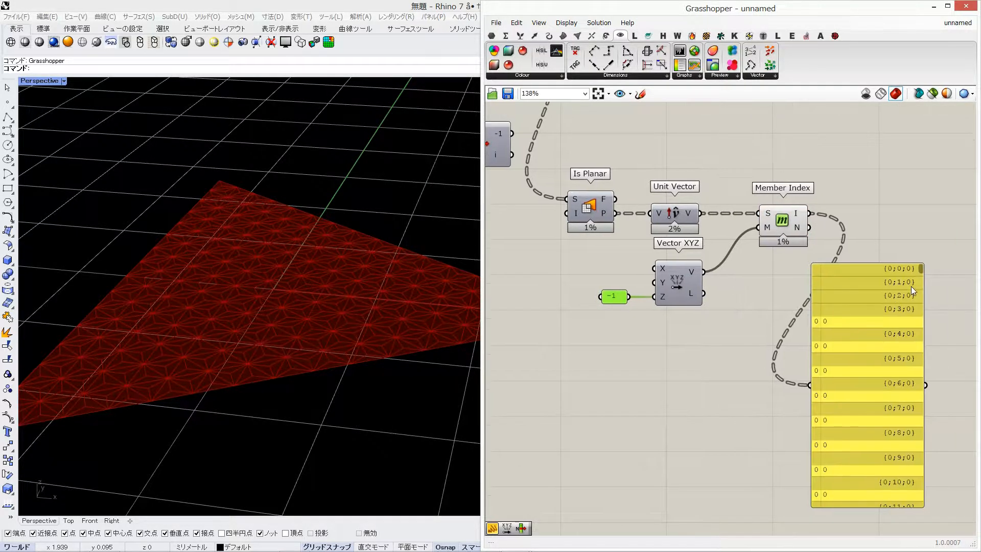
drag(923, 272, 927, 362)
drag(880, 356, 886, 464)
Move the List Item component that follows Sort List to just above Member Index
right_drag(818, 155, 722, 233)
right_drag(586, 238, 714, 230)
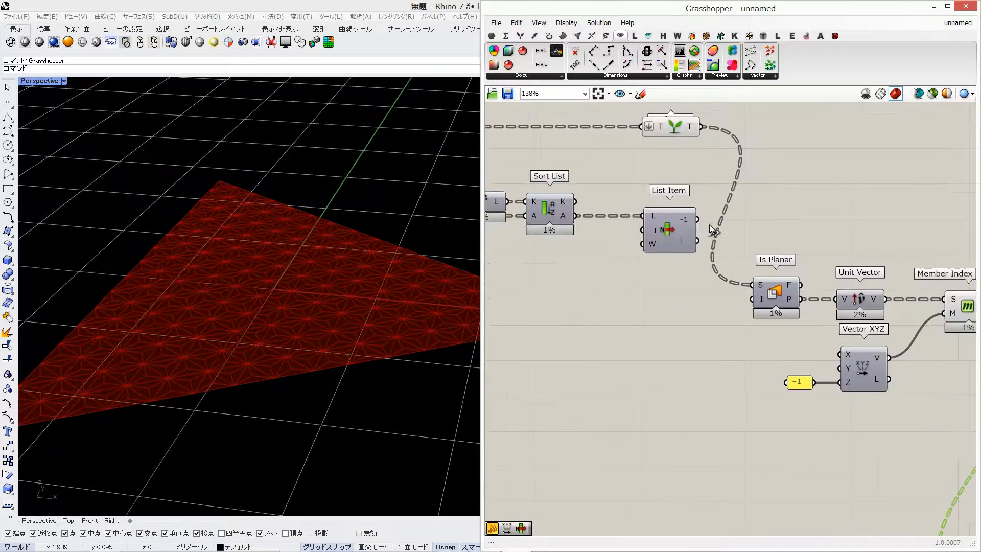
scroll(715, 231, down, 2)
drag(674, 225, 892, 224)
right_drag(951, 250, 802, 239)
Add a second List Item that picks from the first List Item's output using Member Index's indices
double_click(826, 243)
text(list item)
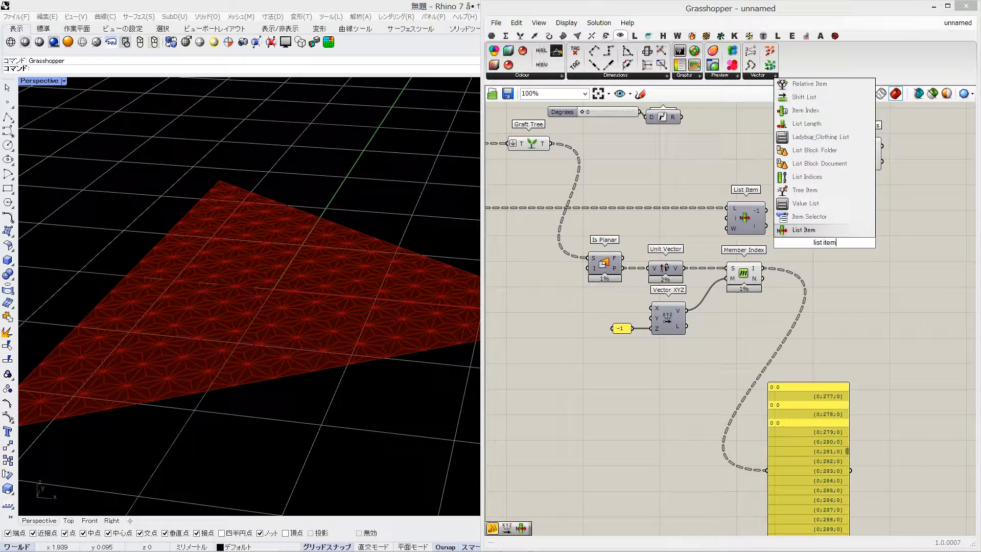
key(Return)
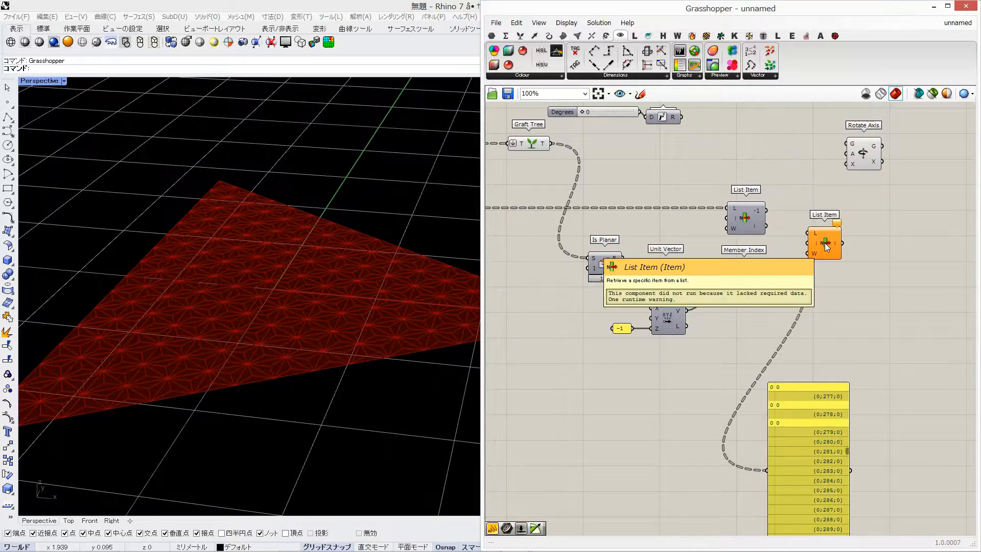
click(752, 213)
drag(768, 210, 823, 244)
drag(849, 255, 857, 276)
right_drag(847, 290, 809, 328)
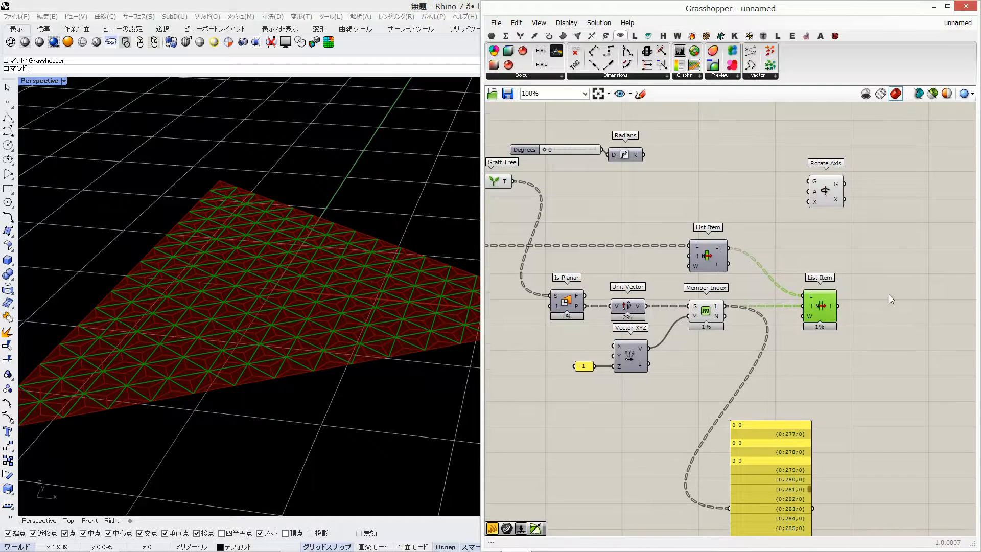
Add a Flip Curve component and connect the second List Item's output to its curve input
double_click(888, 295)
text(flip)
key(Return)
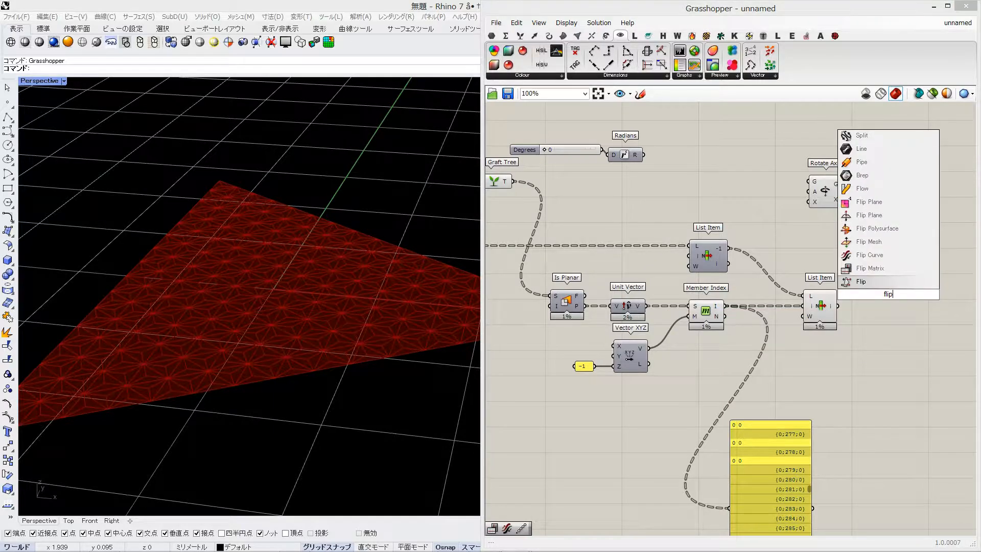
click(870, 255)
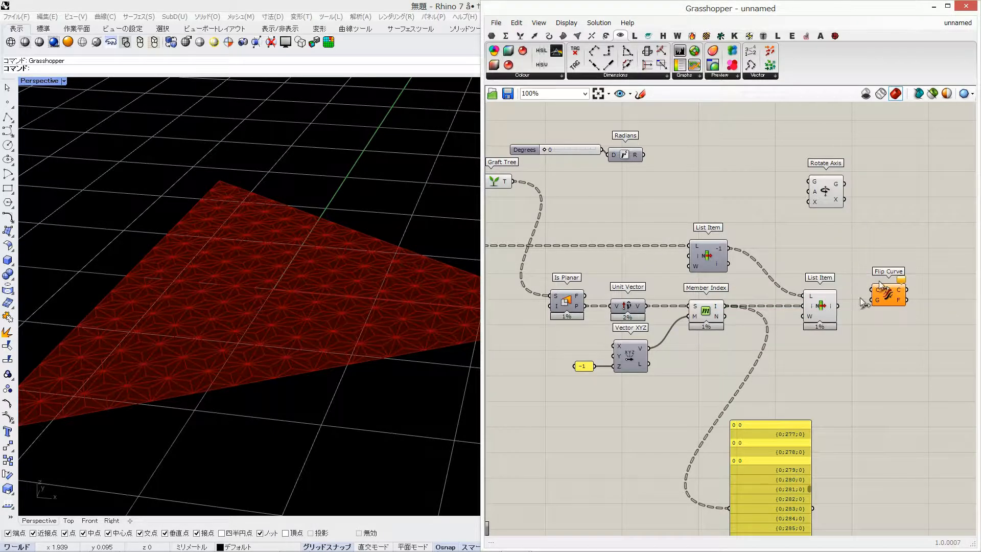
drag(839, 306, 885, 310)
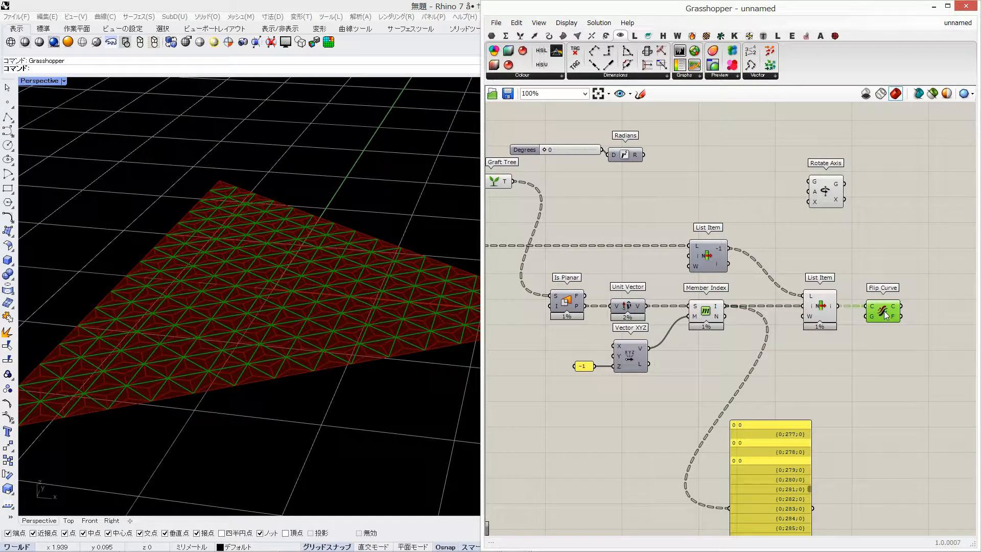
Add a Cull Index component above the second List Item, fed by the first List Item's edges and Member Index's indices
double_click(806, 231)
text(cull)
key(Return)
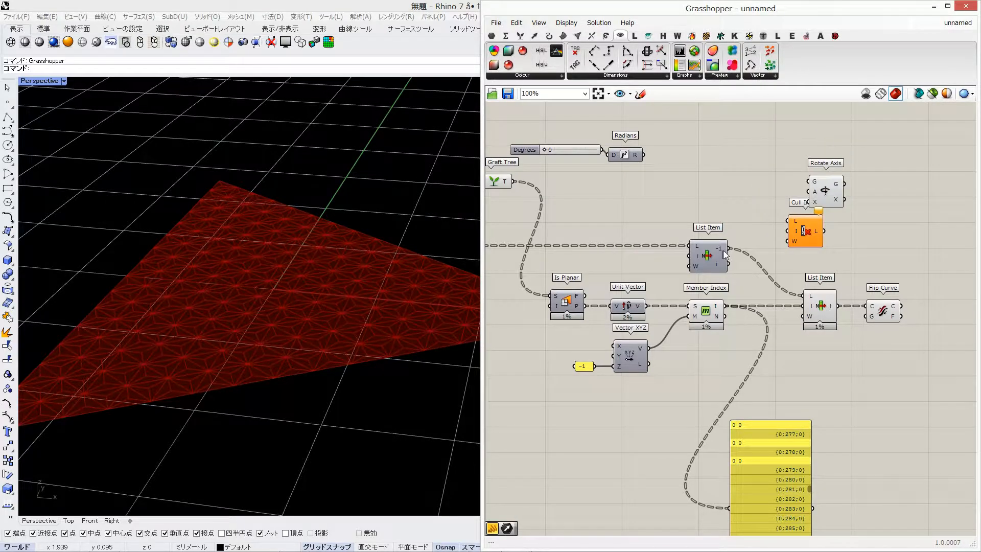
drag(796, 217, 727, 306)
shift+click(817, 309)
click(882, 271)
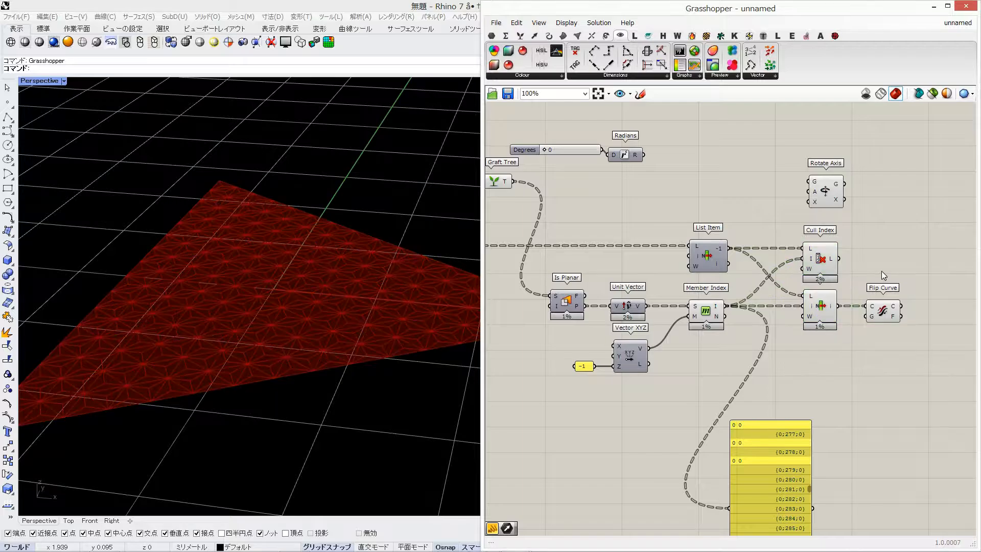
Compare the edges and data tree paths output by Cull Index and the second List Item
click(816, 311)
shift+click(823, 260)
right_drag(179, 332, 149, 347)
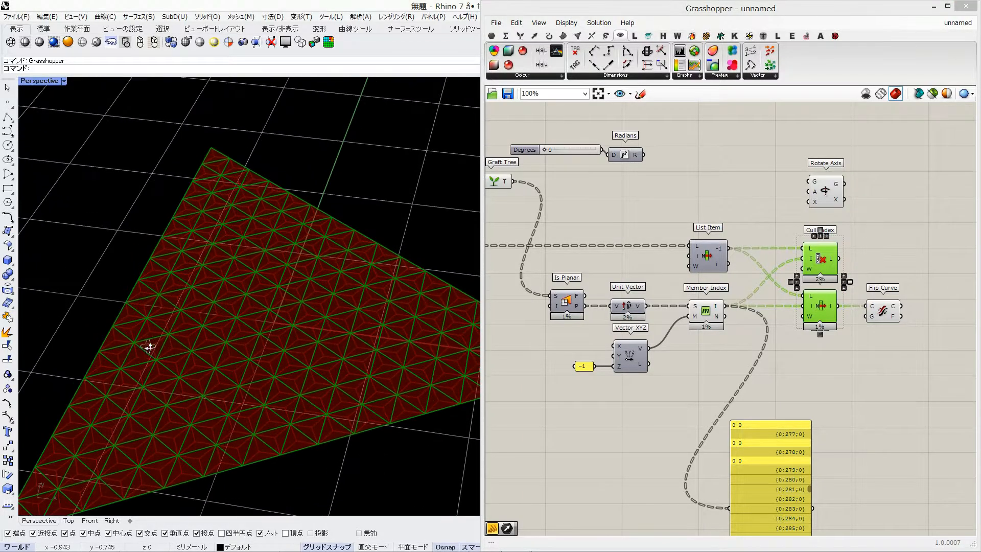
click(857, 267)
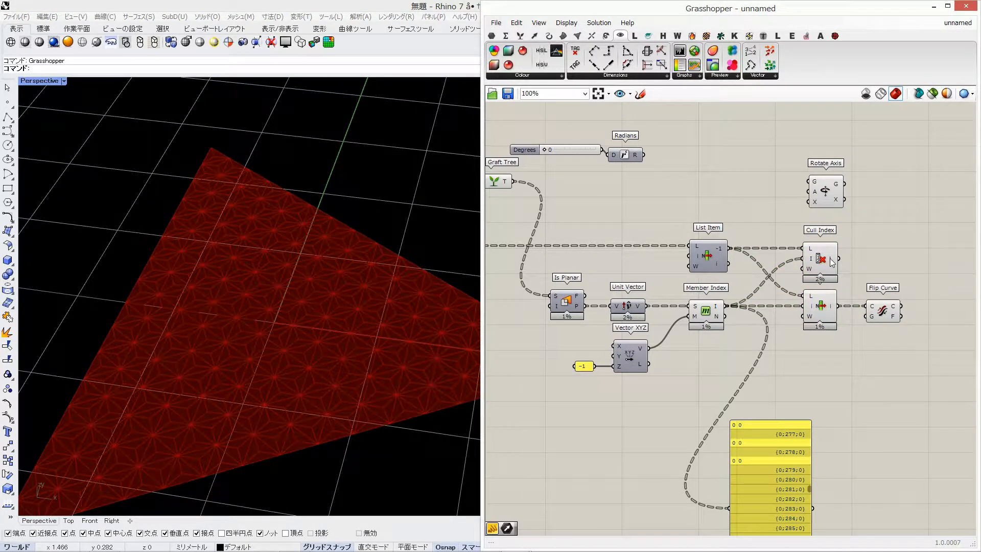
click(831, 263)
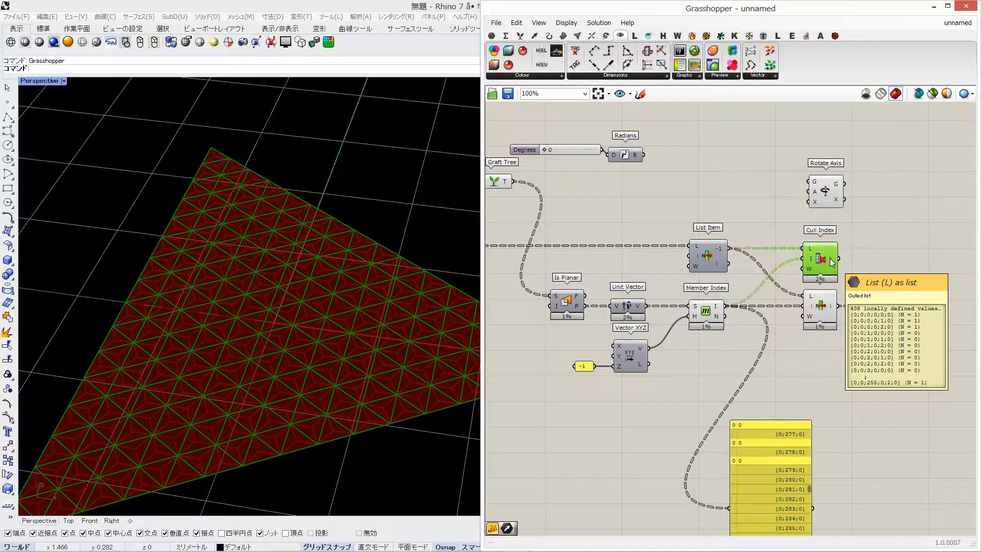
mouse_move(830, 305)
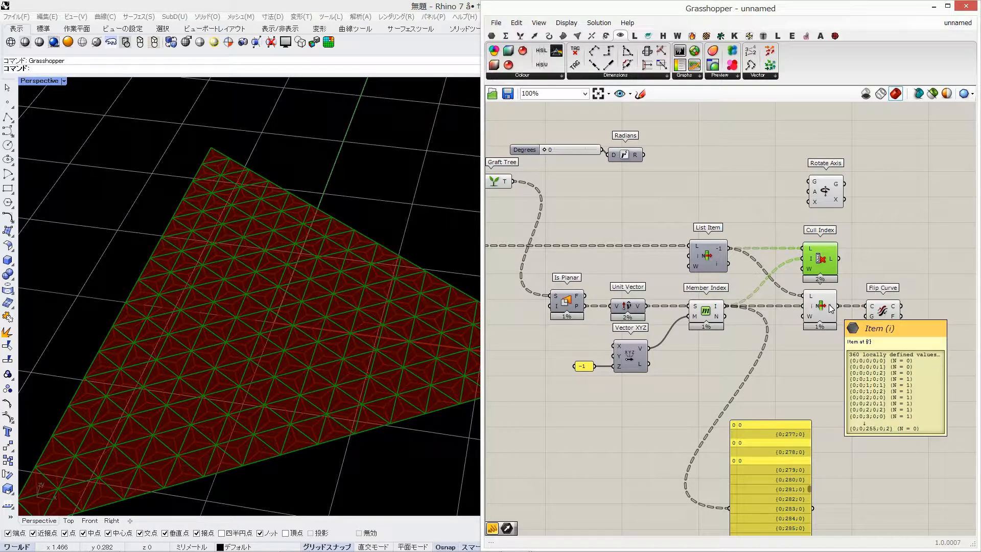
Add a Trim Tree component after Cull Index and check its output paths against those of the second List Item
double_click(879, 253)
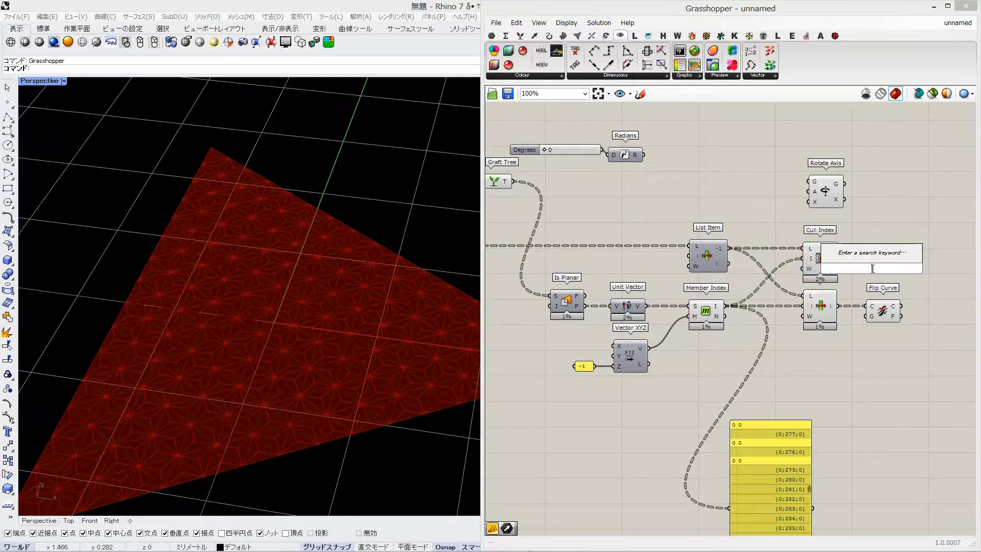
text(trim)
key(Up)
key(Up)
key(Up)
key(Up)
key(Up)
key(Return)
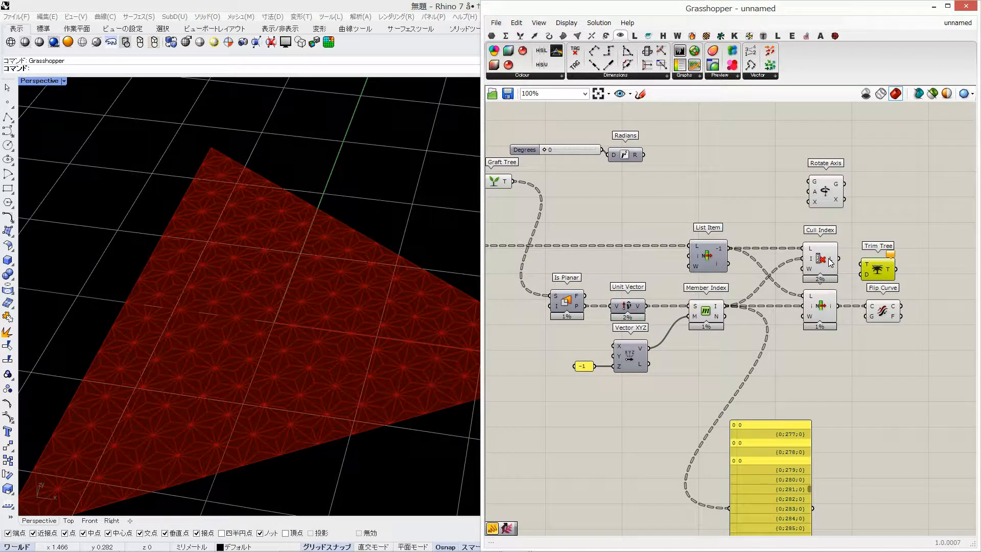
click(833, 292)
drag(838, 260, 863, 265)
drag(878, 271, 878, 265)
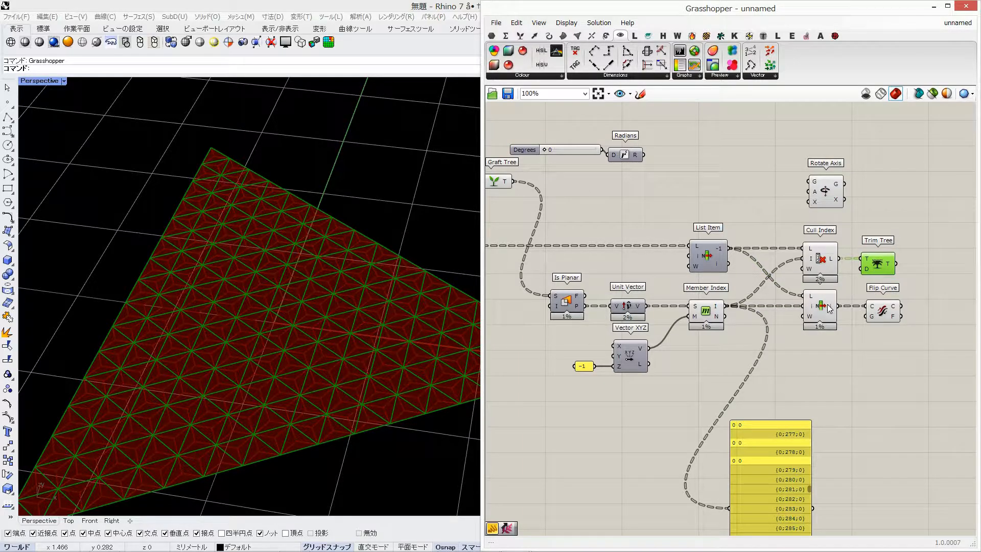
mouse_move(831, 310)
mouse_move(890, 268)
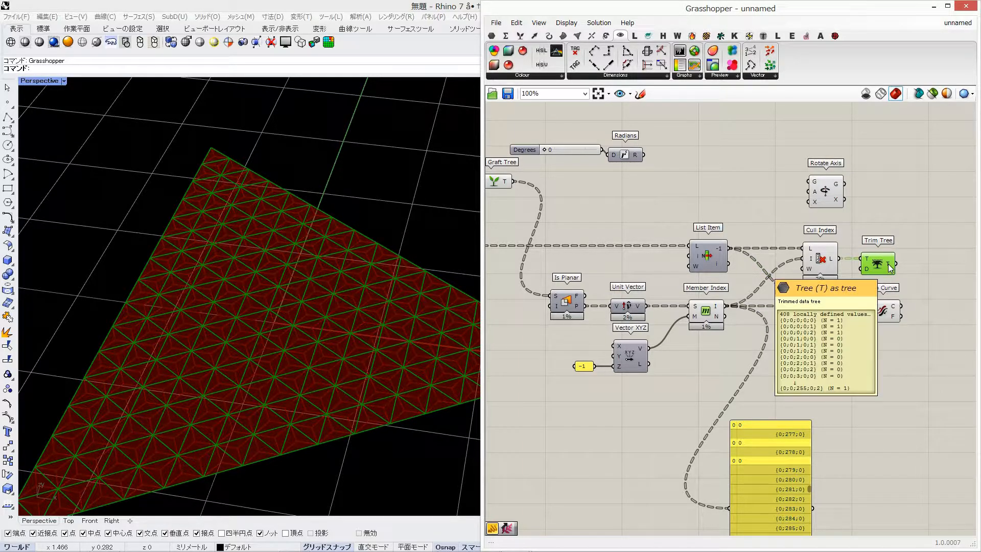
Align Trim Tree with Flip Curve and combine them in a new Merge component, Trim Tree as D1 and flipped curves as D2
right_drag(953, 285, 874, 274)
double_click(874, 274)
text(me)
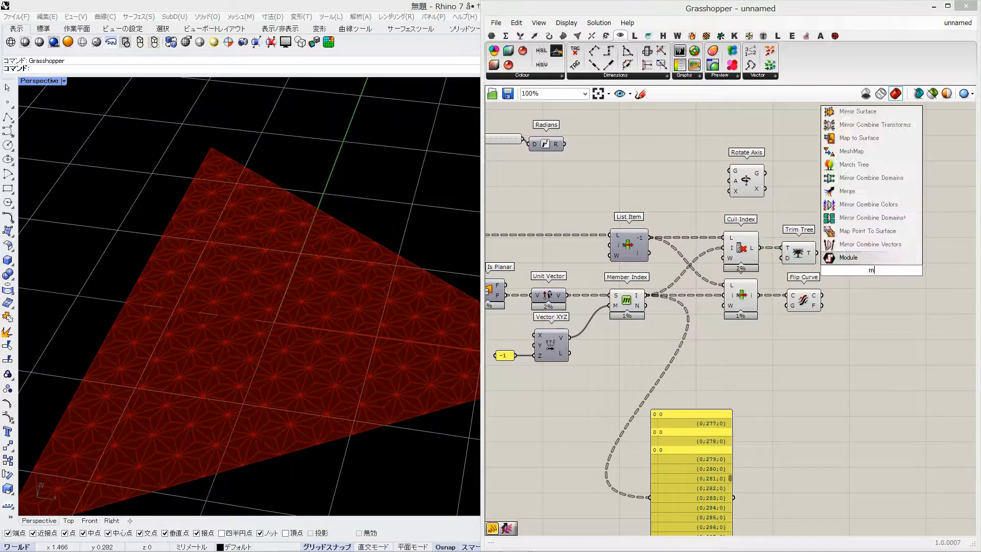
key(Return)
click(799, 251)
drag(820, 226, 792, 294)
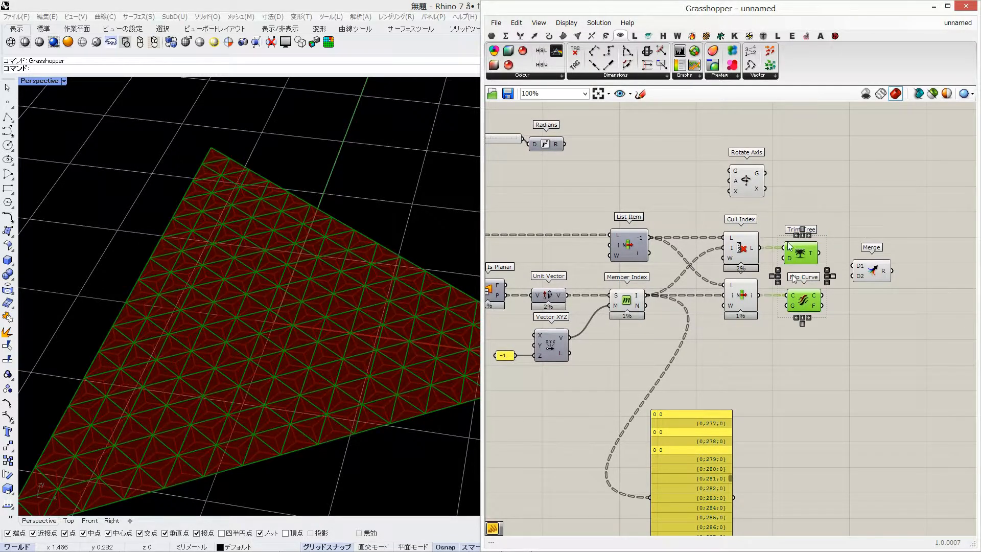
click(802, 236)
click(869, 274)
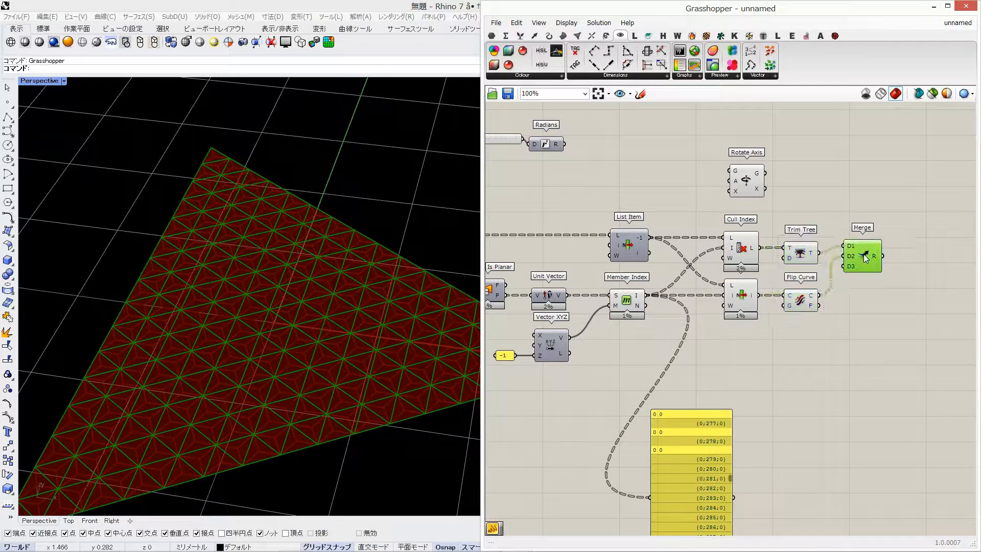
scroll(860, 284, up, 4)
scroll(841, 243, down, 3)
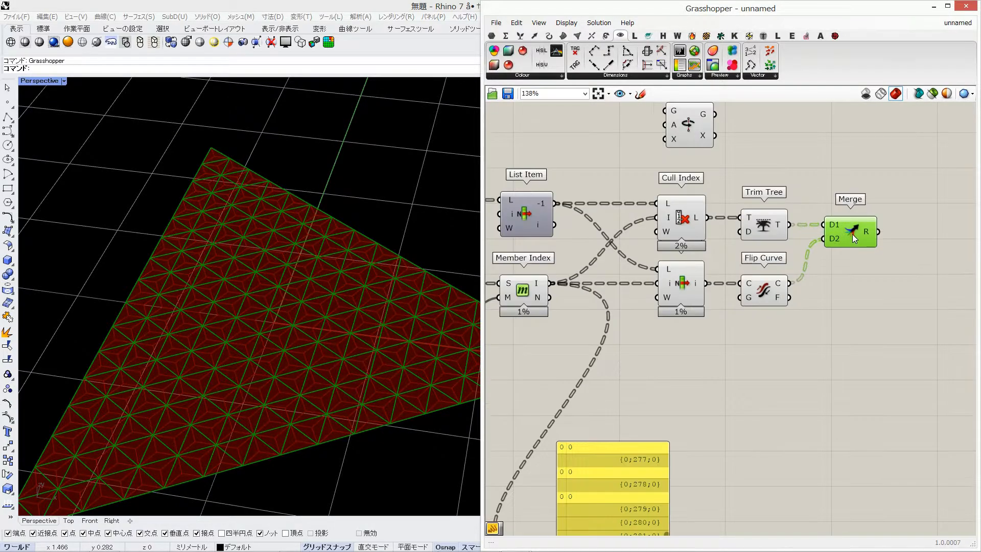
Wire Graft Tree's pieces, Radians' angle and Merge's axes into Rotate Axis, and test the rotation with the Degrees slider
mouse_move(868, 233)
scroll(808, 210, down, 3)
drag(566, 177, 893, 245)
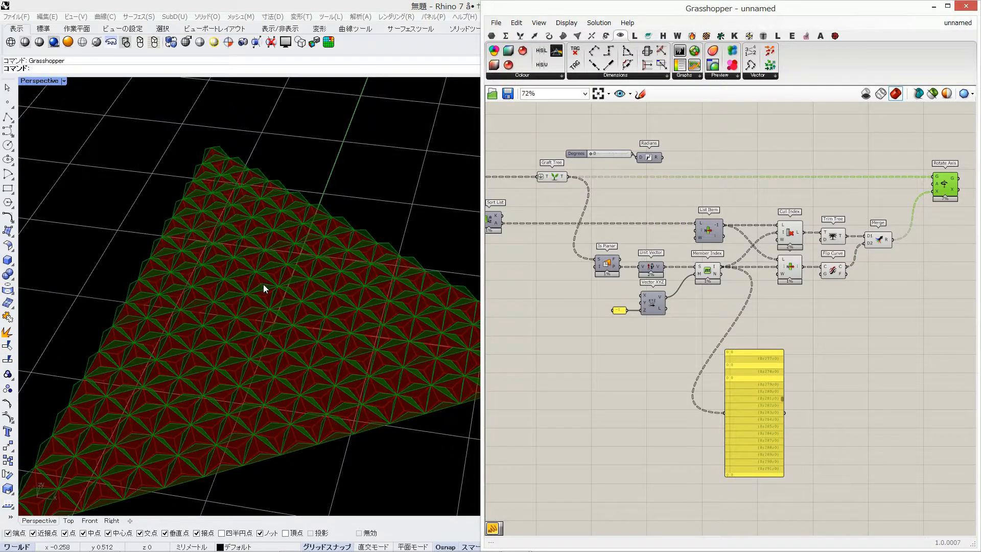
right_drag(263, 284, 264, 204)
drag(663, 158, 935, 184)
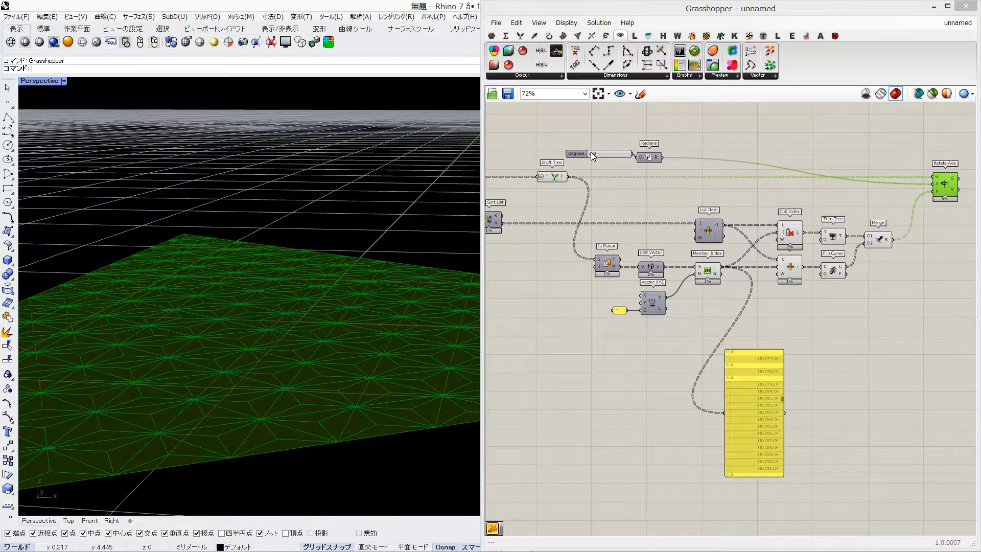
mouse_move(590, 152)
mouse_down()
mouse_move(653, 155)
mouse_move(582, 150)
mouse_up()
right_drag(853, 218, 812, 192)
click(811, 191)
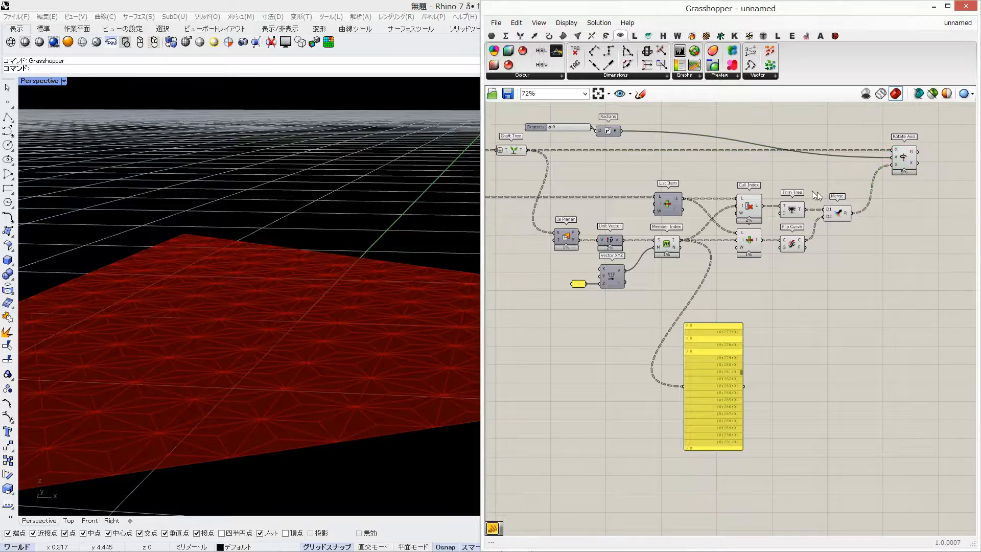
Delete the data panel attached to Member Index
scroll(903, 179, down, 2)
click(784, 327)
key(Delete)
Add a new Discontinuity component and feed it the Polygon outline to get the triangle's corner points
scroll(811, 208, up, 6)
right_drag(969, 154, 940, 203)
scroll(941, 203, down, 3)
right_drag(644, 240, 938, 238)
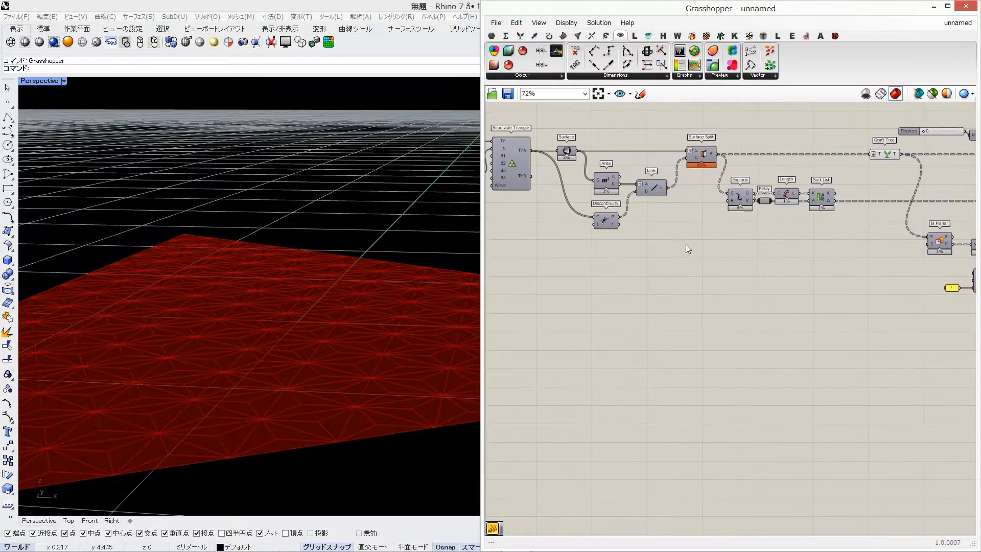
double_click(658, 312)
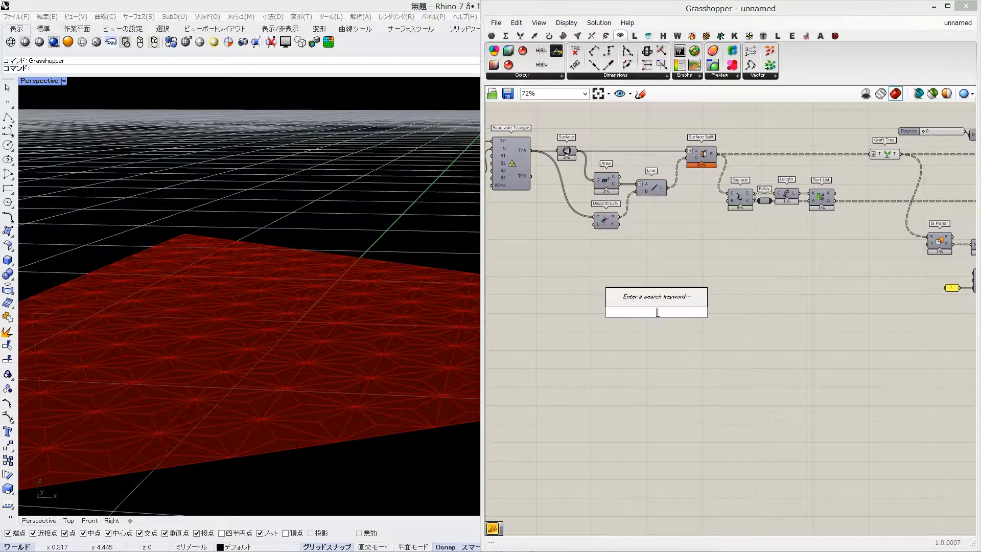
text(discon)
key(Return)
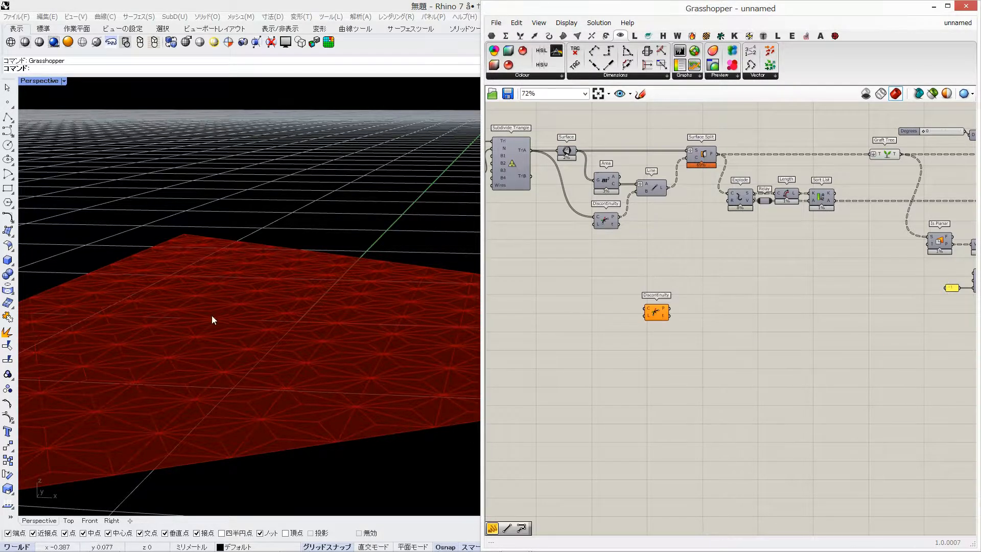
right_drag(212, 315, 224, 401)
right_drag(511, 214, 613, 240)
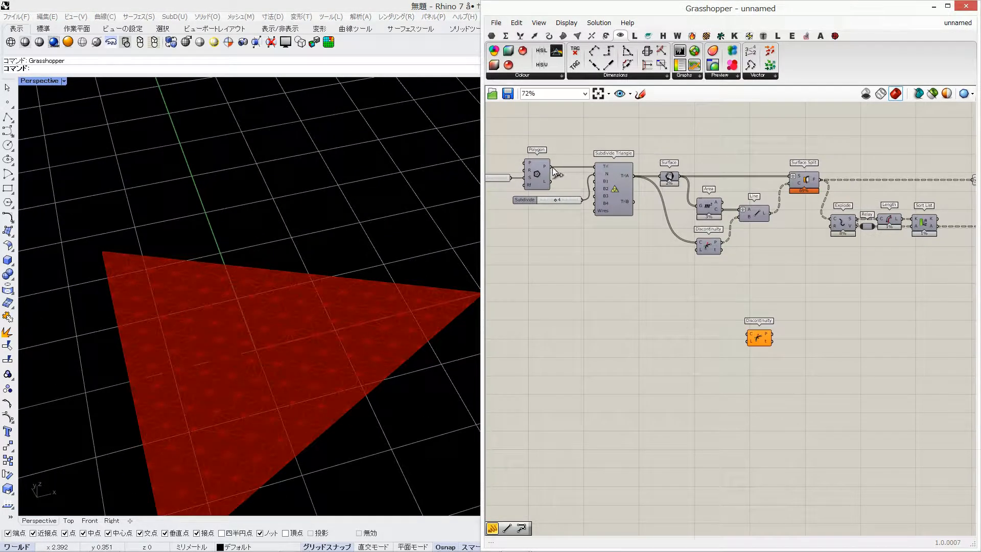
drag(553, 167, 649, 347)
shift+right_drag(235, 307, 195, 225)
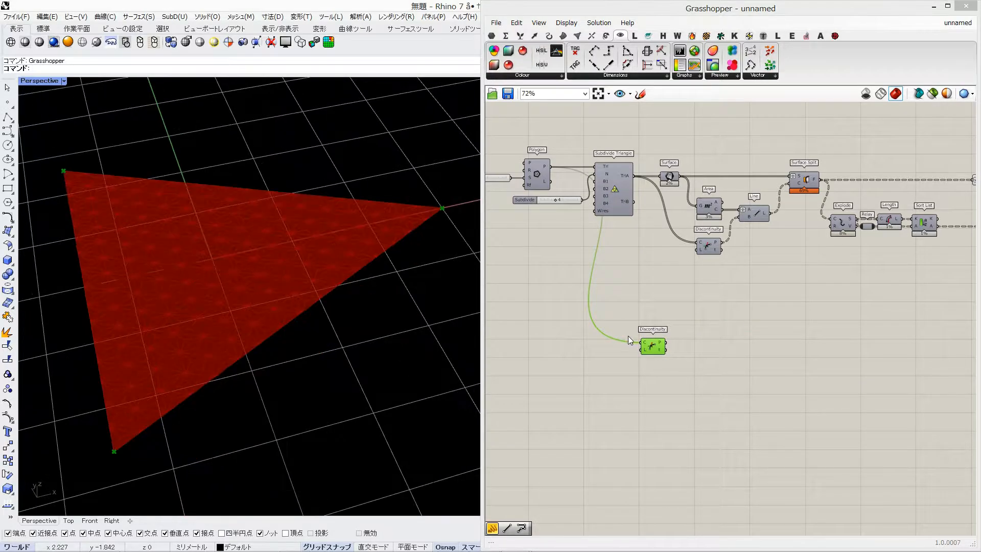
Move Subdivide Triangle and its downstream components further away from Polygon, and reposition the new Discontinuity
click(566, 121)
alt+drag(601, 139, 633, 142)
drag(682, 348, 645, 349)
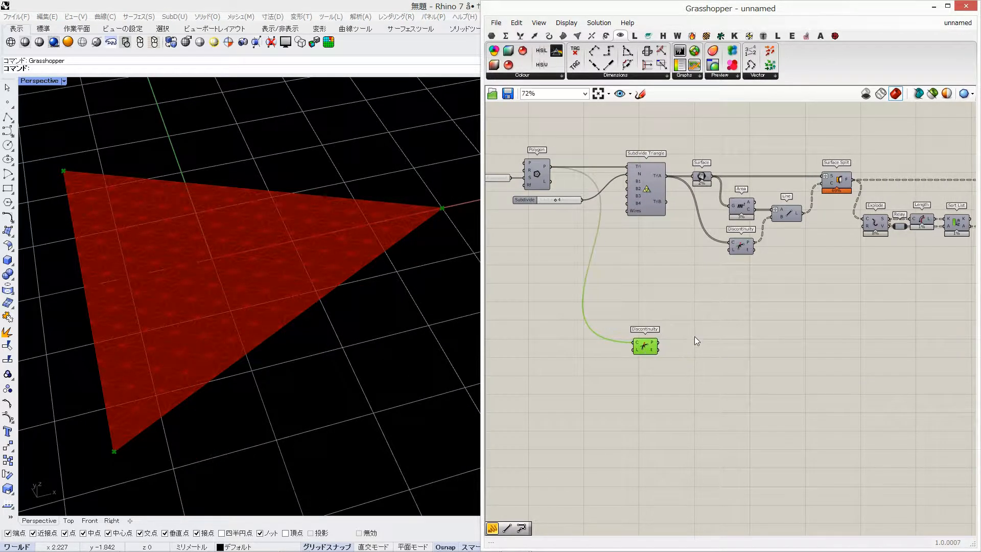
Add a List Item component fed by the new Discontinuity's points and give it an additional -1 output
double_click(694, 337)
text(list item)
key(Return)
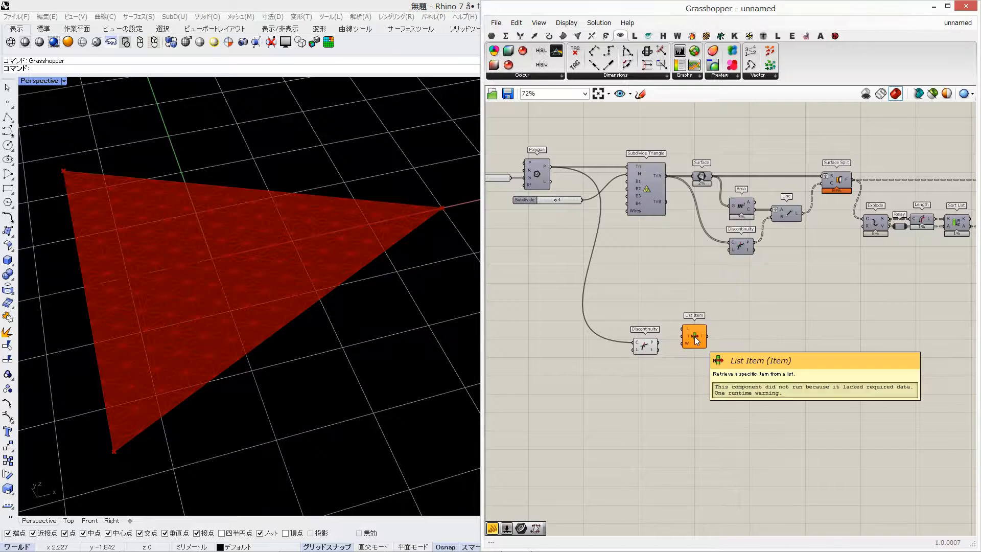
scroll(695, 336, up, 3)
drag(637, 348, 671, 349)
scroll(700, 350, up, 4)
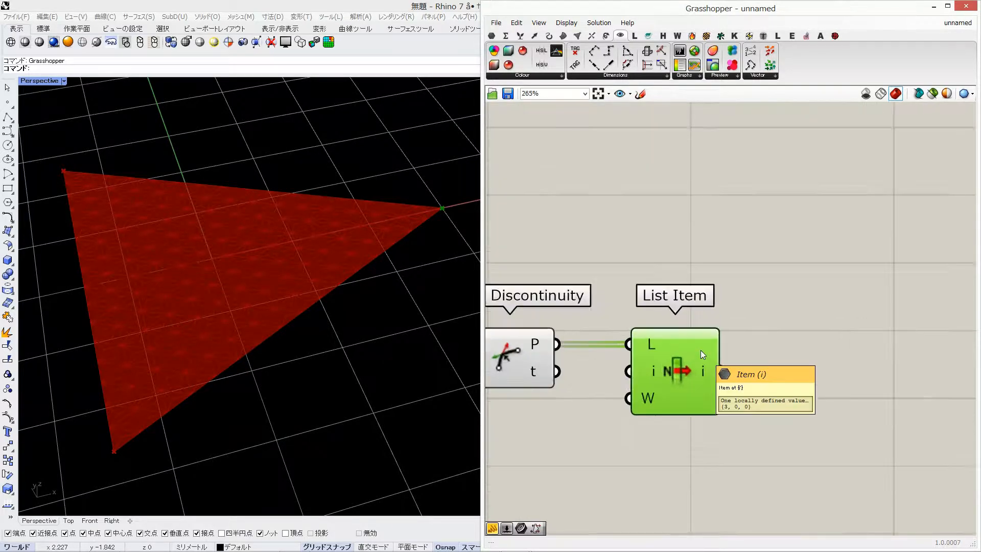
scroll(686, 327, down, 1)
scroll(715, 292, down, 5)
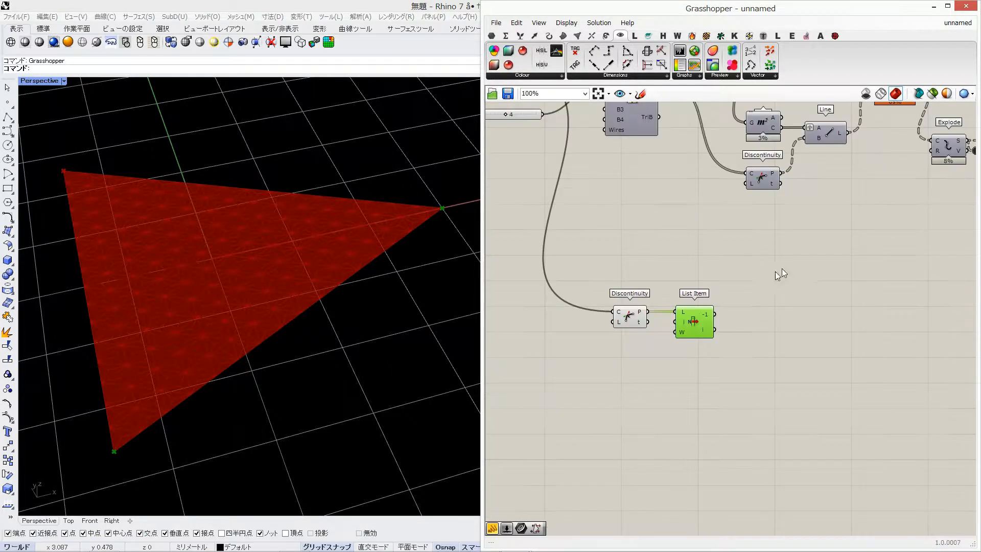
Add a Point parameter fed by the new List Item's -1 output
click(493, 35)
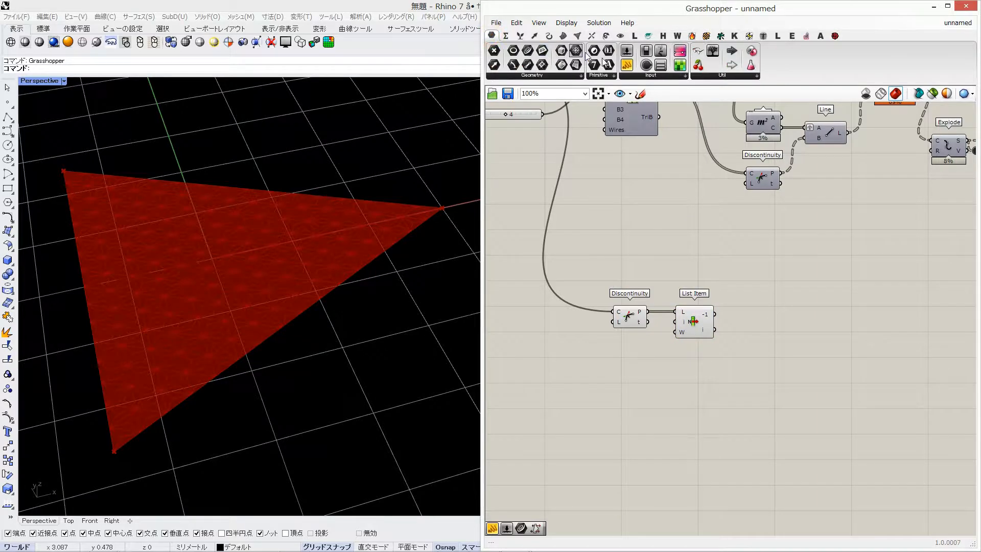
drag(492, 52, 746, 307)
drag(756, 308, 745, 315)
right_drag(136, 377, 305, 283)
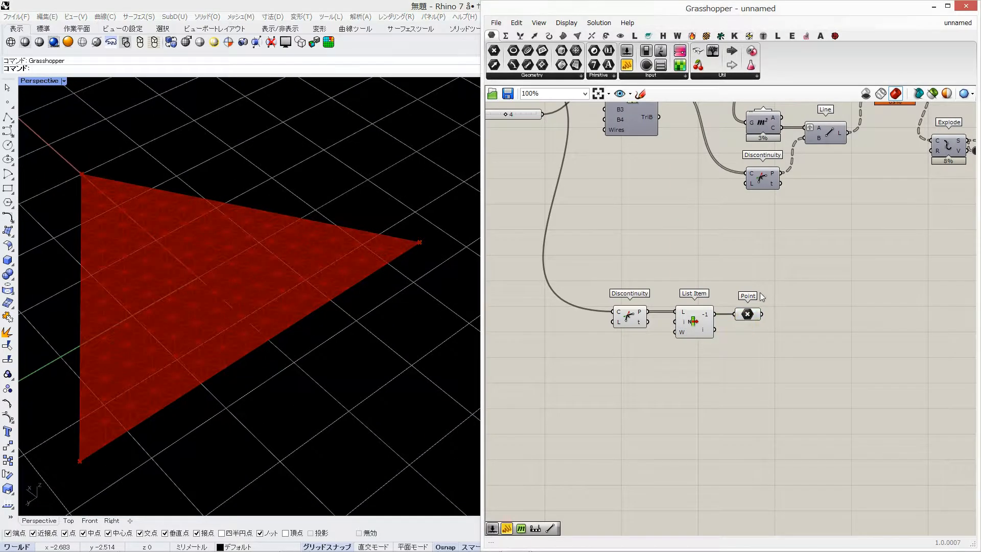
Turn off the preview of the new Discontinuity and List Item, and restore the deleted Point parameter
drag(723, 289, 608, 373)
middle_click(639, 363)
click(747, 314)
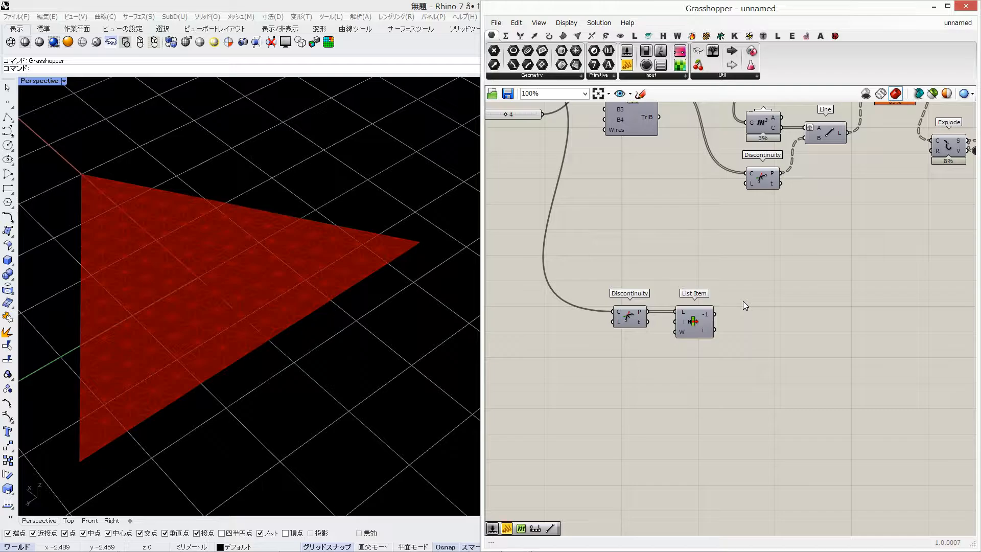
key(ctrl+z)
Add a second Point parameter fed by Area's centroids and align the two Point parameters above each other
double_click(761, 293)
click(716, 244)
drag(782, 128, 851, 287)
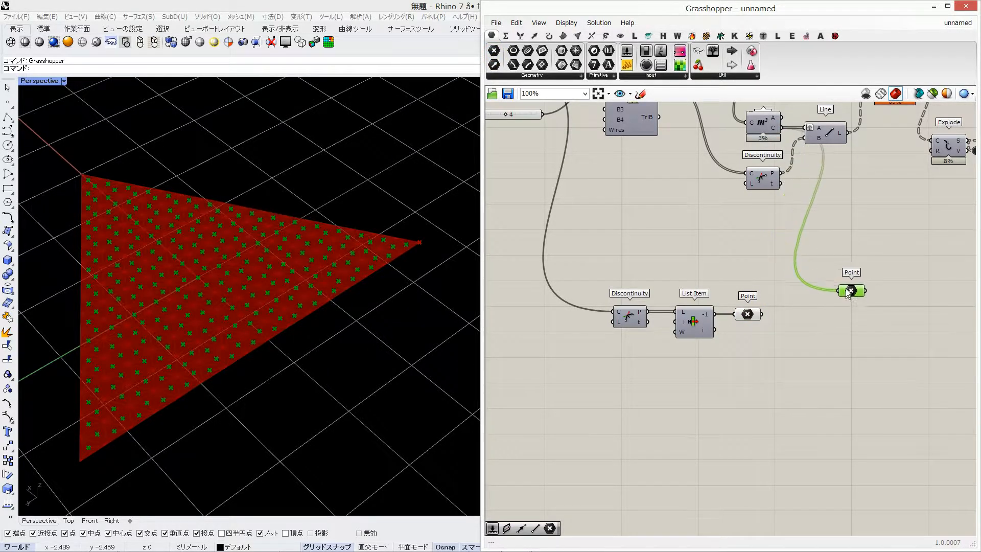
drag(741, 315, 845, 315)
click(852, 282)
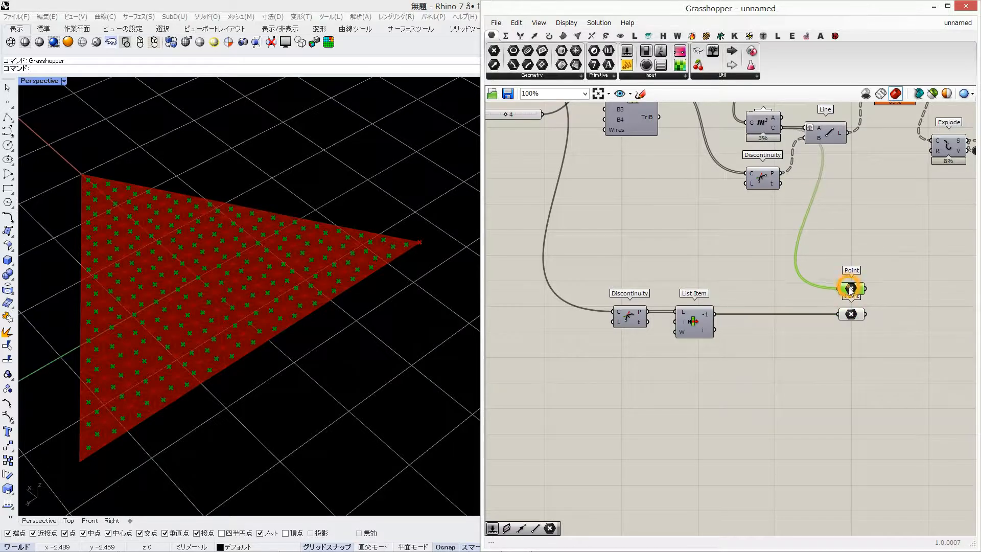
Add a Distance component with the centroid Point as A and the corner Point as B
right_drag(852, 281, 725, 283)
double_click(757, 277)
text(distance)
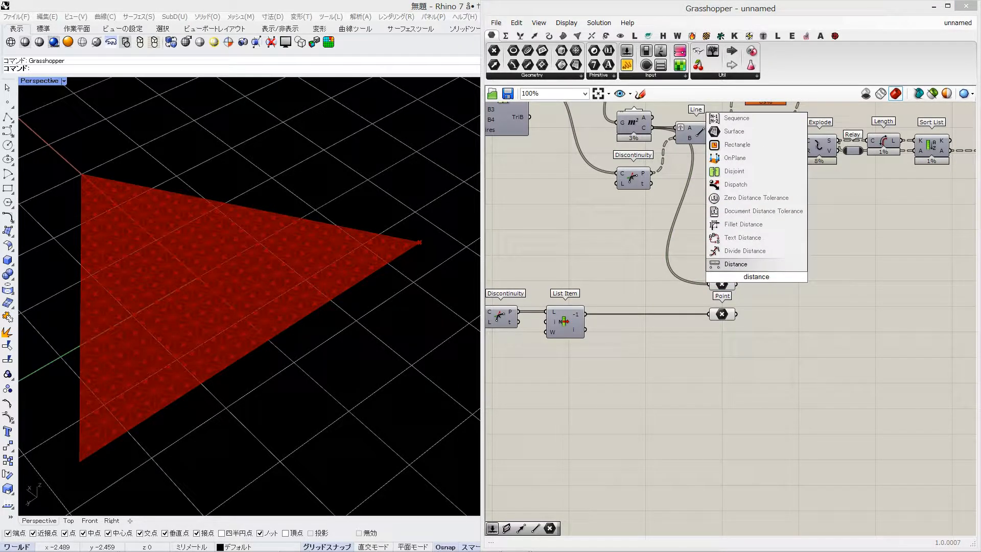
key(Return)
mouse_move(749, 286)
mouse_down()
mouse_move(761, 308)
mouse_move(752, 303)
mouse_up()
drag(770, 306, 776, 317)
drag(736, 284, 743, 290)
Read through the list of distances in a temporary Panel attached to Distance, and remove the Panel
double_click(804, 332)
text(panel)
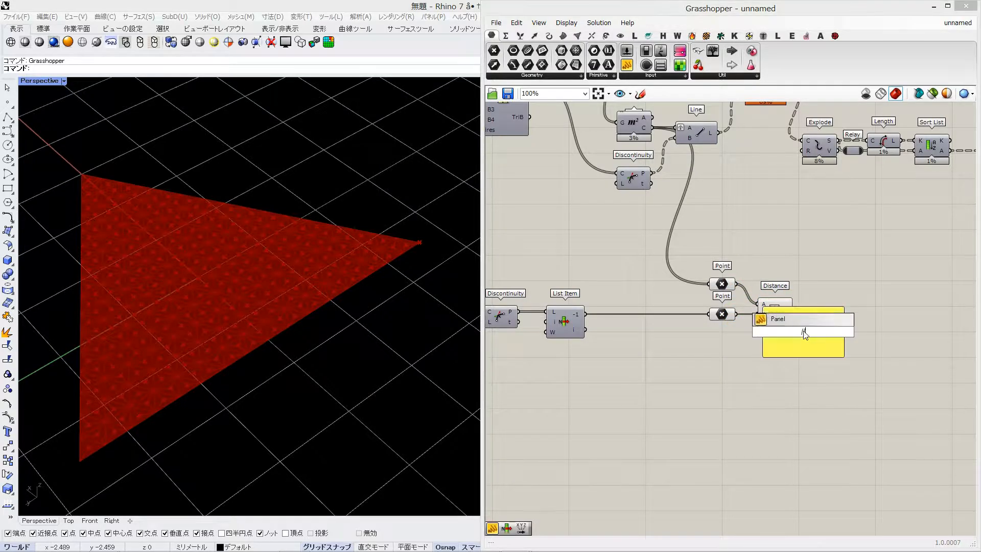
key(Return)
drag(842, 341, 844, 445)
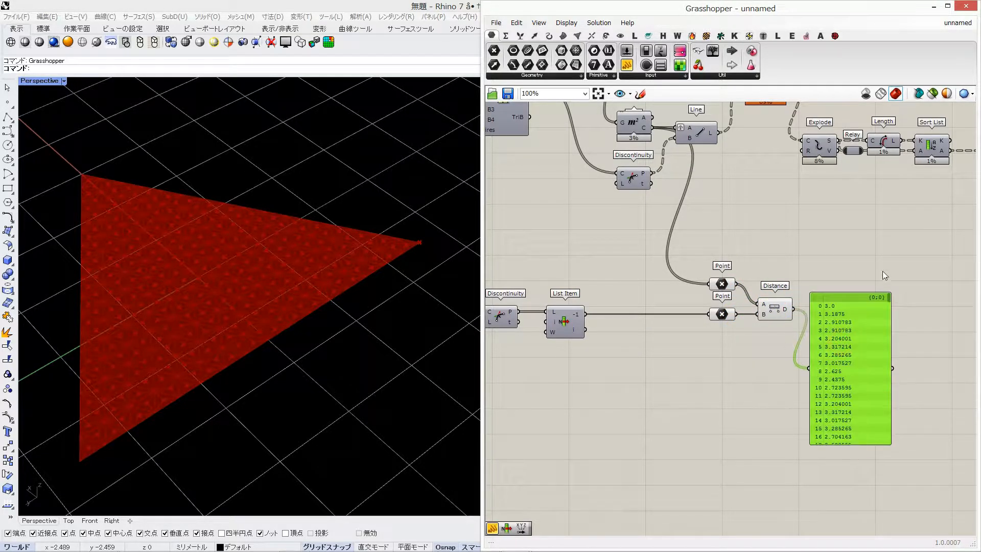
drag(890, 297, 894, 447)
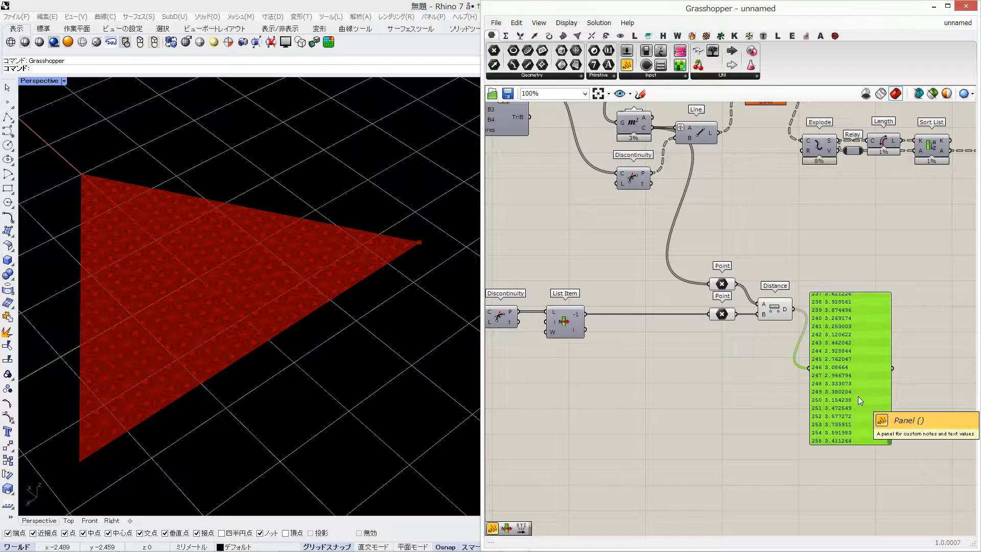
key(Delete)
Turn off the preview of both Point parameters feeding Distance
right_drag(811, 338, 741, 331)
scroll(741, 330, up, 1)
drag(738, 270, 597, 352)
middle_click(598, 352)
click(633, 317)
Add a Remap Numbers component with Distance's output as its values, leaving room between the two
double_click(777, 273)
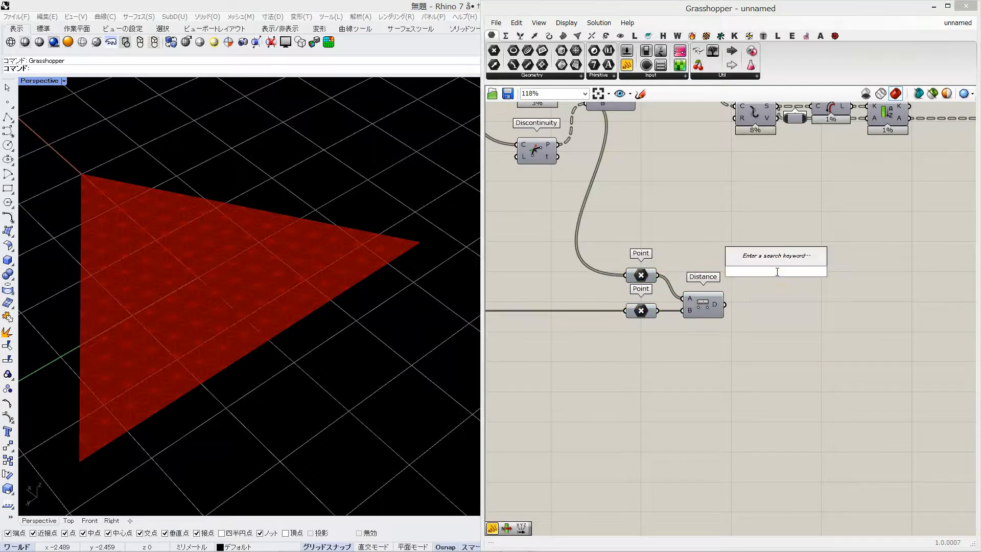
text(remap)
key(Return)
drag(725, 305, 756, 261)
drag(779, 272, 813, 334)
drag(889, 316, 942, 318)
Add a Bounds component as Remap Numbers' source domain, insert a Relay on the distance wire and tidy the layout
double_click(811, 346)
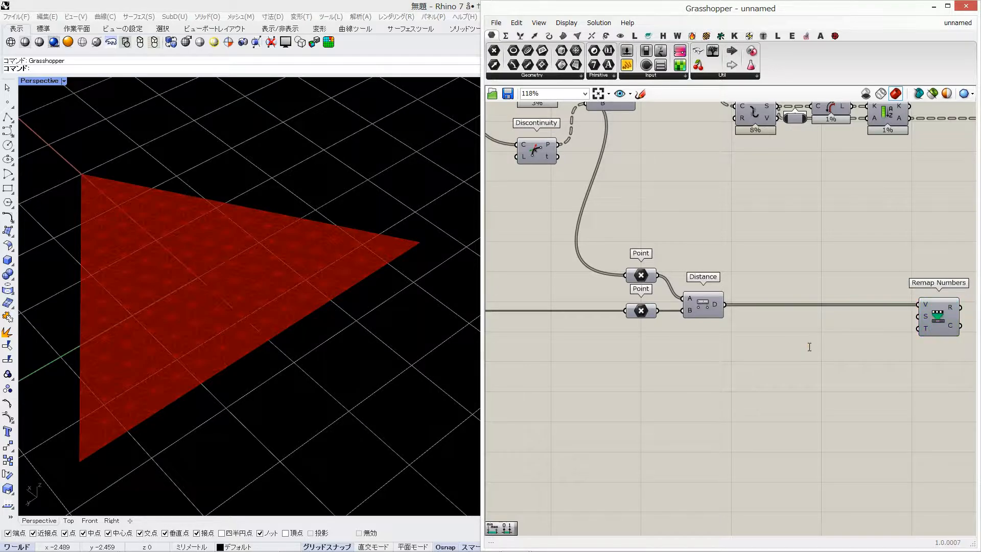
text(bounds)
key(Return)
drag(811, 346, 873, 331)
double_click(839, 307)
right_drag(859, 298, 753, 280)
right_drag(890, 305, 848, 305)
Add a Construct Domain component below Bounds and connect it as Remap Numbers' target domain
double_click(762, 363)
text(domain)
key(Up)
key(Up)
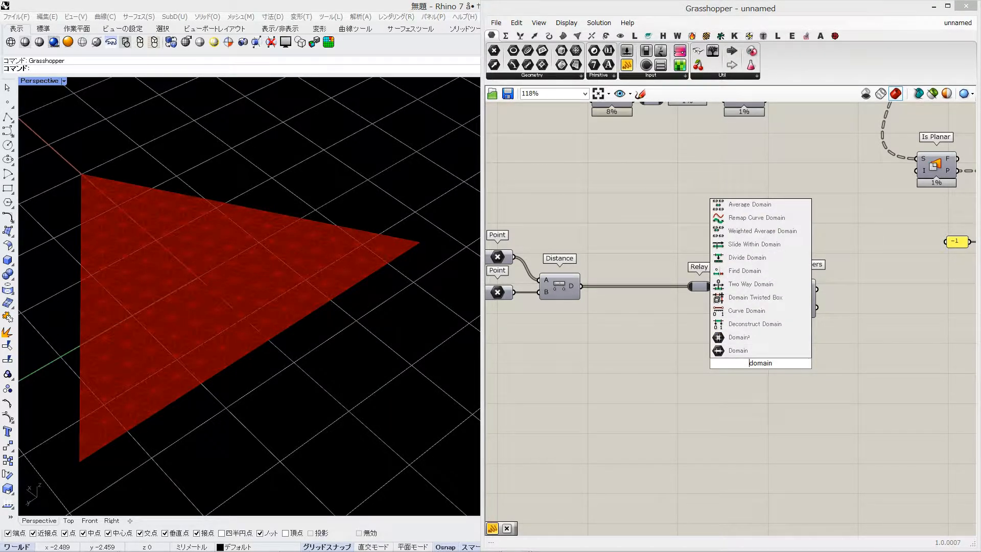
text(const)
key(Up)
key(Up)
key(Return)
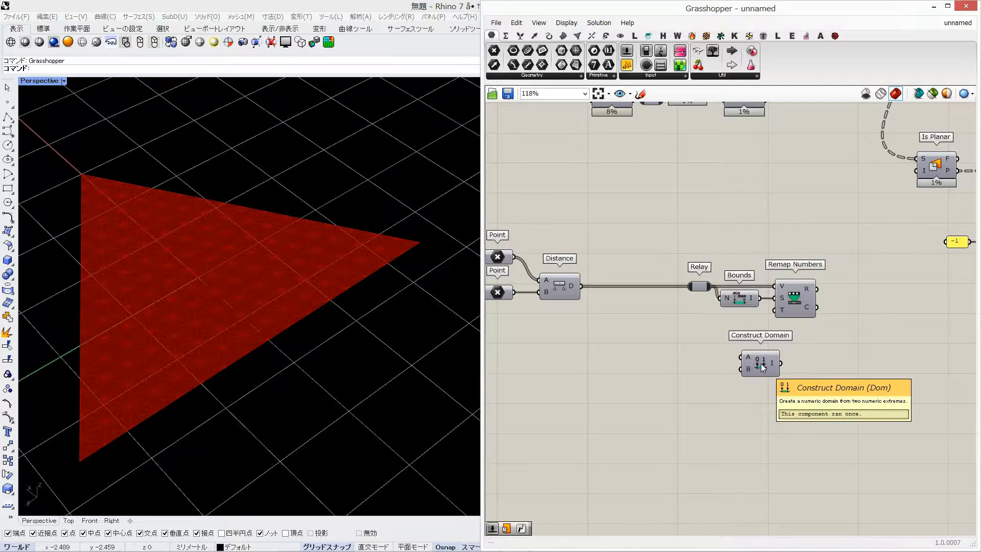
drag(762, 363, 722, 344)
Feed Construct Domain with two number sliders, 0 for the domain start and 360 for the domain end
double_click(655, 357)
text(0)
key(Return)
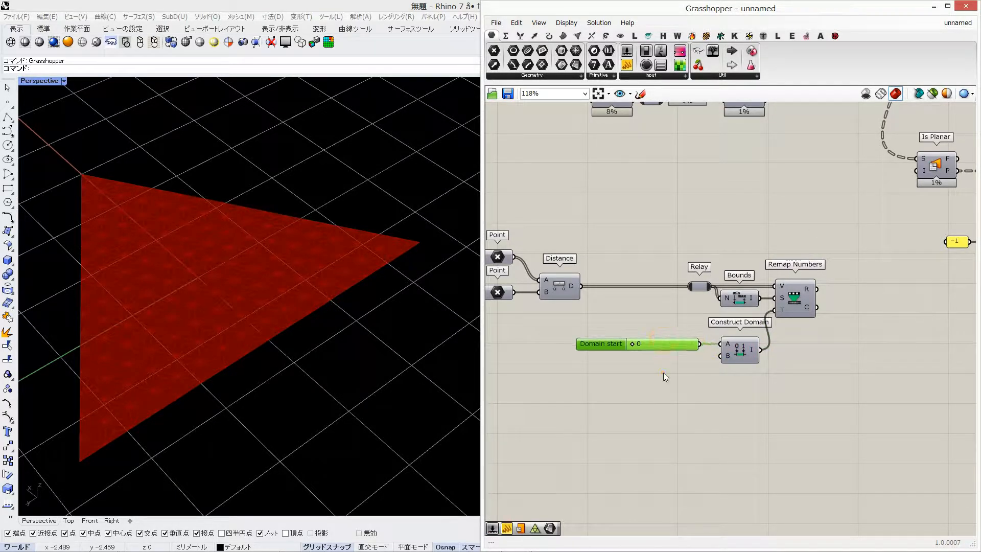
double_click(664, 373)
text(360)
key(Return)
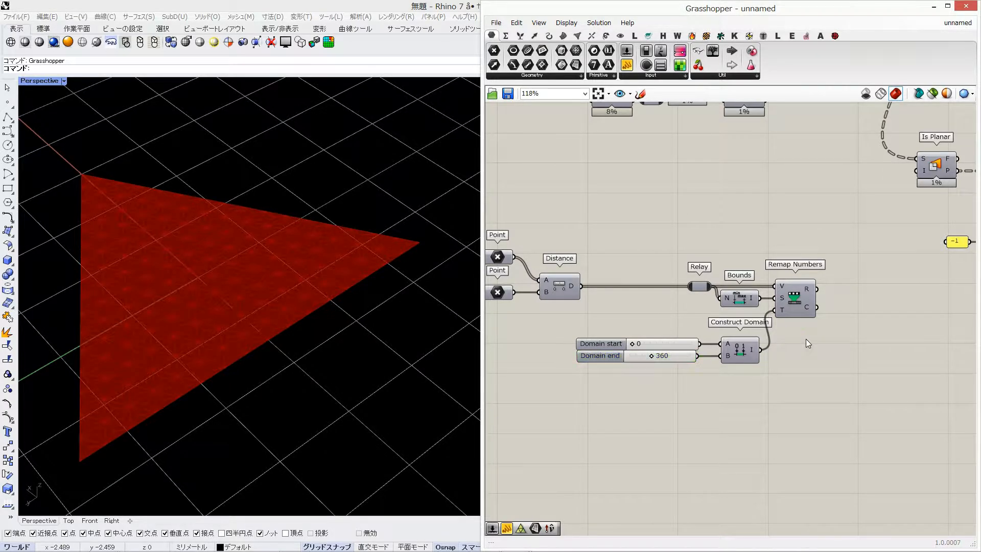
Add a Radians component after Remap Numbers and graft its output
right_drag(805, 338, 747, 339)
double_click(795, 292)
text(rad)
key(Return)
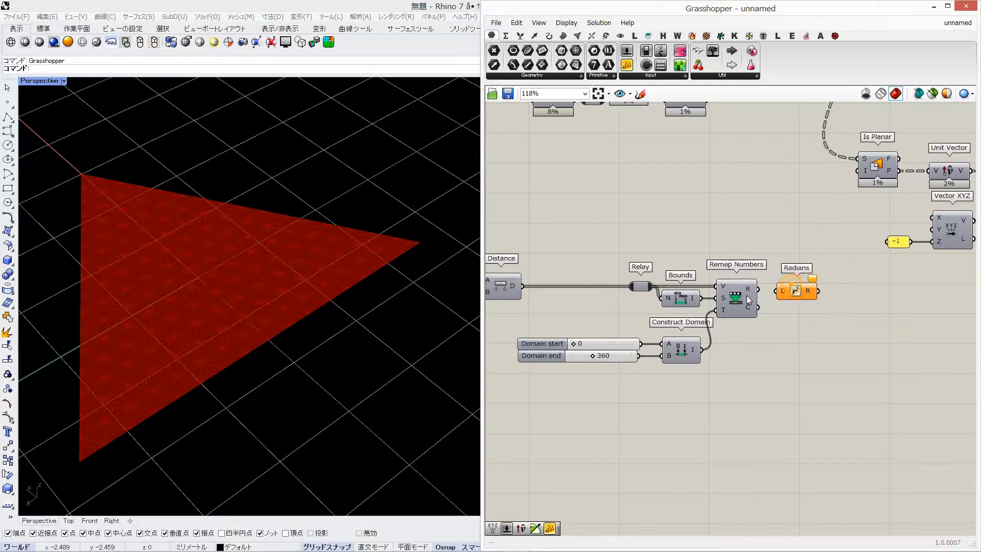
drag(807, 299, 812, 298)
right_click(814, 291)
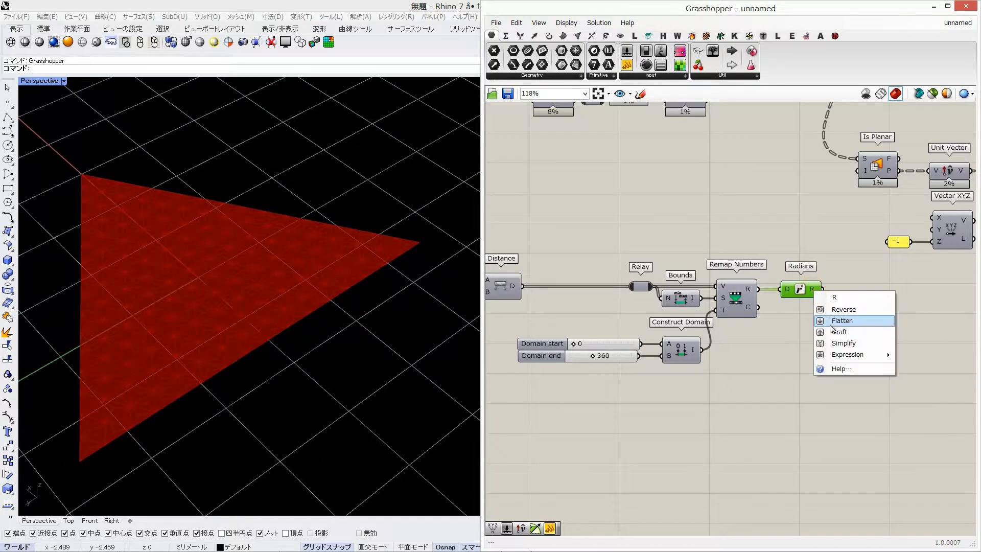
click(833, 332)
Add an Addition component with the grafted radians as A and a new second Radians component as B
double_click(865, 302)
text(add)
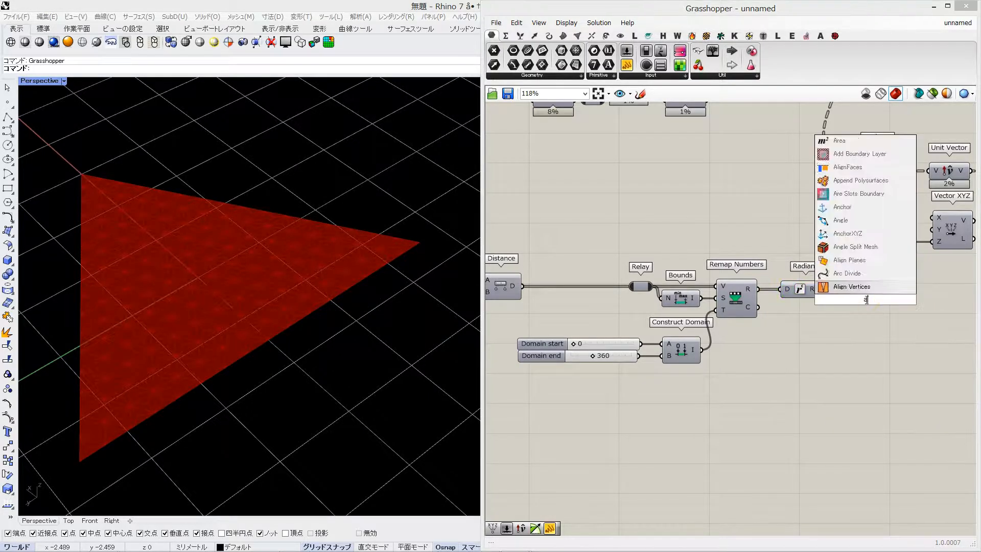
click(843, 274)
double_click(822, 351)
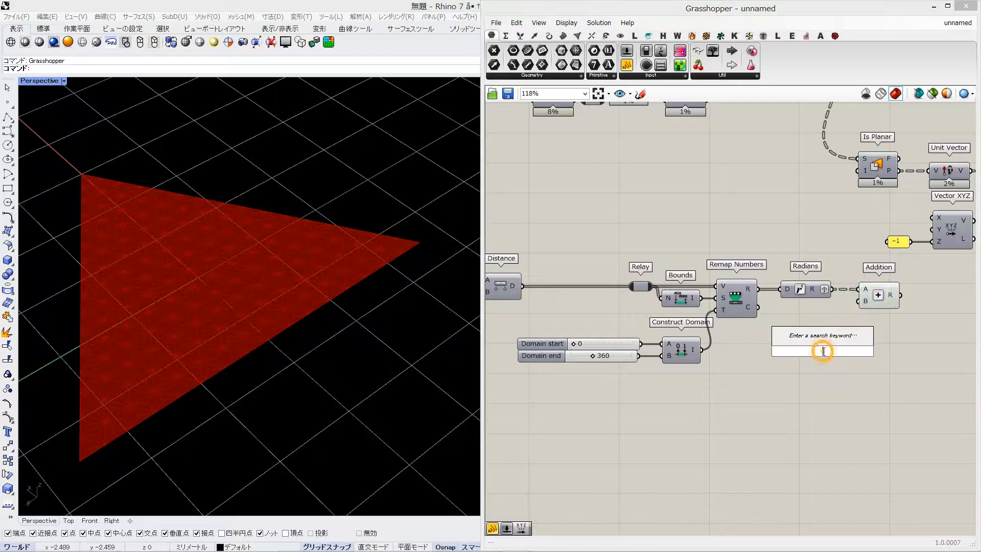
text(rad)
click(818, 338)
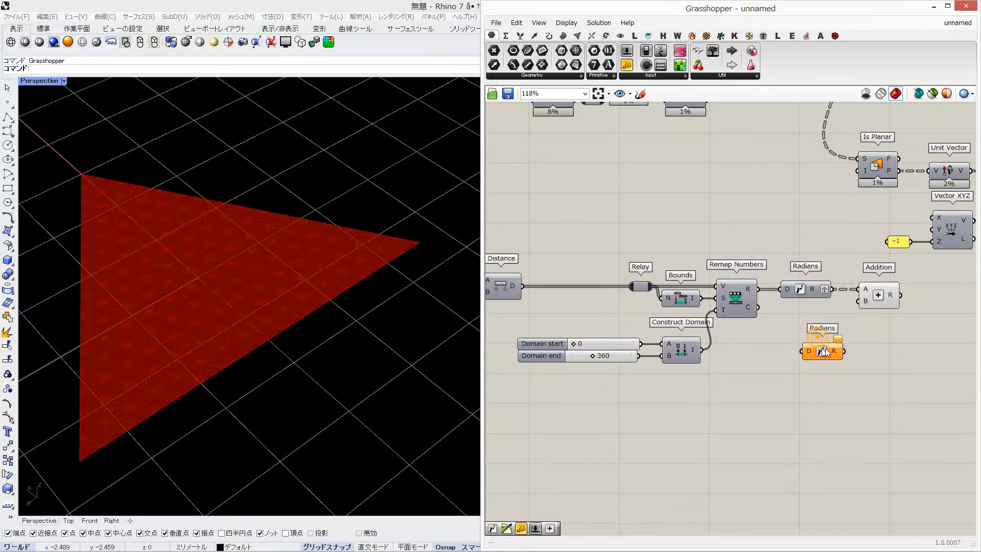
Add a number slider of 360 as the second Radians component's degrees input and set it to 0
double_click(761, 395)
text(3)
key(BackSpace)
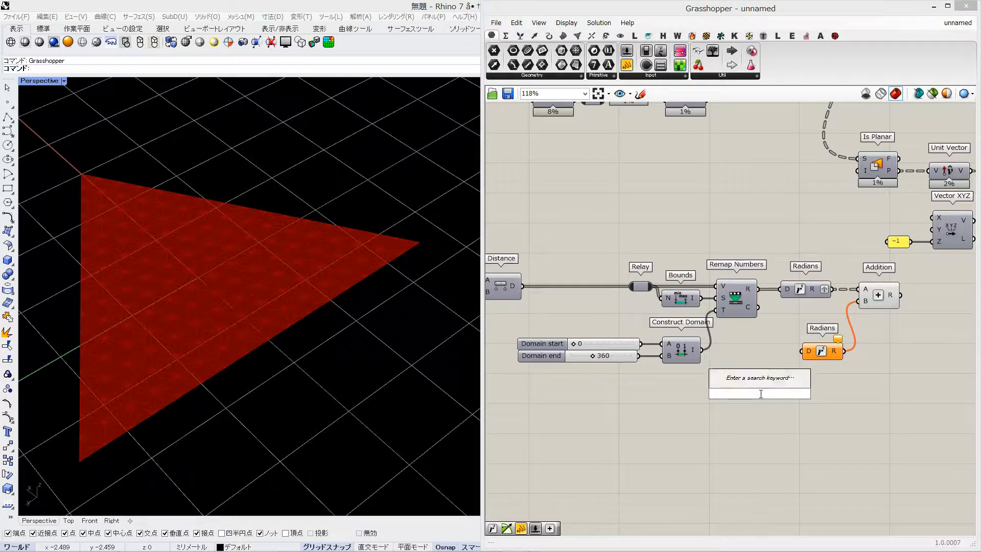
text(0.3)
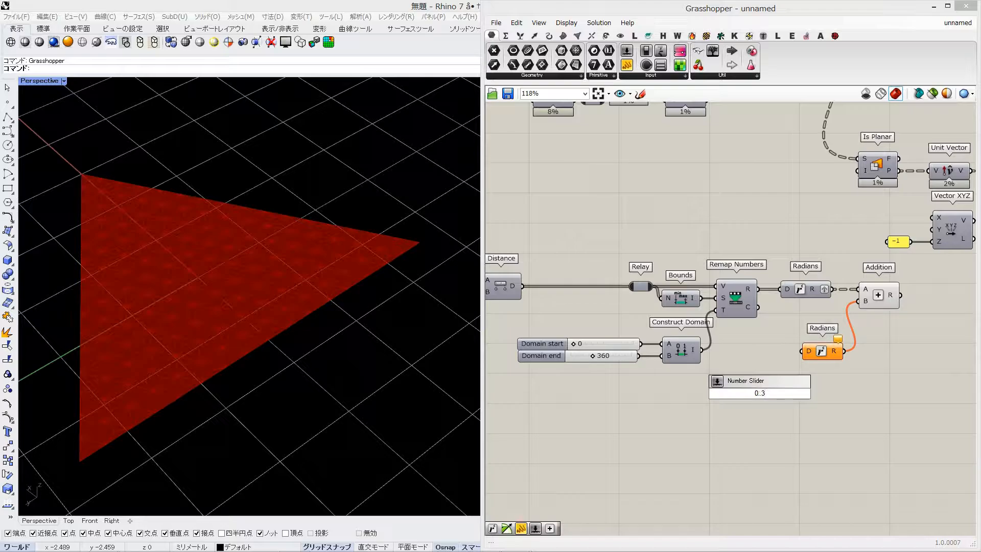
text(..360/)
key(BackSpace)
key(BackSpace)
key(BackSpace)
key(BackSpace)
key(BackSpace)
key(BackSpace)
key(Return)
text(360)
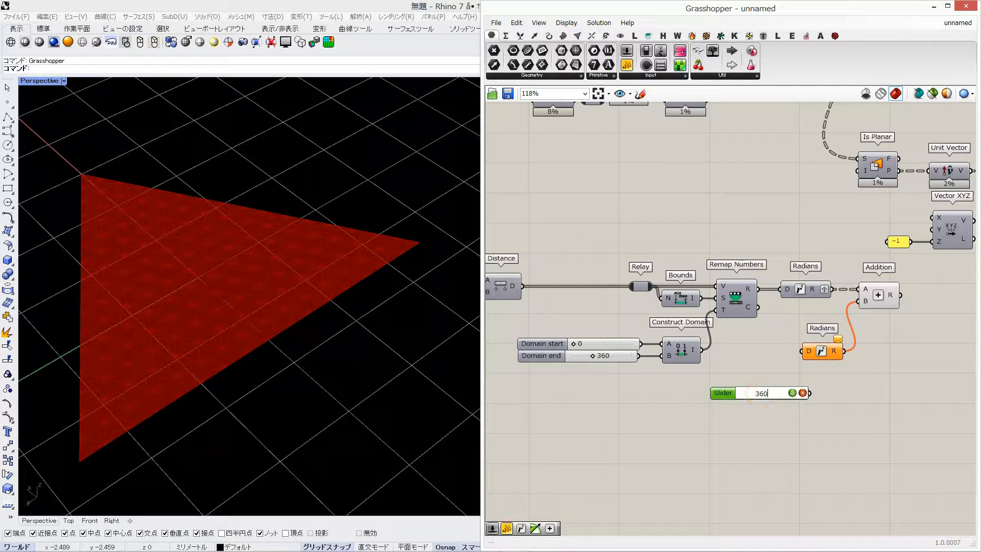
drag(808, 352, 803, 352)
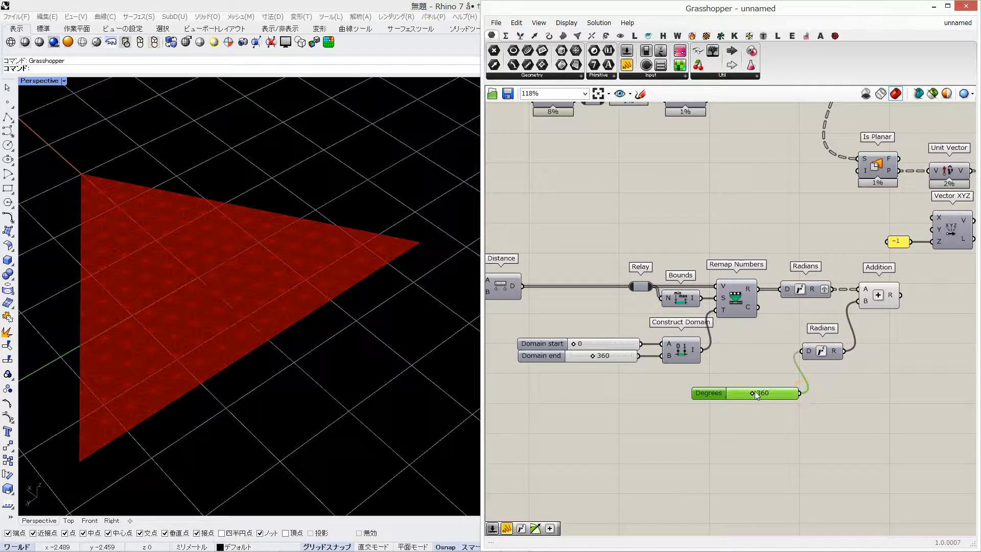
Add a Cosine component and feed it with the Addition result
right_drag(879, 345, 675, 344)
double_click(771, 318)
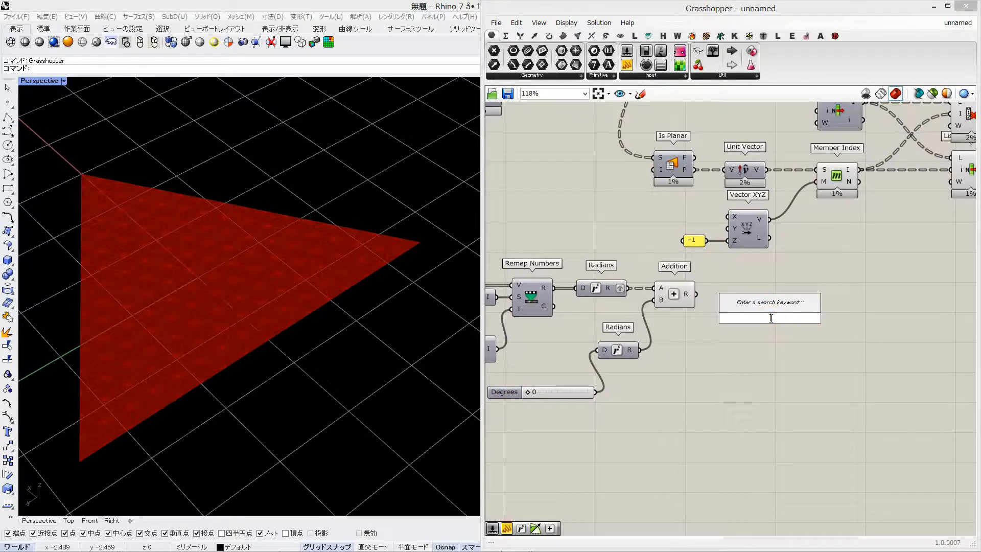
text(cos)
key(Return)
drag(696, 294, 741, 301)
Examine the Cosine output values in a temporary panel and delete the panel
double_click(806, 311)
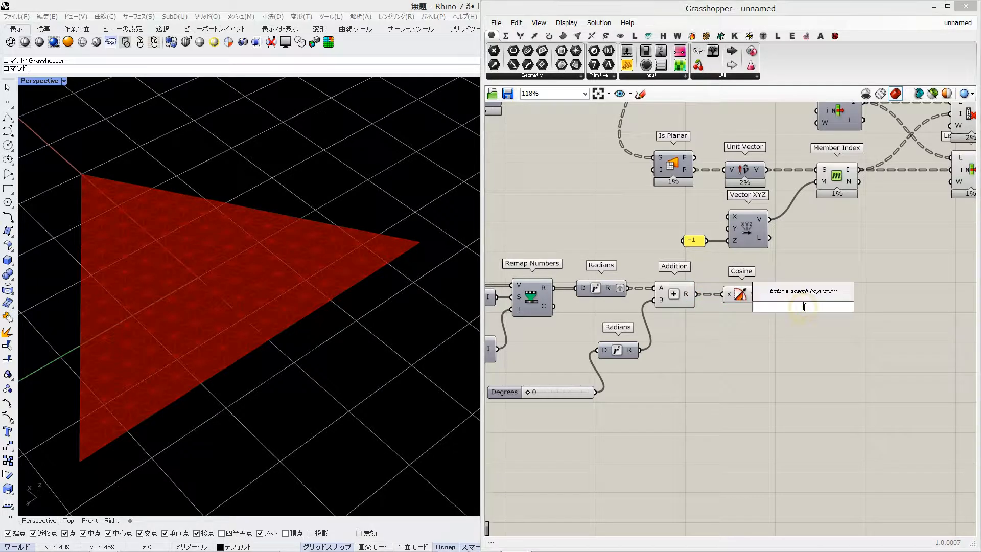
text(panel)
key(Return)
drag(831, 311, 833, 309)
drag(919, 288, 889, 313)
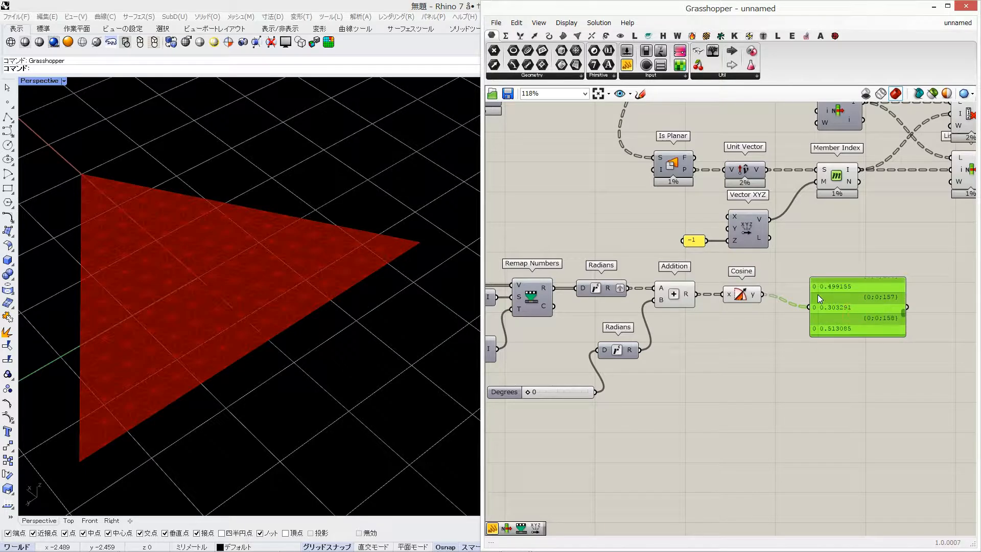
key(Delete)
Add a Maximum component and connect the Cosine output to its A input
double_click(800, 287)
text(max)
key(Return)
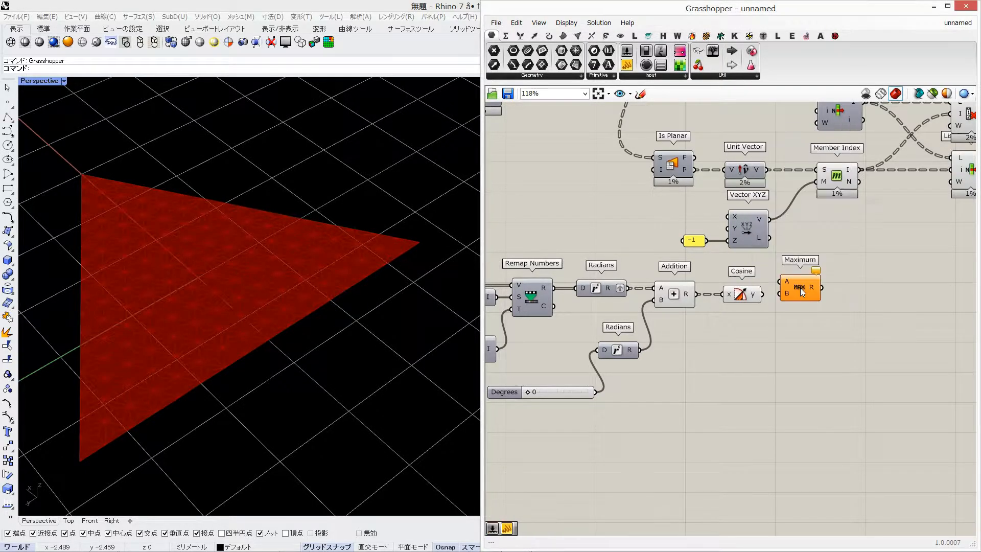
drag(802, 289, 902, 301)
right_drag(900, 293, 784, 283)
Add a panel containing 0 and connect it to Maximum's B input
scroll(725, 280, down, 3)
double_click(760, 305)
scroll(754, 301, up, 1)
double_click(753, 302)
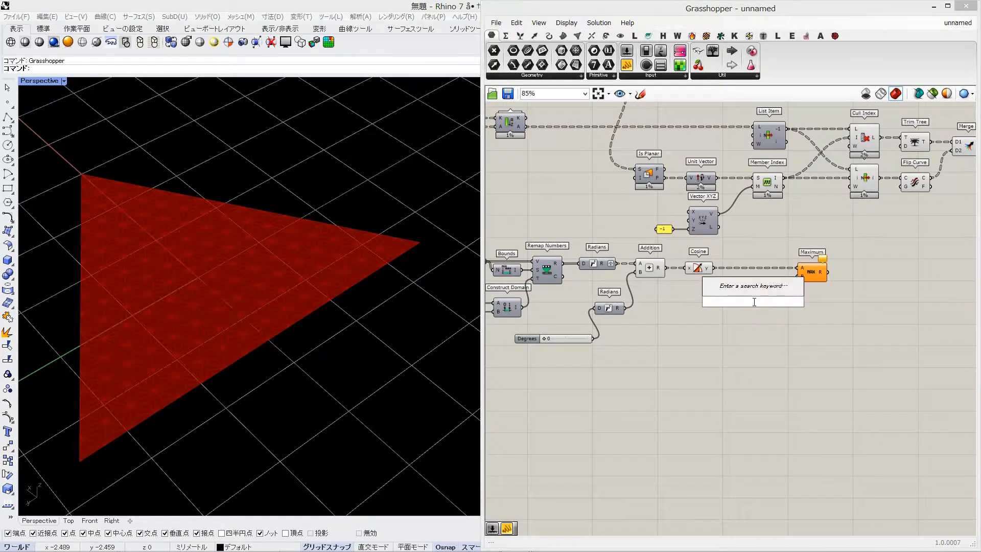
text(0)
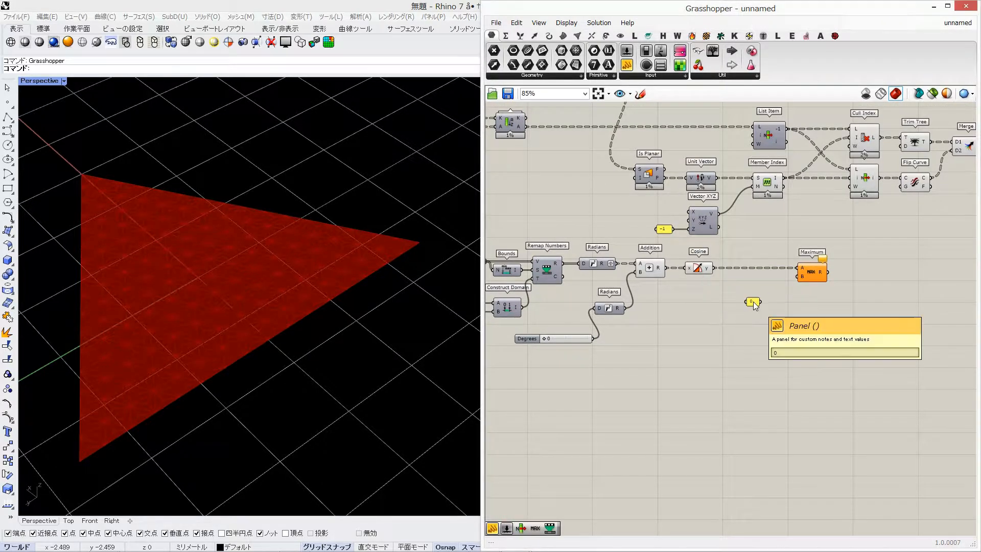
key(Return)
scroll(792, 287, up, 2)
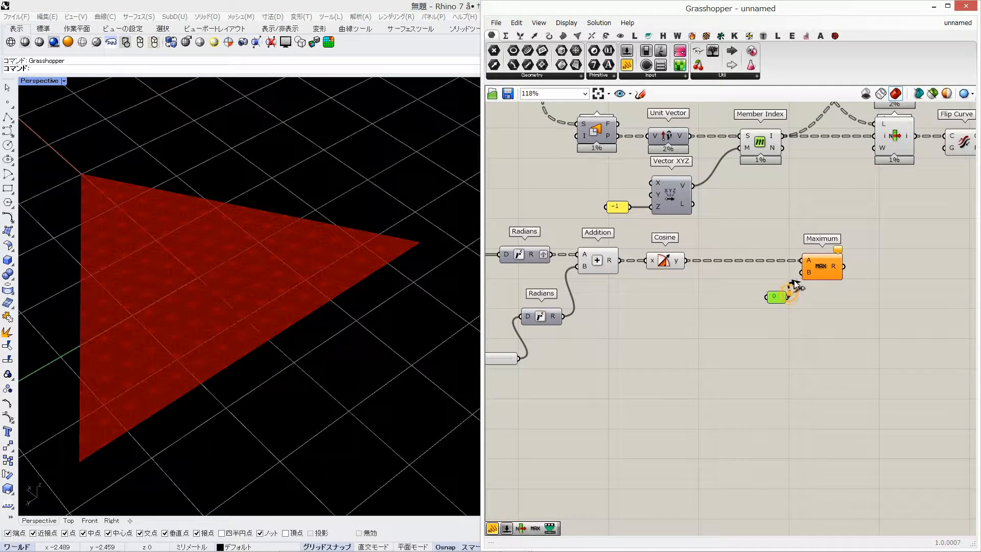
Examine the Maximum output values in an enlarged temporary panel and delete the panel
click(917, 264)
drag(867, 270, 868, 269)
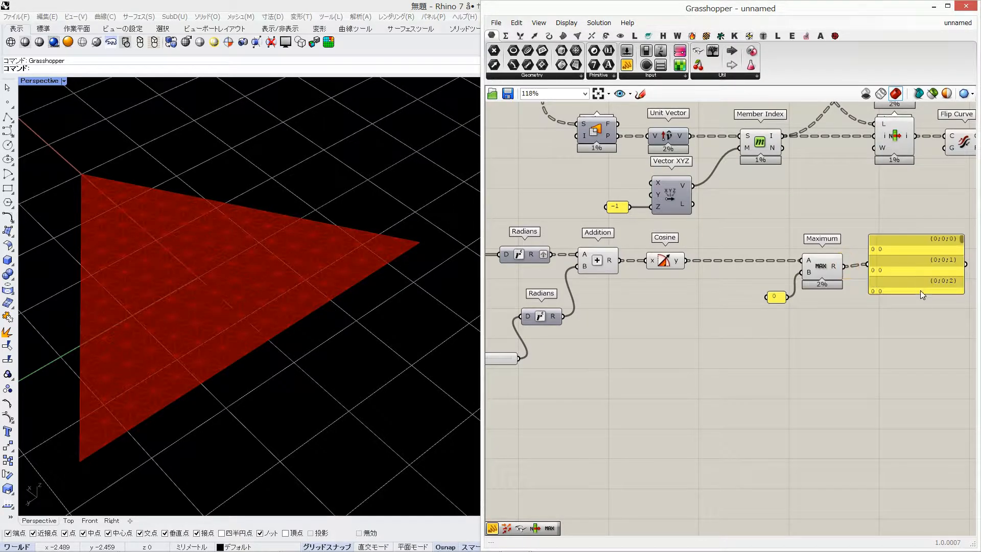
drag(921, 293, 937, 471)
drag(962, 245, 965, 392)
click(885, 301)
key(Delete)
Add a Multiplication component and connect the Maximum result to its A input
right_drag(882, 278, 766, 268)
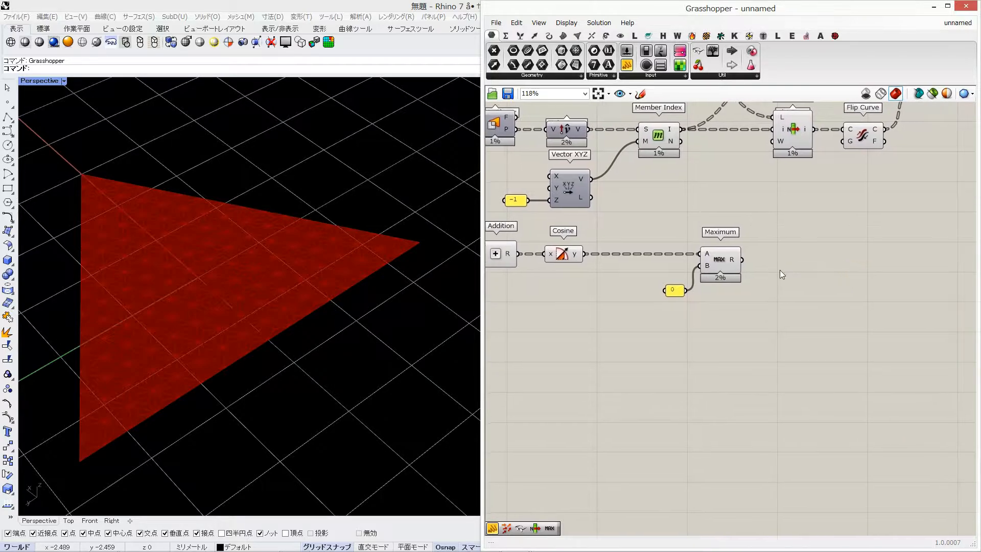
double_click(780, 270)
text(*)
key(Return)
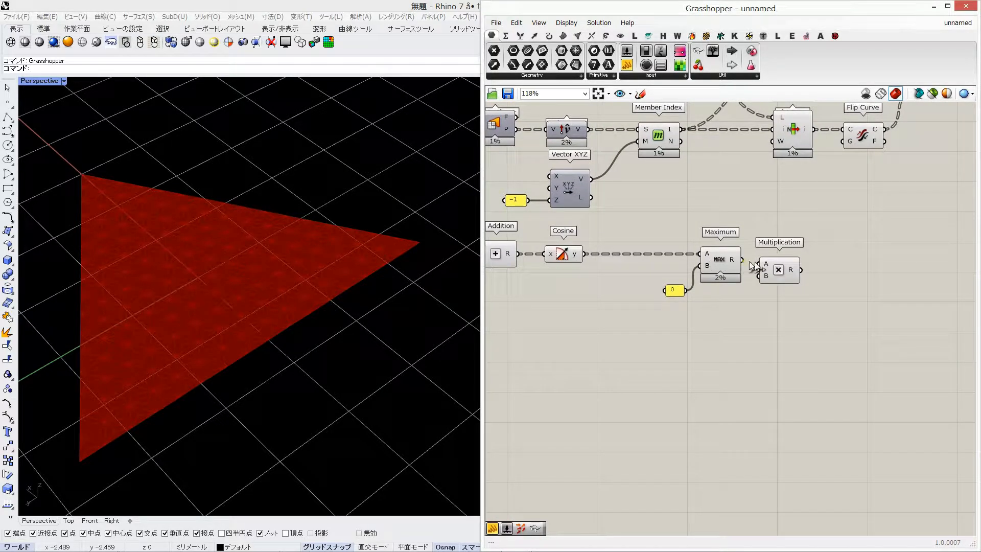
drag(749, 262, 760, 264)
drag(778, 271, 853, 265)
Add a number slider of 90 and connect it to Multiplication's B input
double_click(730, 344)
text(90)
key(Return)
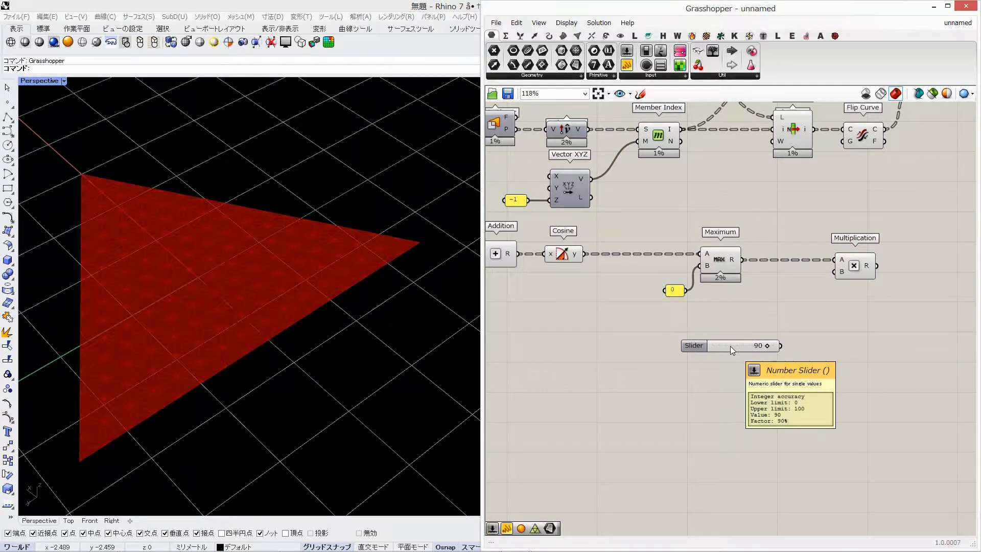
drag(782, 346, 834, 272)
drag(722, 350, 756, 326)
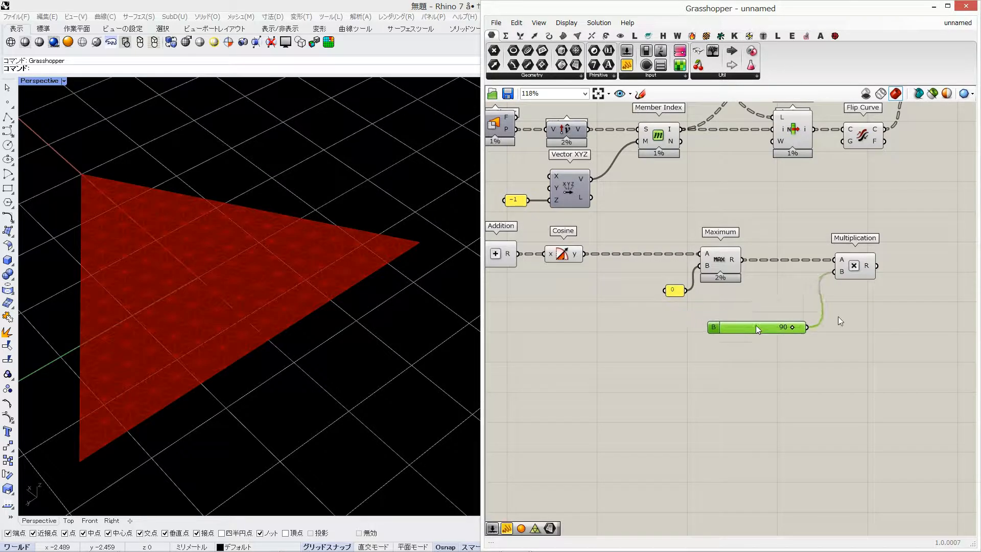
Add a Radians component and feed it with the Multiplication result
right_drag(918, 314, 783, 307)
double_click(783, 308)
text(rad)
click(777, 293)
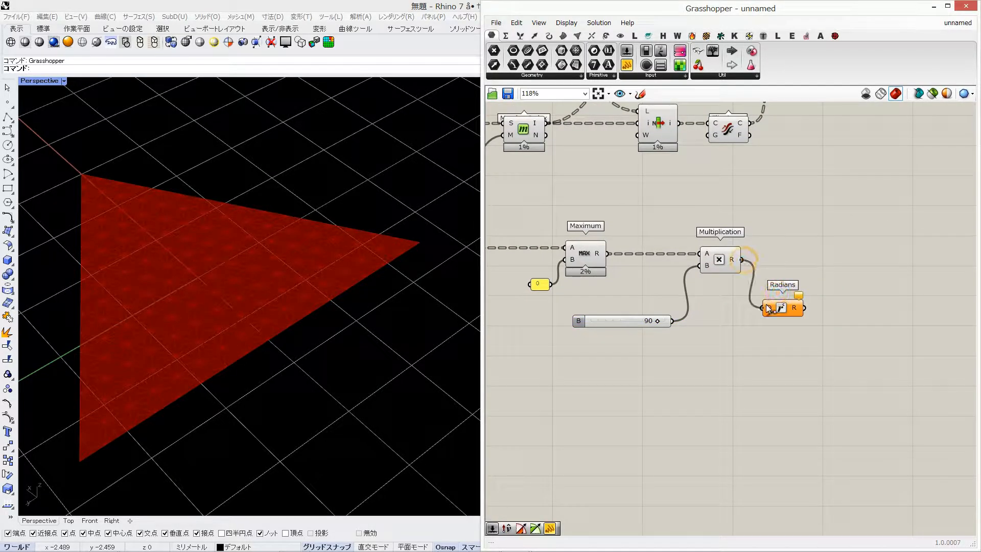
drag(767, 305, 768, 306)
Examine the Multiplication output list in an enlarged temporary panel and delete the panel
double_click(770, 289)
text(//)
key(Return)
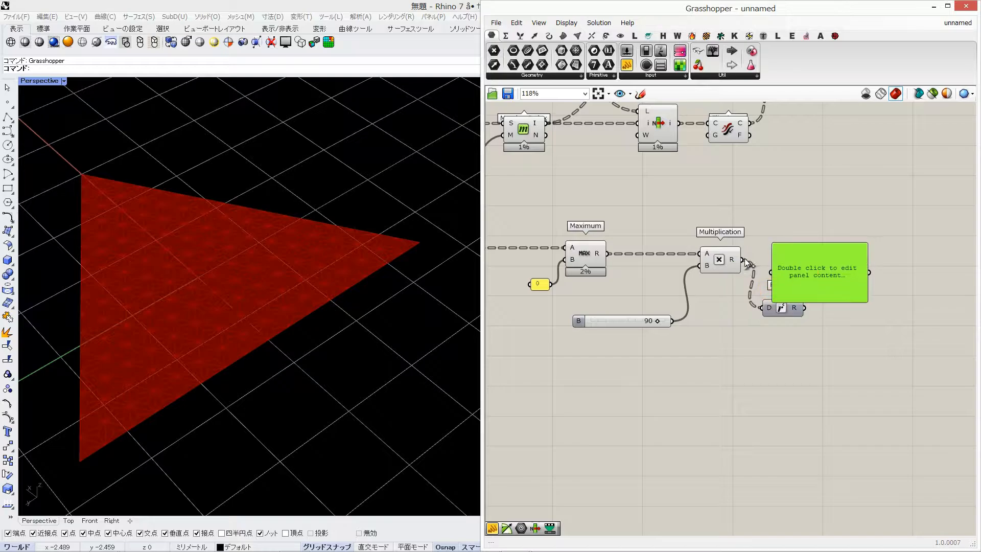
drag(866, 276, 854, 501)
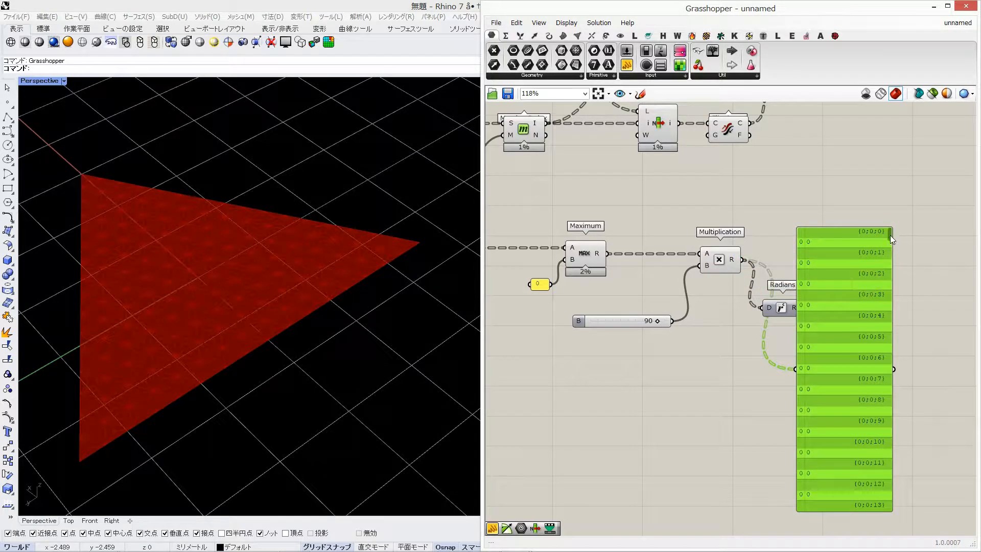
drag(890, 236, 886, 504)
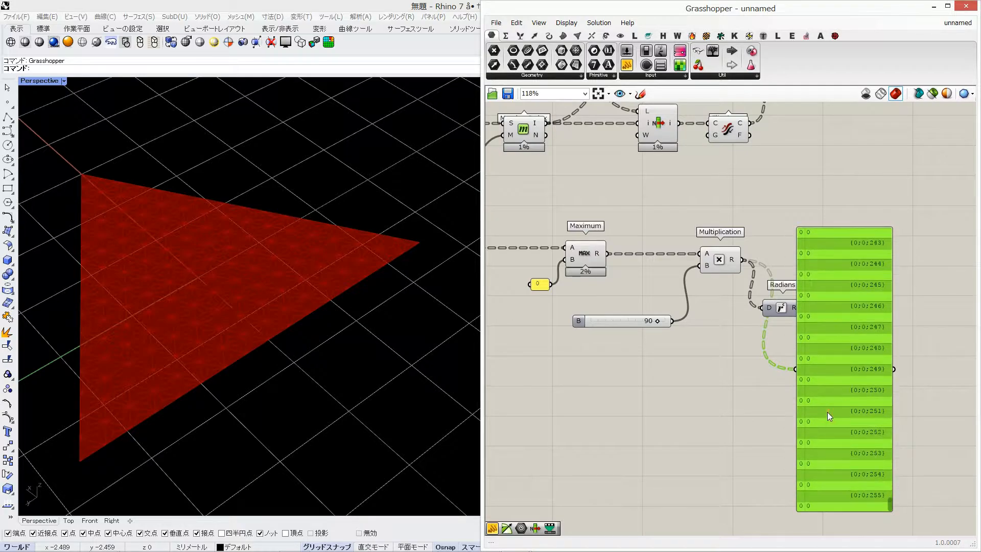
key(Delete)
Align the last Radians component with Multiplication and add a Repeat Data component fed by its output
click(785, 306)
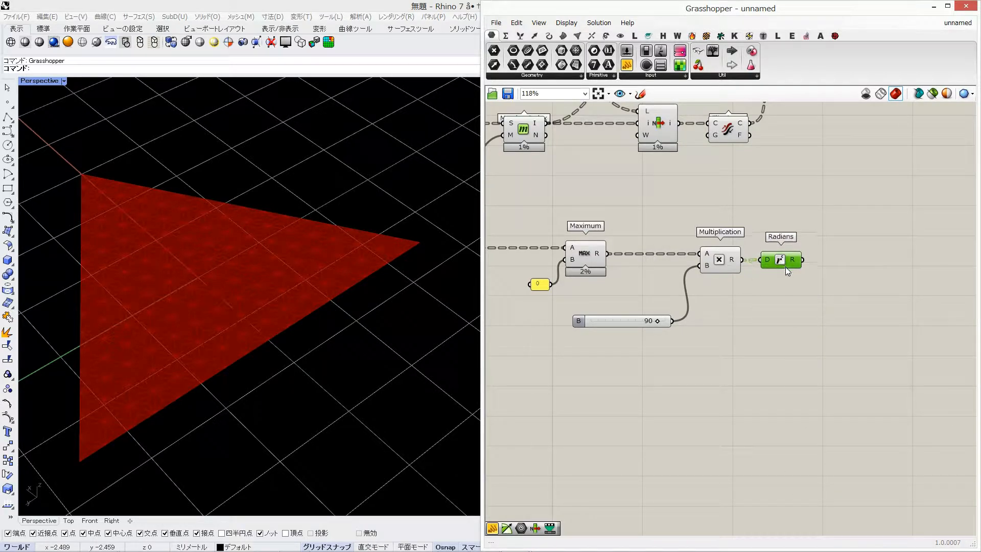
double_click(822, 311)
text(repead)
key(Return)
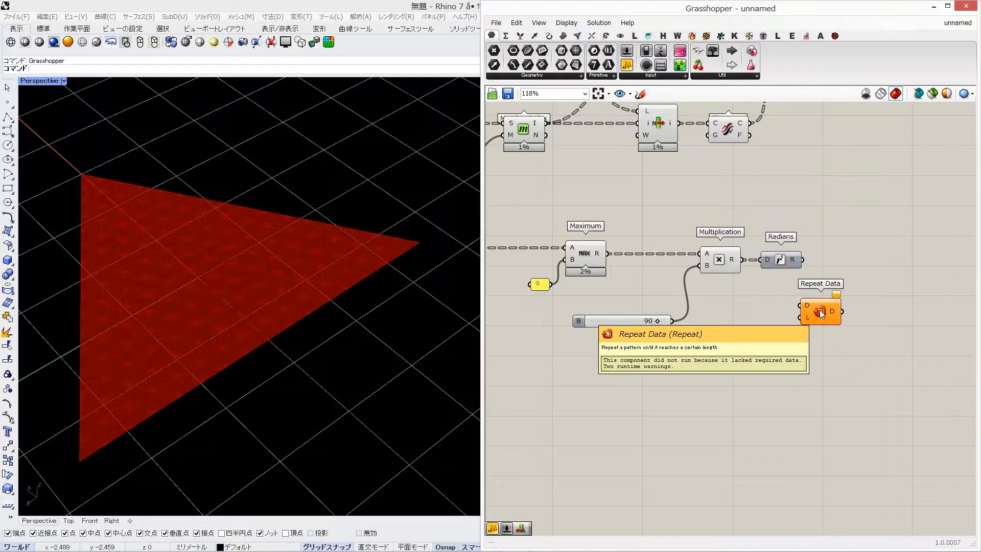
Add a panel containing 3 and connect it as Repeat Data's length
double_click(816, 311)
text(3)
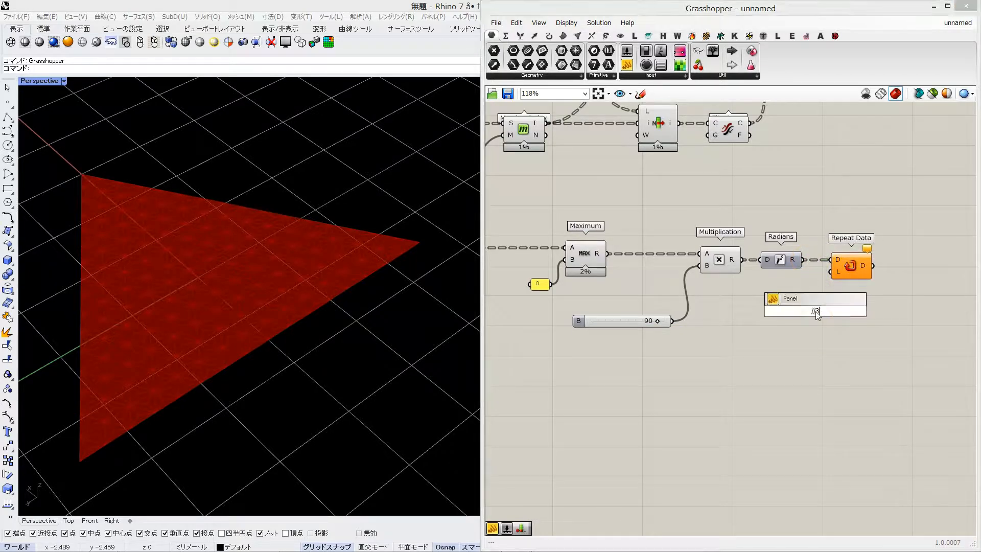
key(Return)
drag(806, 308, 831, 271)
Examine the Repeat Data output in an enlarged panel, disconnect the panel and move it aside
right_drag(869, 298, 757, 299)
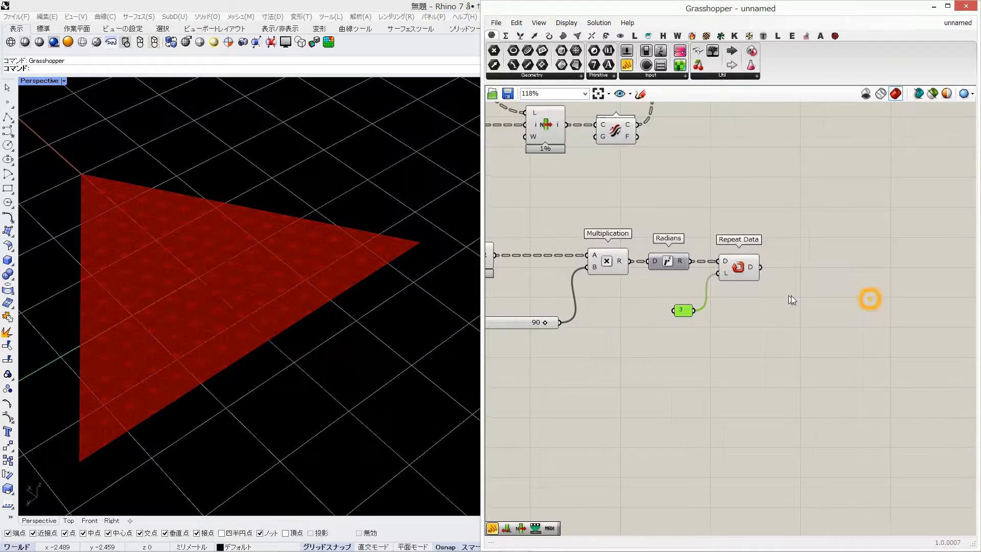
double_click(791, 295)
click(492, 528)
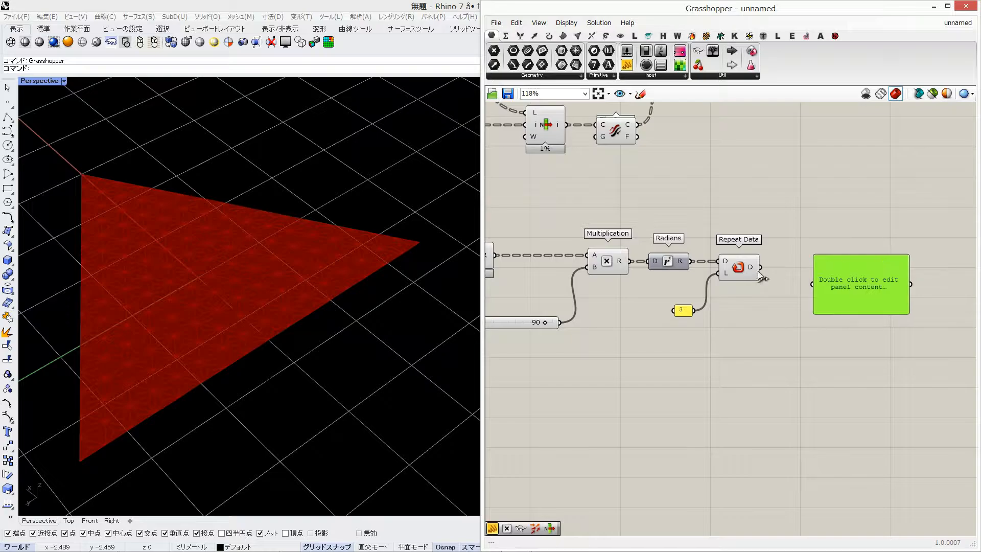
drag(854, 314, 855, 472)
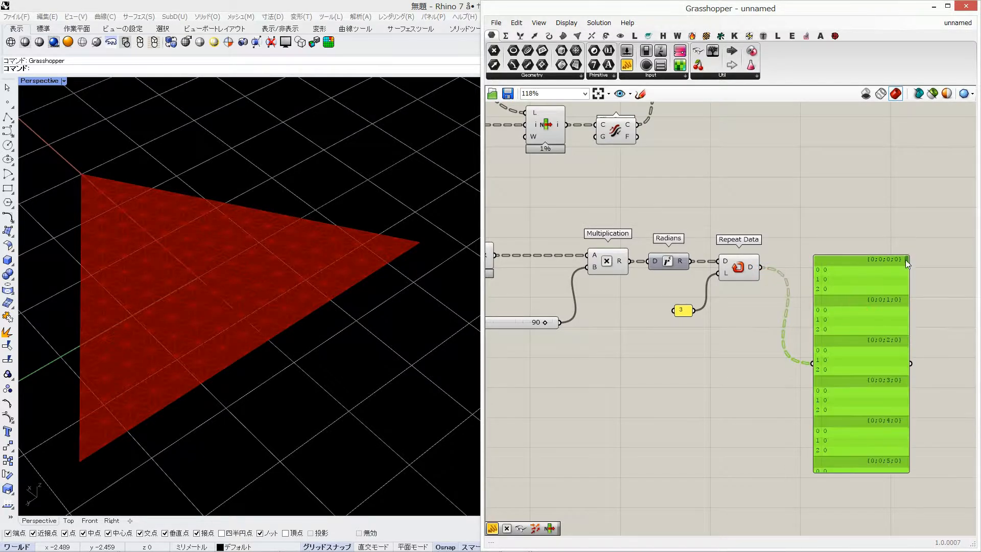
drag(906, 260, 908, 438)
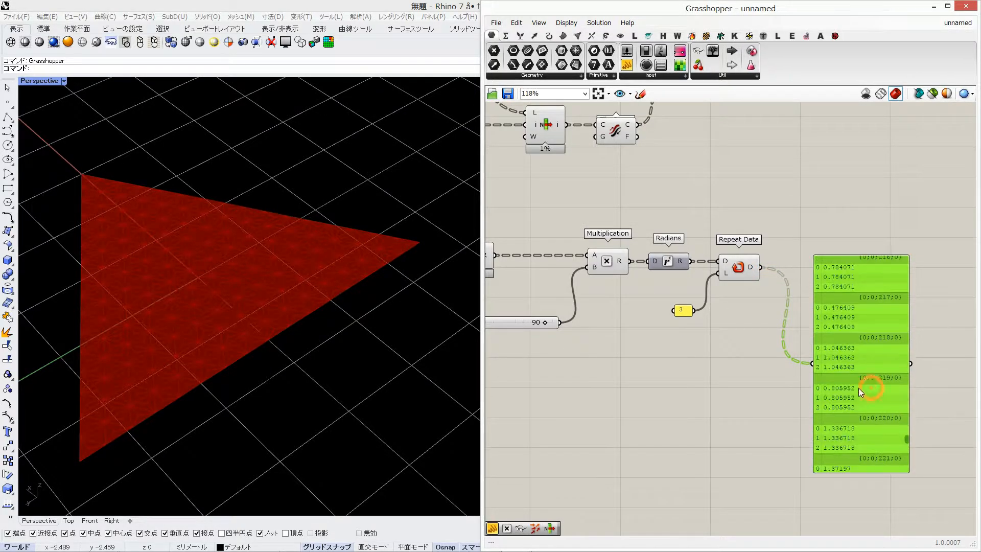
drag(860, 386, 867, 406)
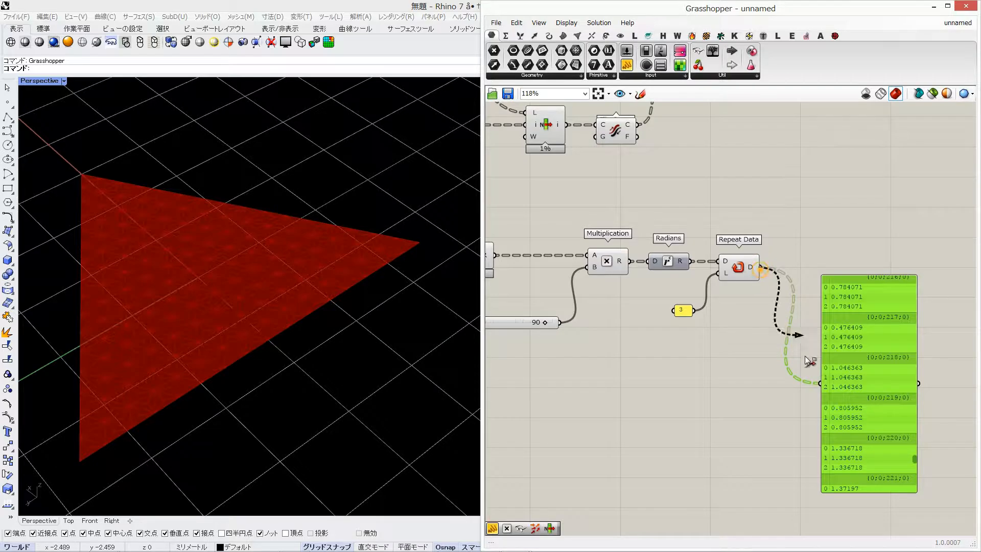
ctrl+drag(806, 356, 821, 384)
drag(881, 326, 913, 462)
Add a Graft Tree component with a flattened input and feed it with the Repeat Data output
double_click(828, 305)
text(graft)
key(Return)
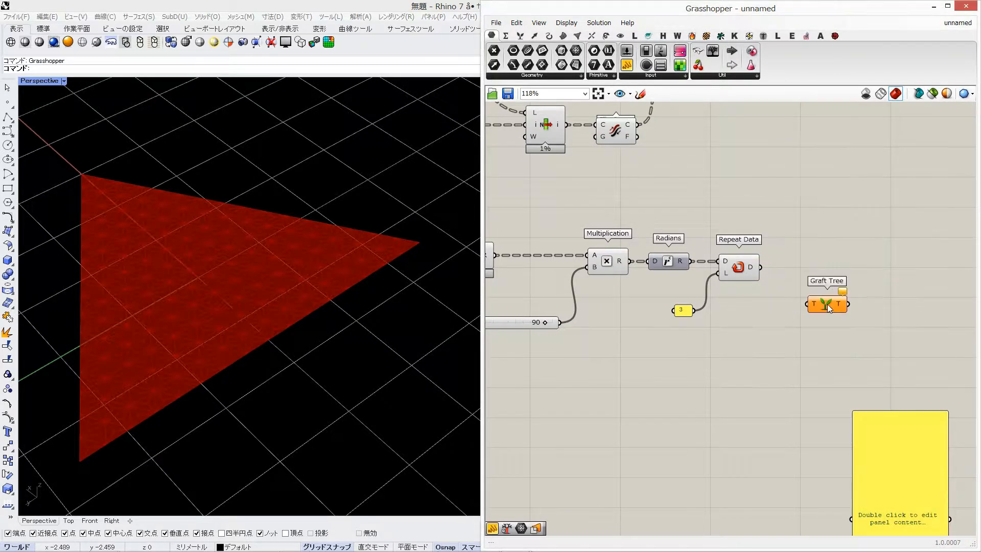
right_click(814, 303)
click(849, 381)
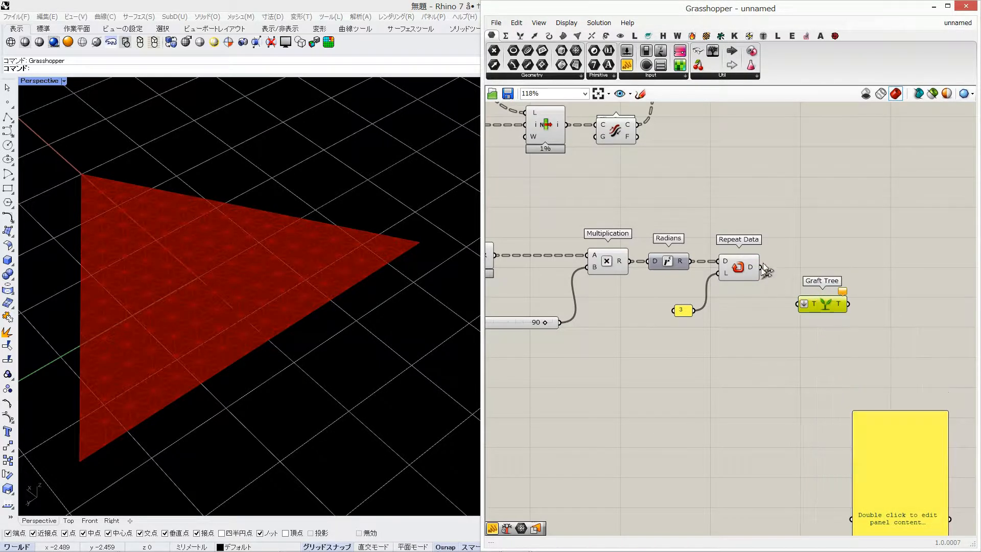
Examine the Graft Tree output structure in the spare panel and disconnect the panel
drag(900, 431, 894, 311)
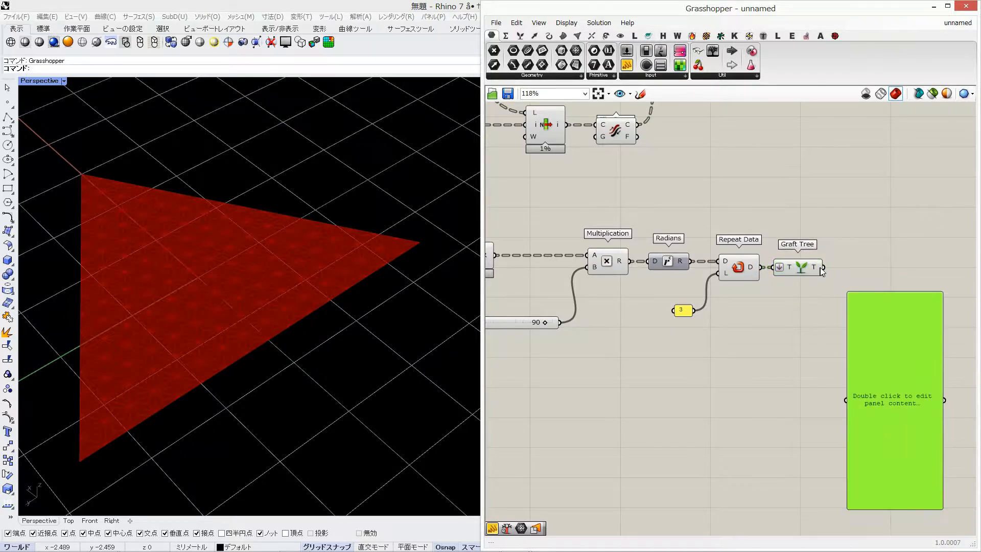
drag(837, 390, 844, 402)
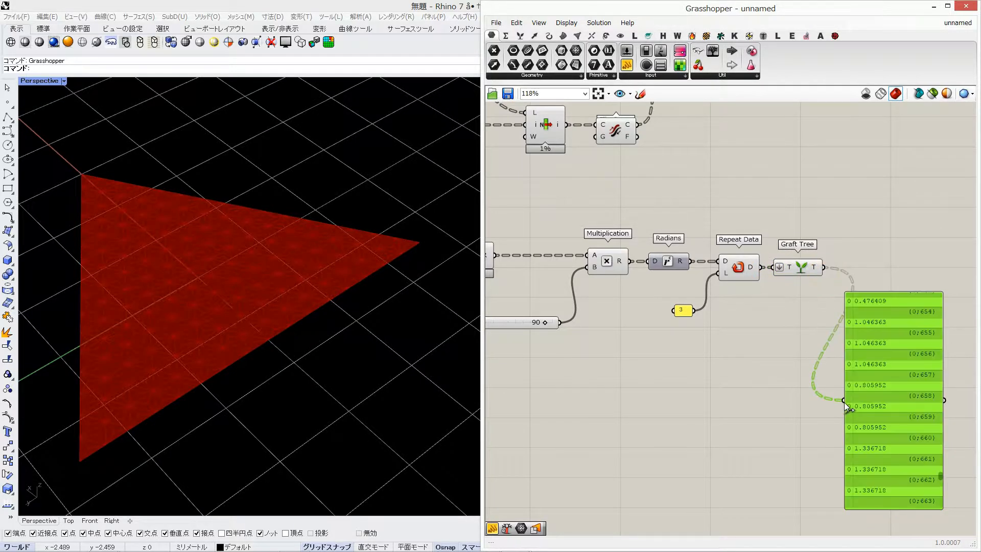
scroll(891, 399, up, 3)
scroll(888, 394, down, 4)
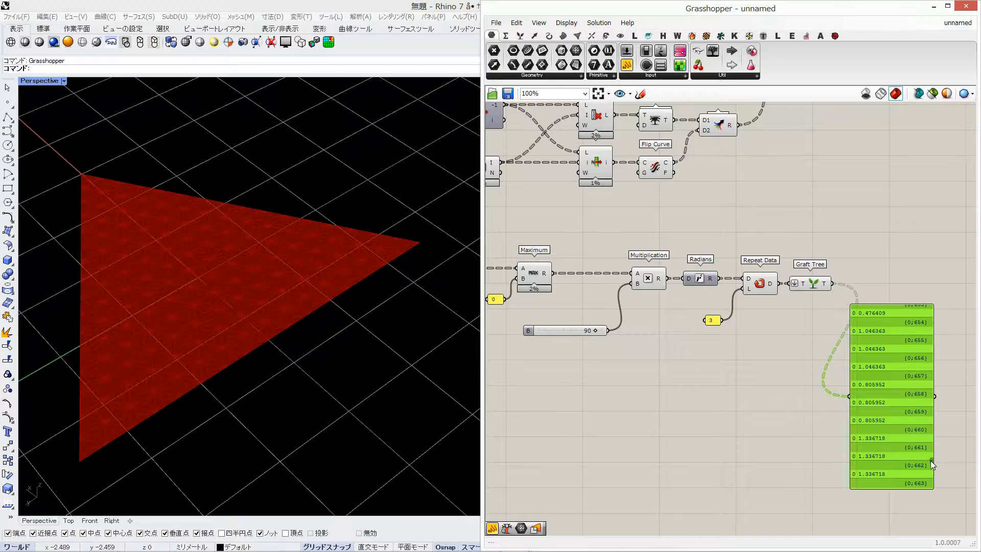
drag(931, 461, 932, 348)
ctrl+drag(859, 387, 850, 395)
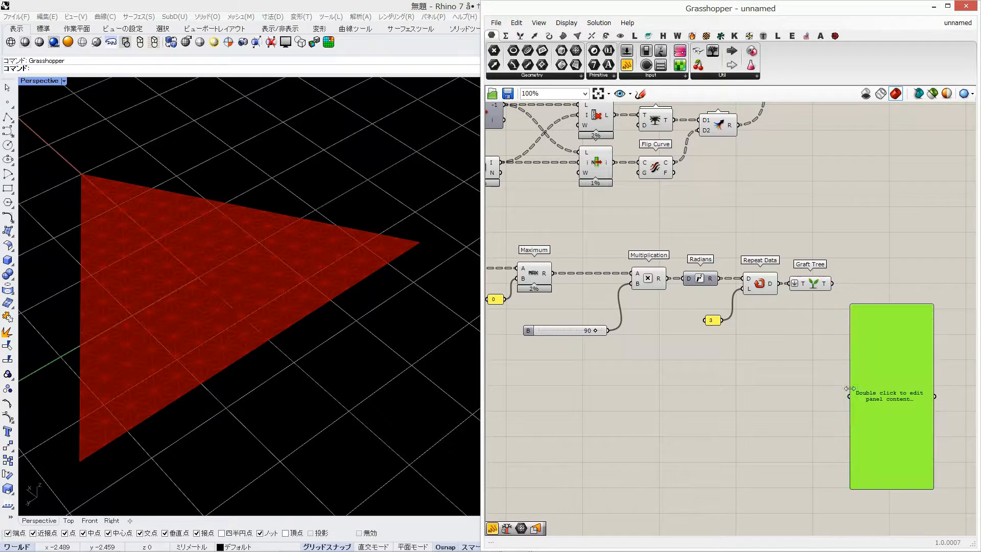
Feed Rotate Axis's angle input from the Graft Tree output and remove the old Degrees slider with its Radians component
scroll(746, 306, down, 2)
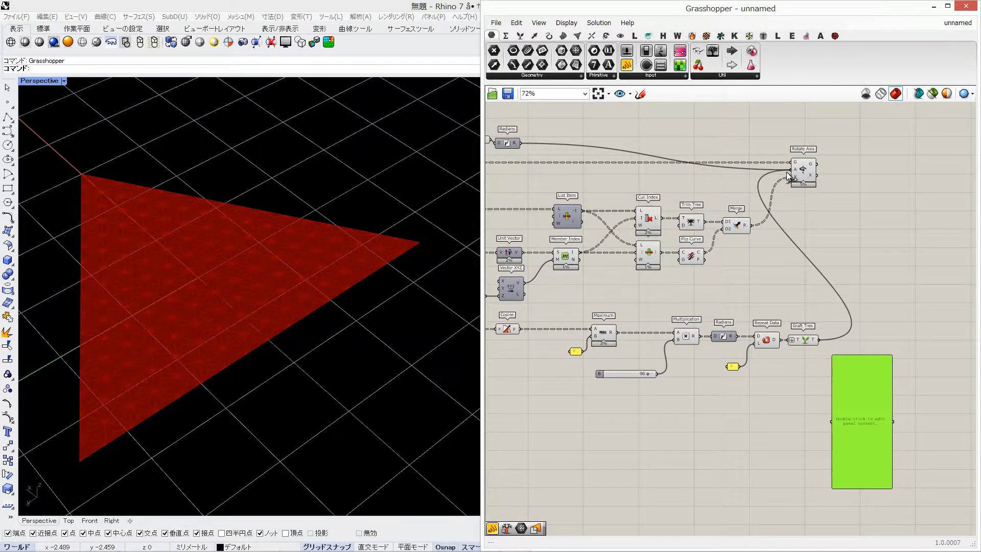
drag(787, 172, 844, 169)
right_drag(797, 160, 954, 159)
drag(688, 125, 606, 157)
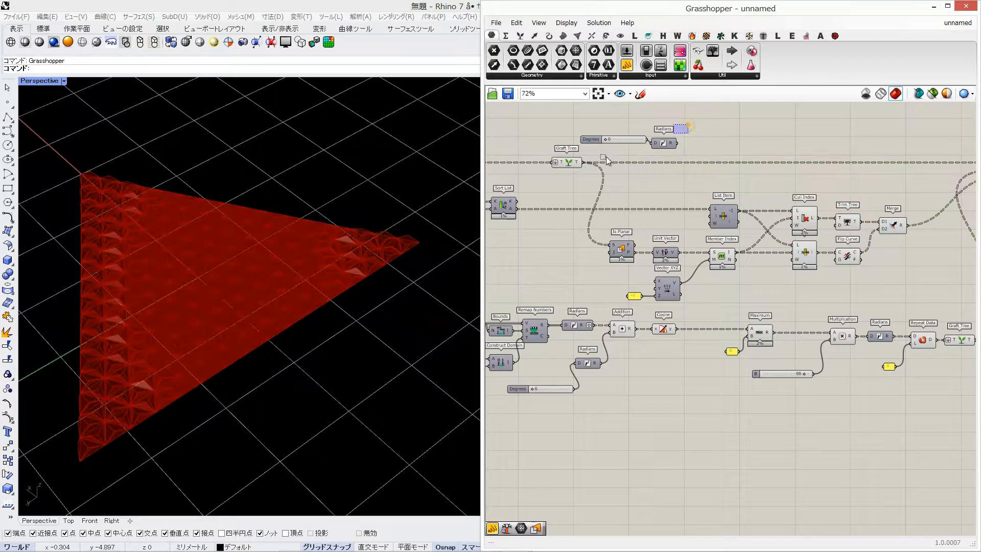
Try 78 on the Multiplication's B slider and restore it to 90
scroll(646, 344, up, 2)
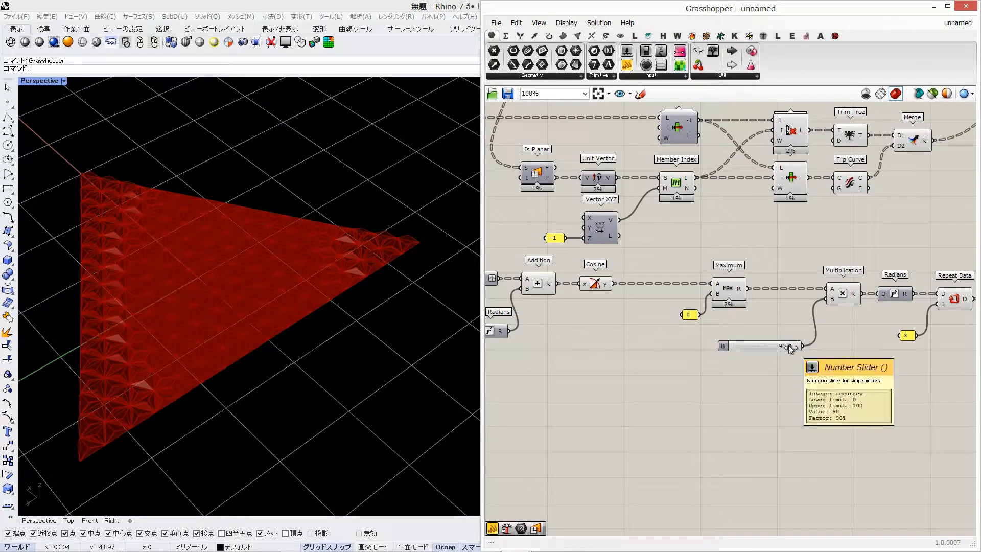
drag(789, 345, 777, 346)
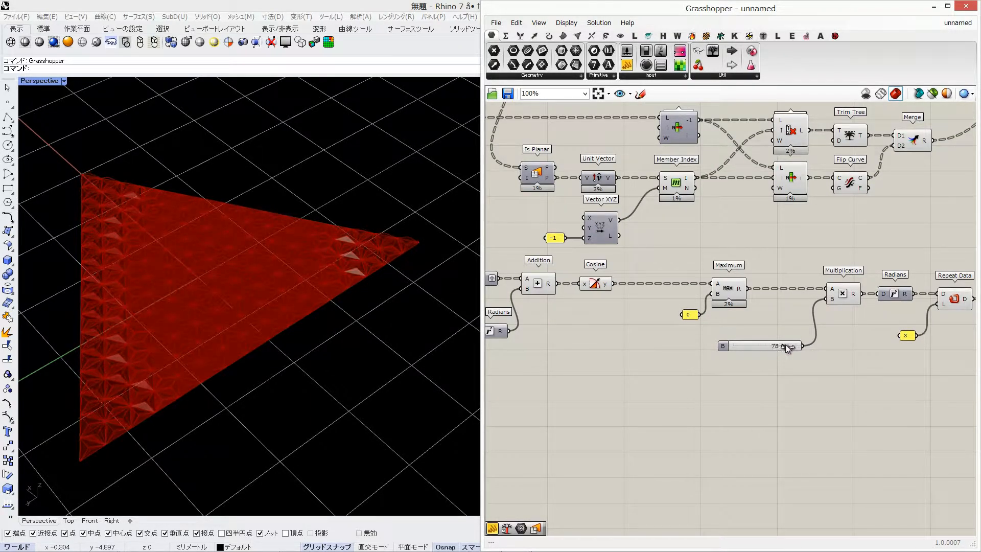
key(Return)
Preview the folding wave by sweeping the Degrees slider through values such as 518 and 280, and widen the Rhino viewport
right_drag(598, 311, 806, 287)
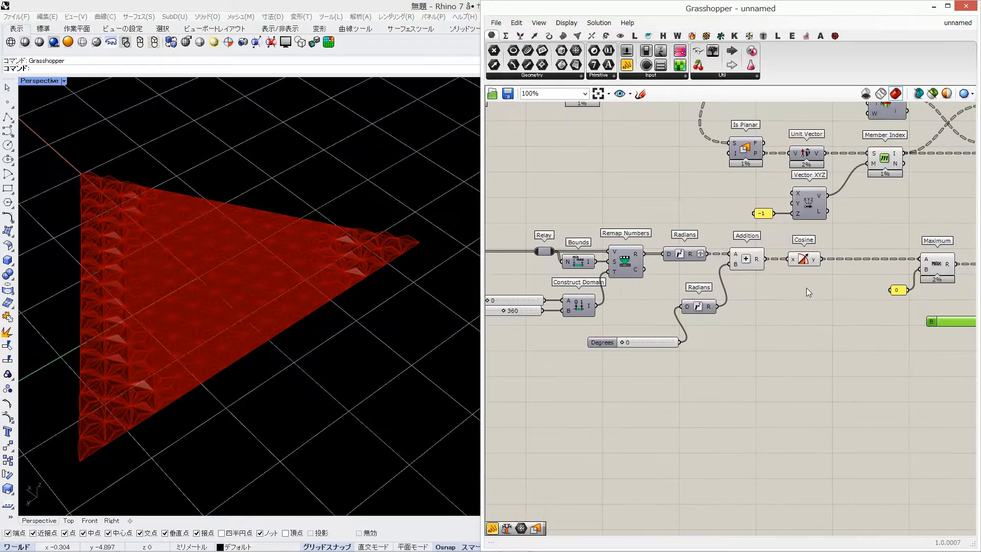
right_drag(645, 301, 702, 293)
drag(680, 336, 704, 334)
right_drag(204, 322, 227, 213)
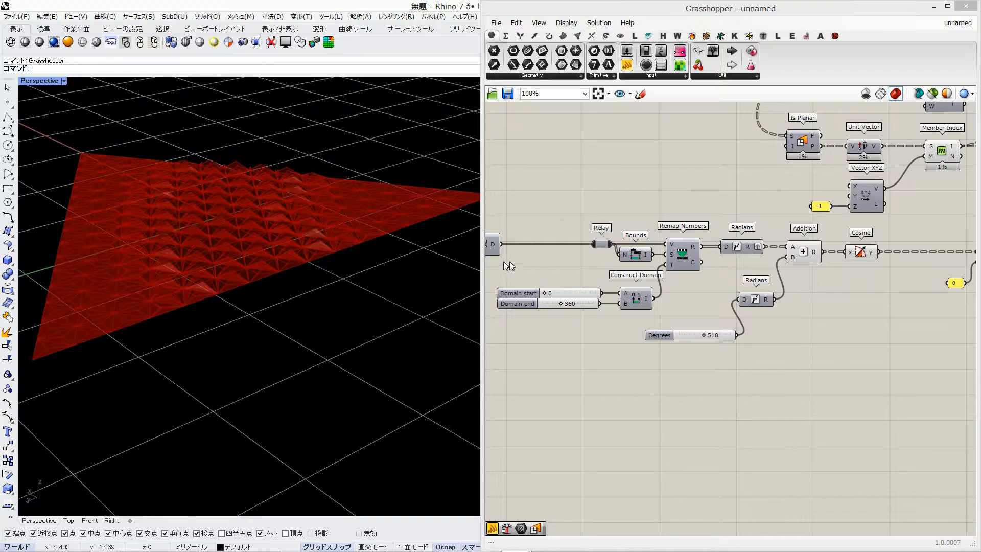
drag(485, 264, 507, 264)
mouse_move(733, 335)
mouse_down()
mouse_move(747, 335)
mouse_move(714, 335)
mouse_up()
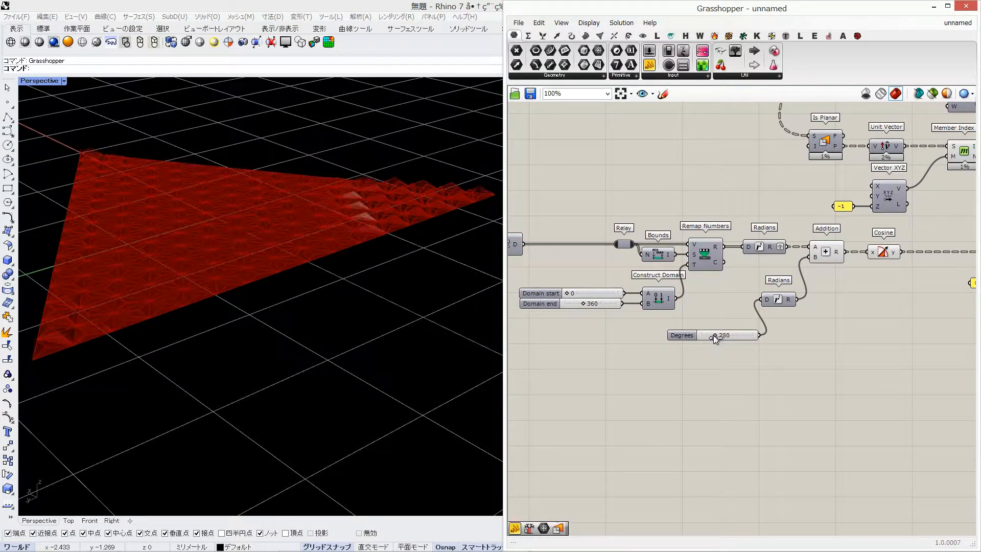
Try a Domain end of 1000 and sweep the Degrees slider up to 1080
double_click(586, 303)
text(1000)
key(Return)
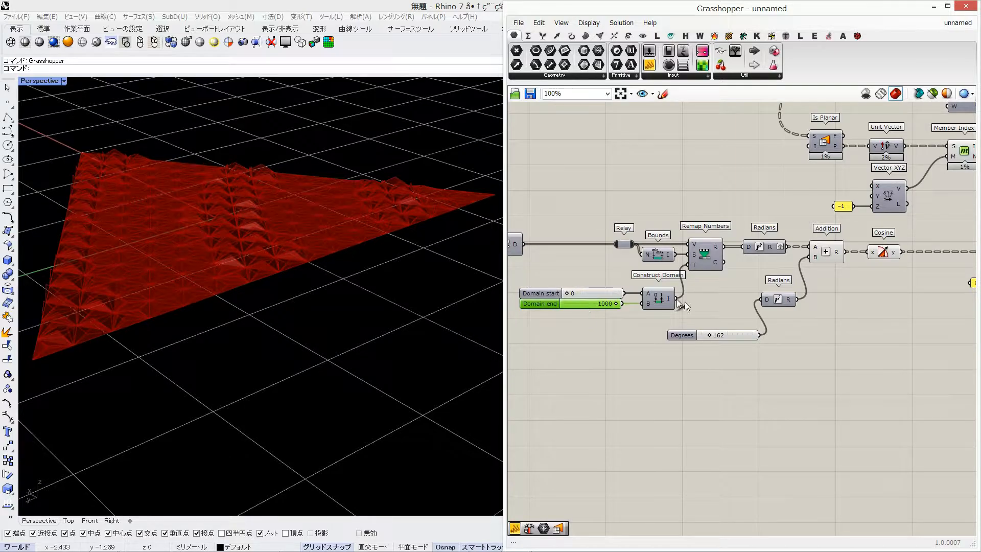
drag(710, 335, 752, 335)
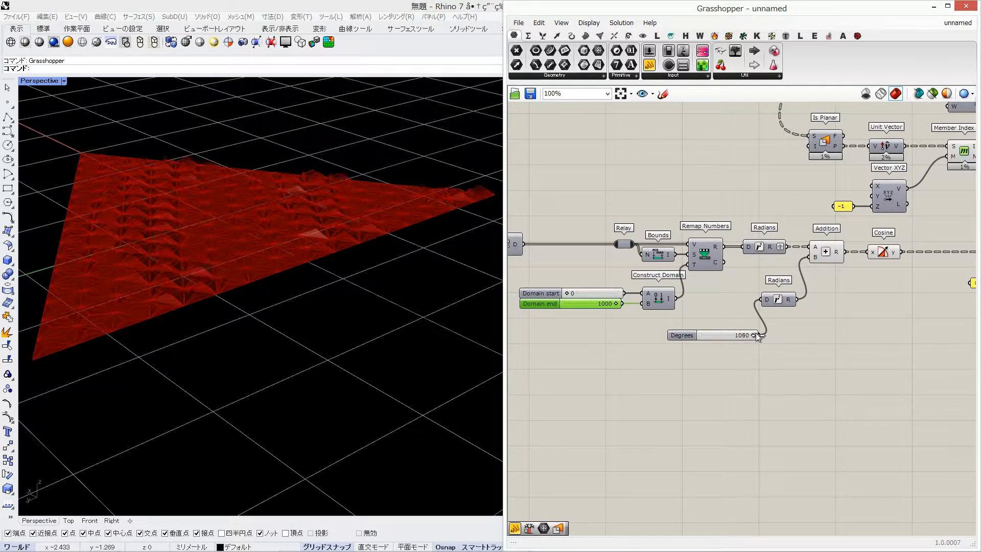
Set Domain end to 260 and Degrees to 0
key(Return)
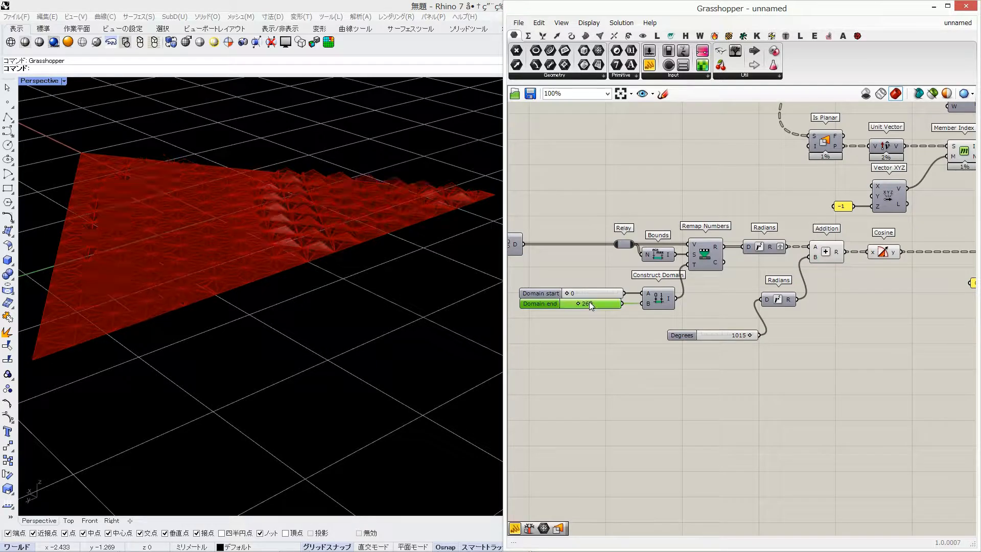
drag(749, 336, 683, 336)
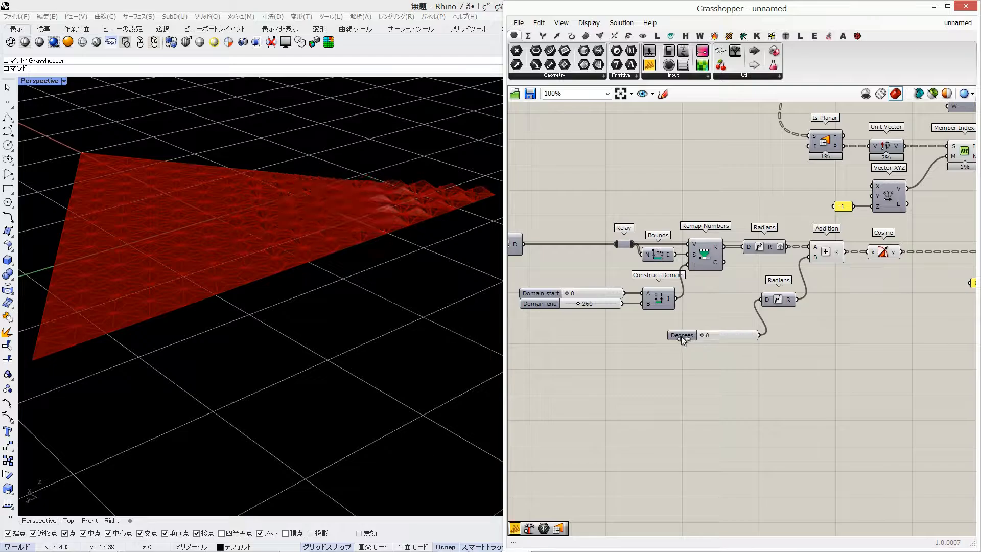
Turn off the preview of all components except Rotate Axis
right_drag(828, 287, 485, 265)
right_drag(887, 243, 670, 246)
scroll(670, 245, down, 5)
right_drag(647, 201, 778, 205)
scroll(778, 205, down, 2)
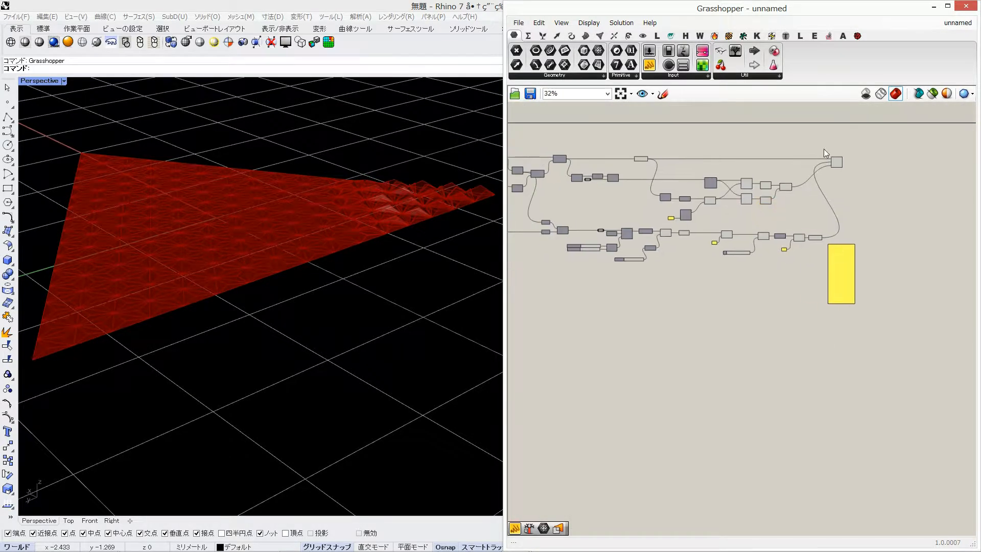
drag(829, 142, 575, 272)
middle_click(653, 290)
click(687, 259)
scroll(851, 231, up, 4)
right_drag(688, 262, 743, 256)
click(918, 225)
right_drag(643, 316, 766, 278)
scroll(765, 278, down, 2)
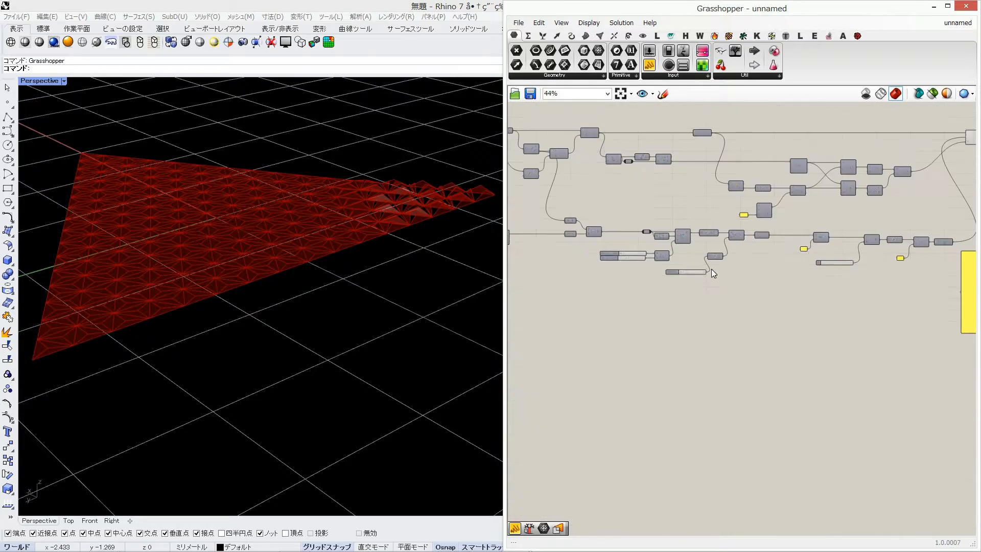
Add a Point parameter fed by the upper Point parameter of the Distance component and make its wire display faint
right_drag(708, 268, 835, 256)
scroll(705, 199, up, 4)
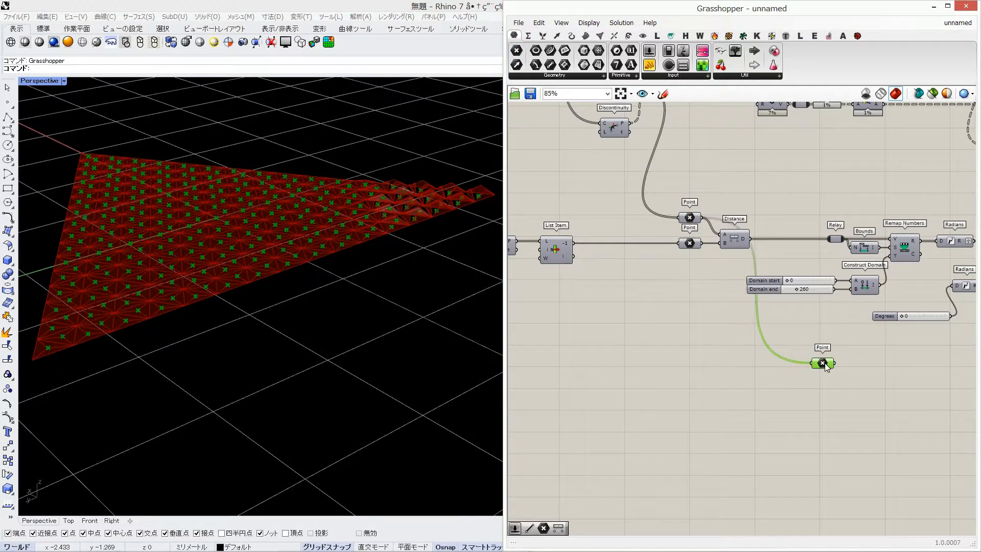
right_click(825, 363)
mouse_move(854, 387)
click(778, 398)
Move the new Point parameter into the empty area below the Multiplication's B slider
scroll(725, 369, down, 3)
click(924, 392)
right_drag(924, 392, 650, 329)
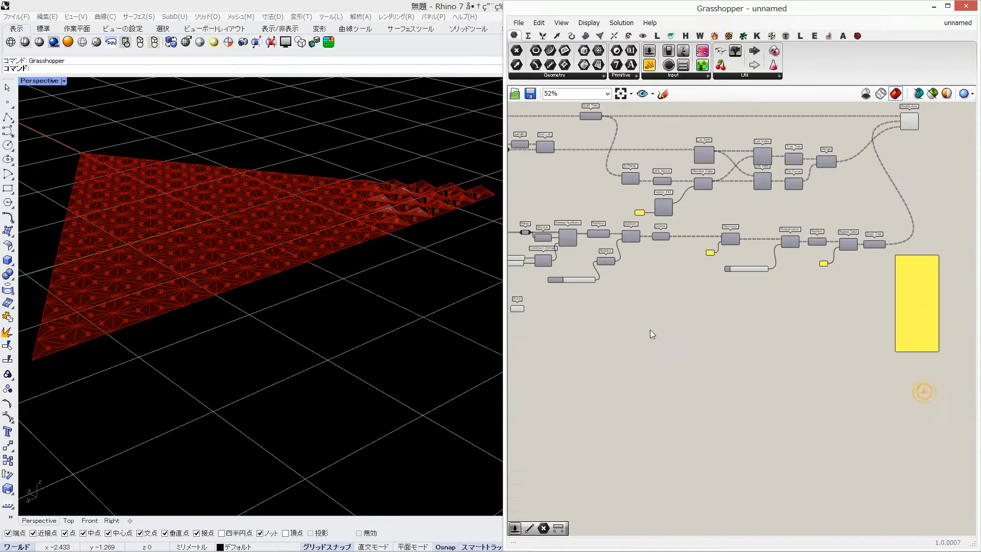
drag(517, 309, 739, 303)
scroll(741, 289, up, 4)
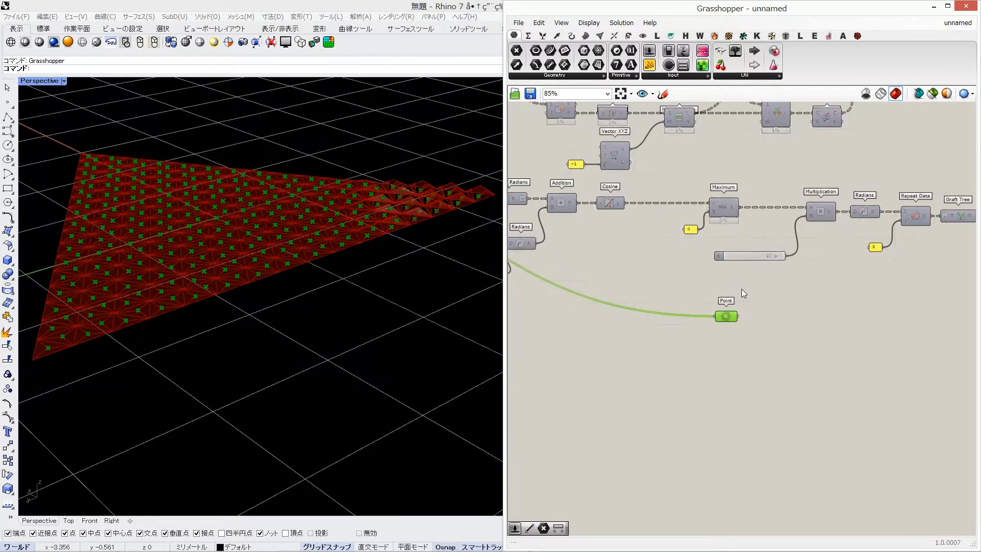
right_drag(741, 289, 604, 278)
drag(600, 313, 586, 312)
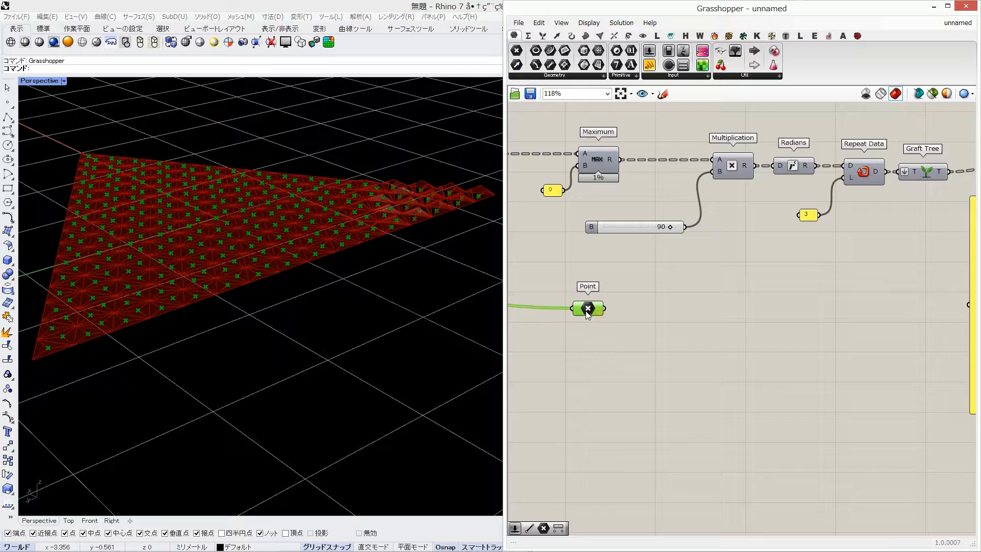
Add a Line SDL component and connect the Point parameter as its start
double_click(685, 317)
text(line)
key(Up)
key(Up)
key(Return)
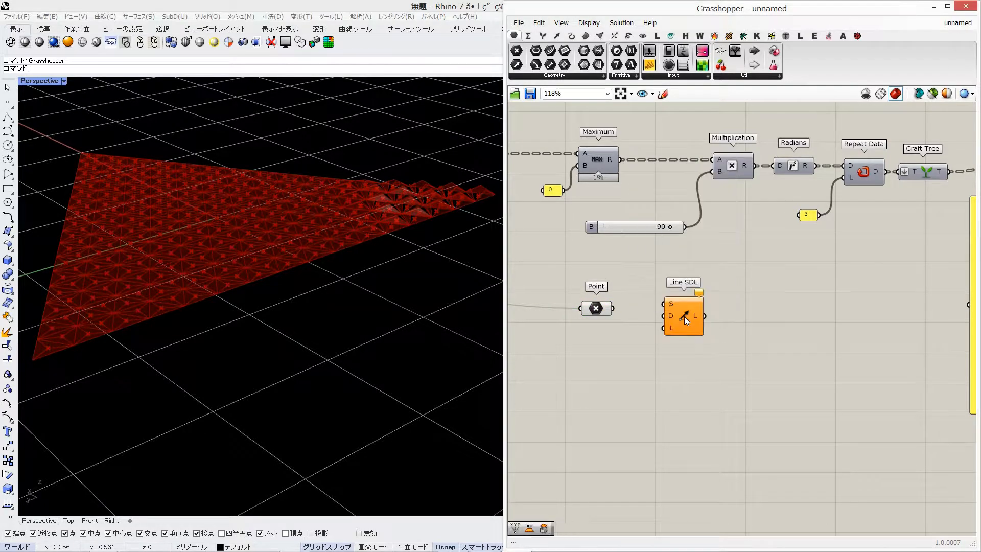
drag(613, 309, 712, 309)
Feed Line SDL's direction with a Unit Z component and its length with a number slider of 0.4
double_click(661, 351)
text(z)
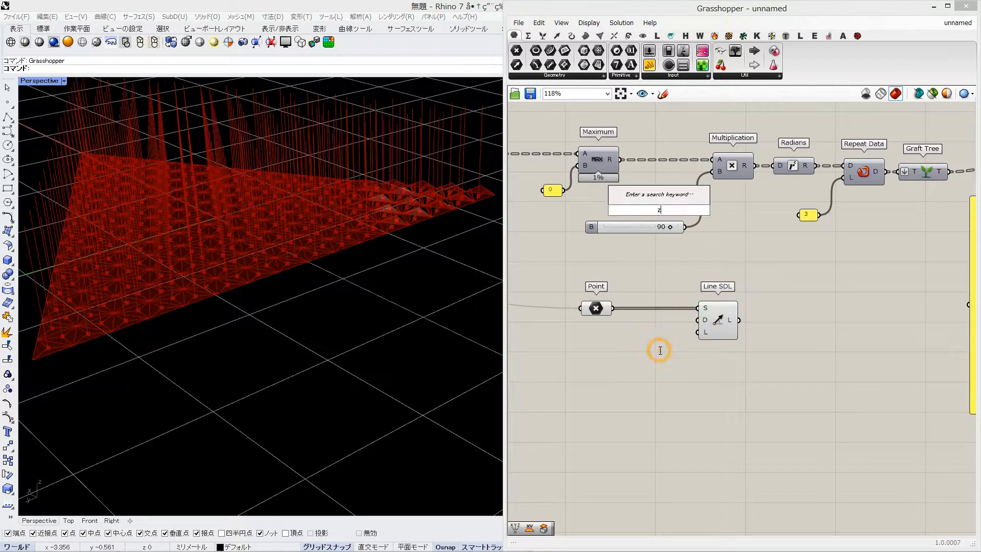
key(Return)
double_click(584, 351)
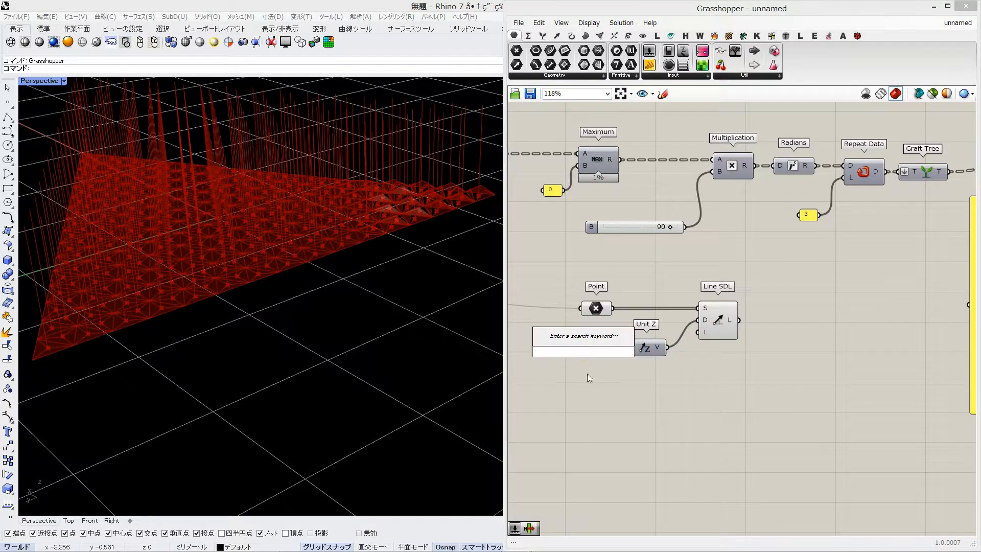
text(0.4)
key(Return)
drag(653, 348, 668, 314)
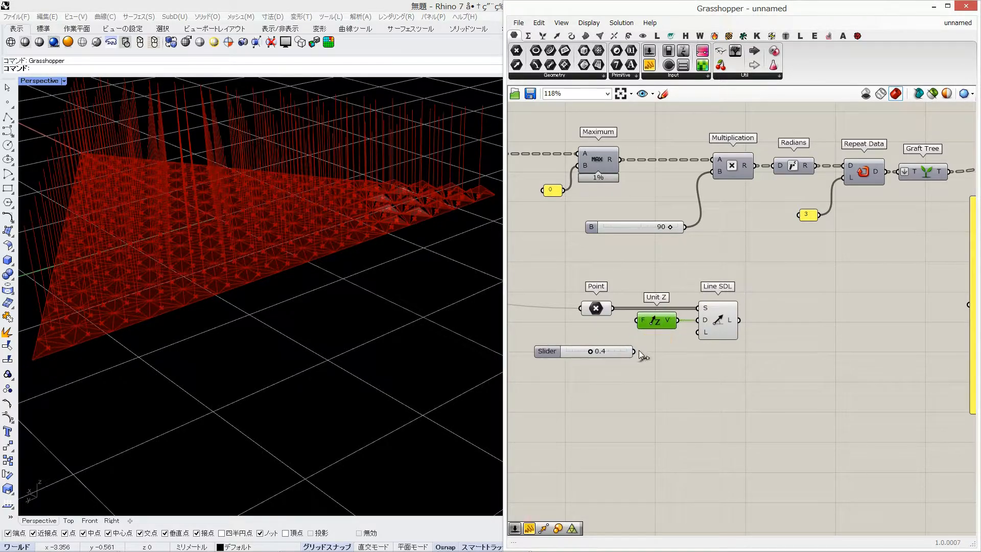
drag(628, 356, 626, 337)
click(706, 336)
Add an Evaluate Curve component fed by the Line SDL lines and reparameterize its curve input
right_drag(302, 322, 293, 251)
scroll(294, 250, down, 2)
scroll(293, 250, up, 2)
double_click(780, 329)
text(eva)
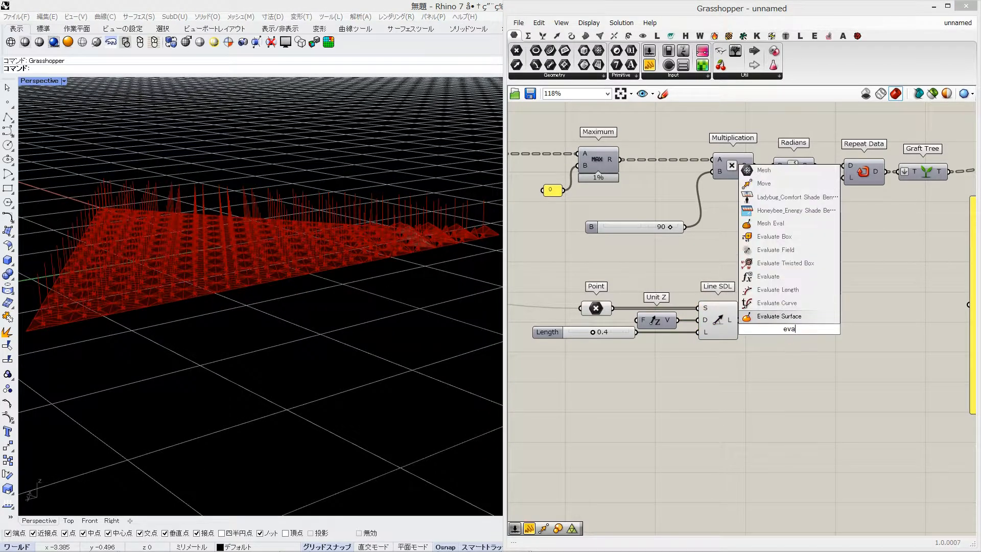
click(777, 303)
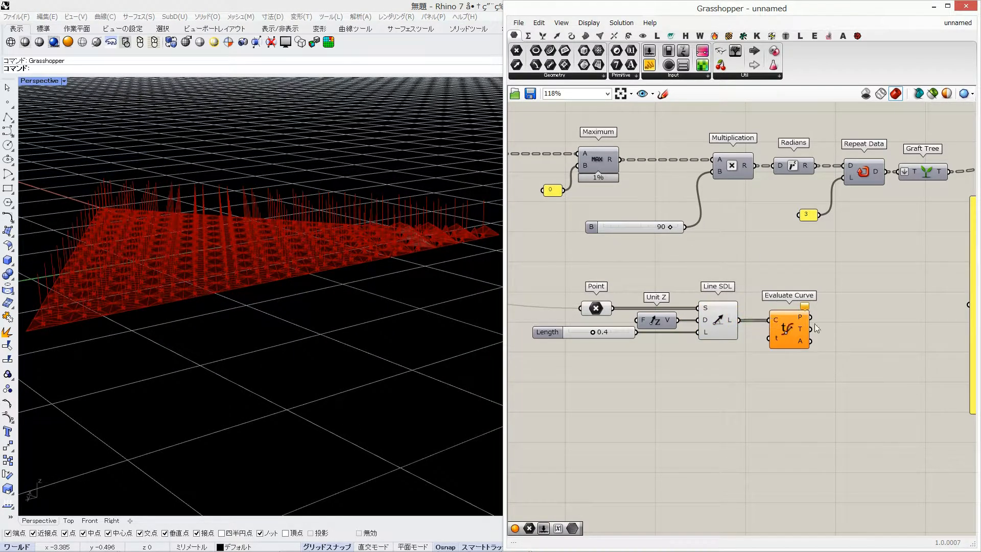
drag(787, 332, 810, 328)
right_click(802, 319)
click(843, 426)
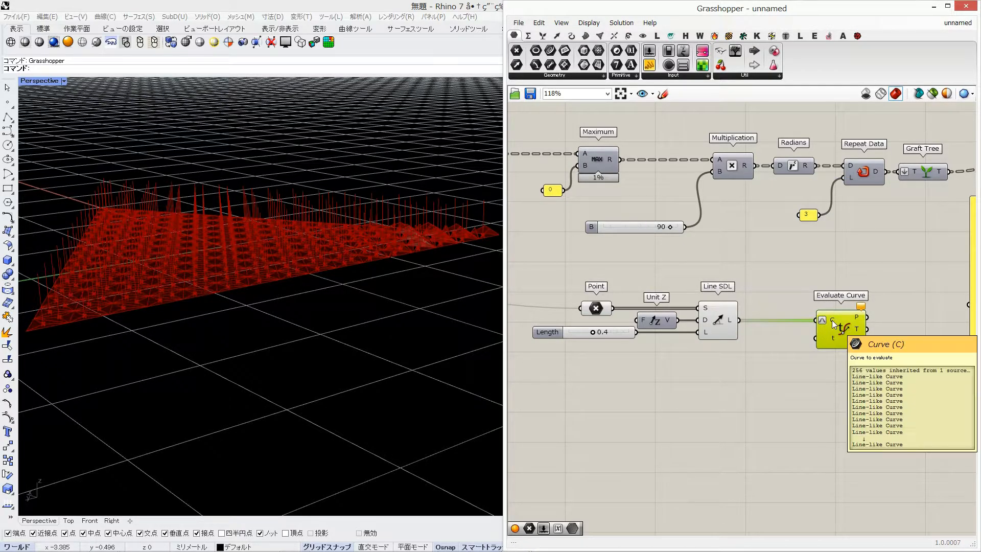
Flatten Evaluate Curve's t input and feed it with the Maximum output instead of the Multiplication output
right_click(830, 340)
click(848, 406)
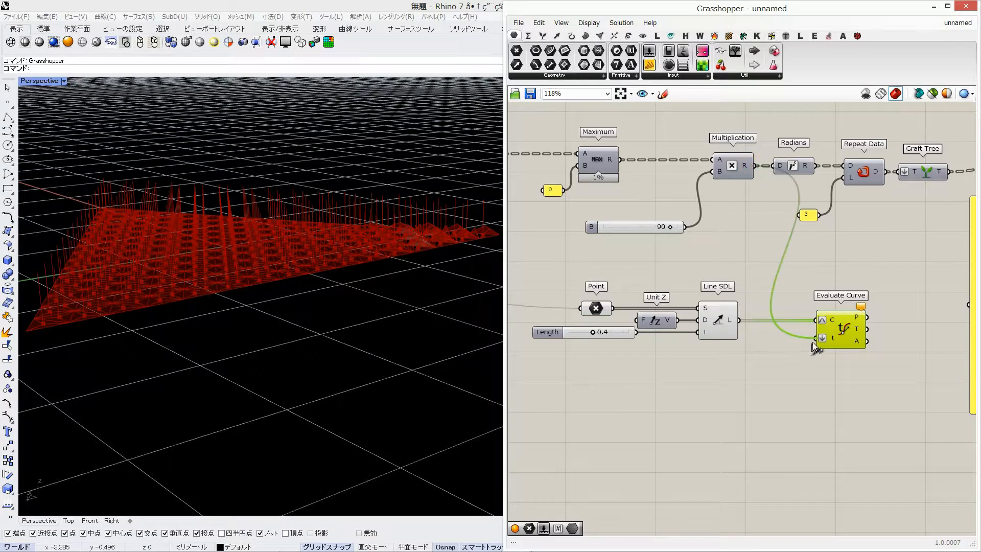
click(804, 273)
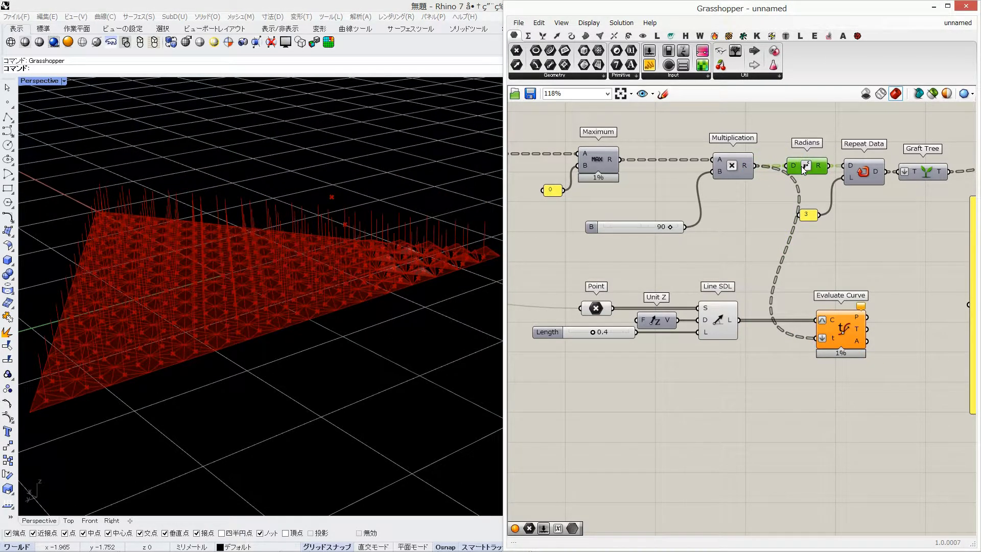
click(848, 326)
right_drag(624, 171, 650, 171)
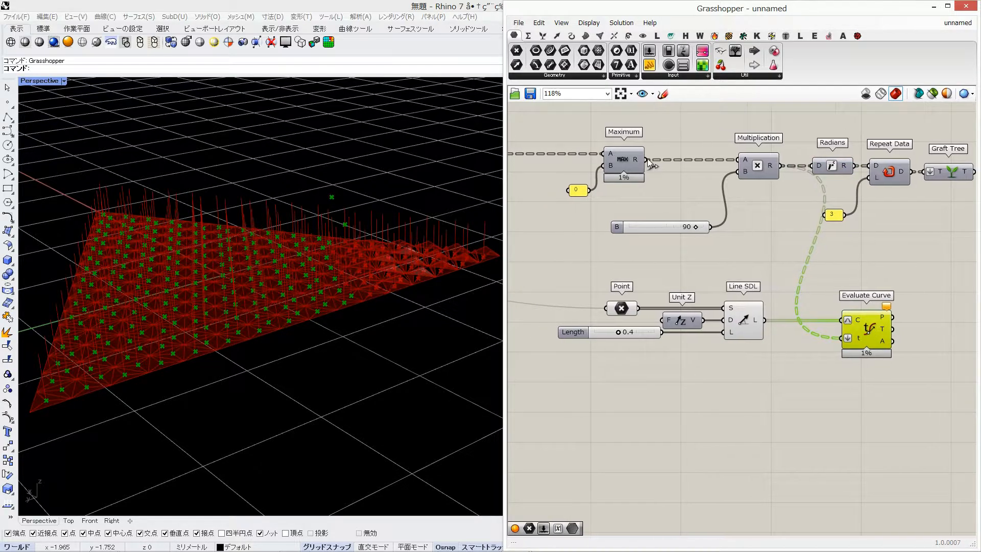
shift+right_drag(313, 284, 295, 276)
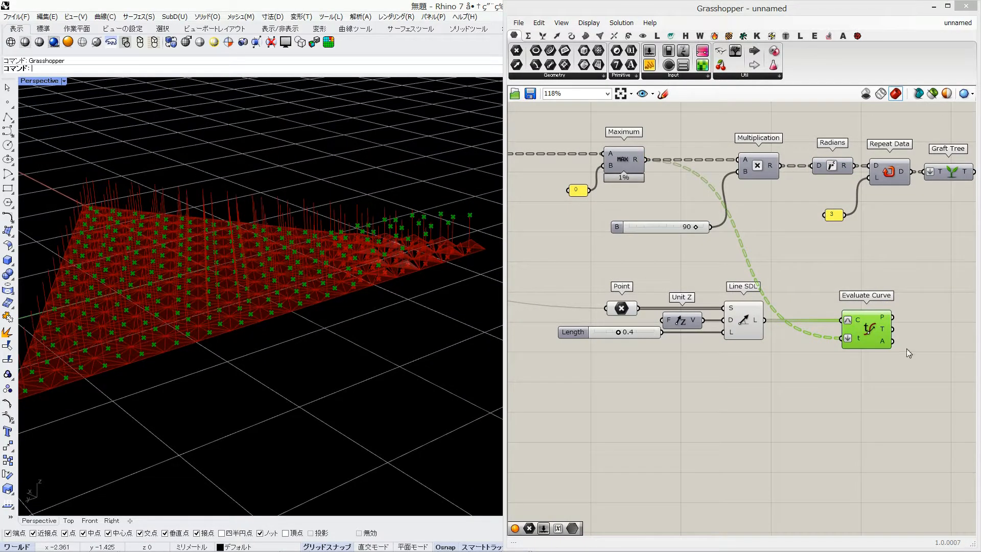
Try different Domain end and Degrees slider values to preview how the evaluated points move
scroll(735, 248, down, 2)
right_drag(734, 248, 811, 245)
right_drag(543, 239, 744, 243)
scroll(575, 253, up, 1)
drag(556, 234, 561, 234)
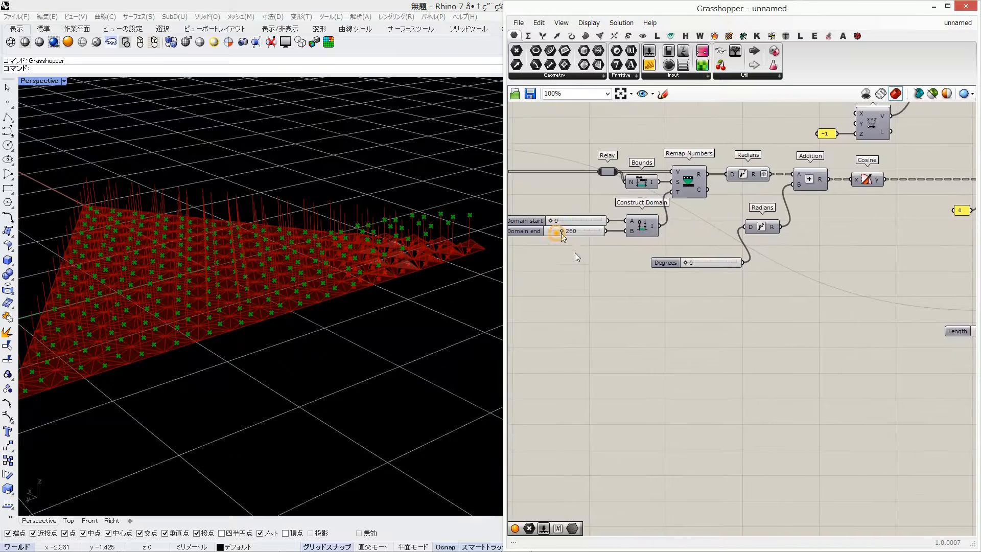
mouse_move(688, 262)
mouse_down()
mouse_move(709, 262)
mouse_move(678, 262)
mouse_up()
Move the spare panel out of the way and add a Mesh Sphere component beside Evaluate Curve
right_drag(969, 300, 495, 243)
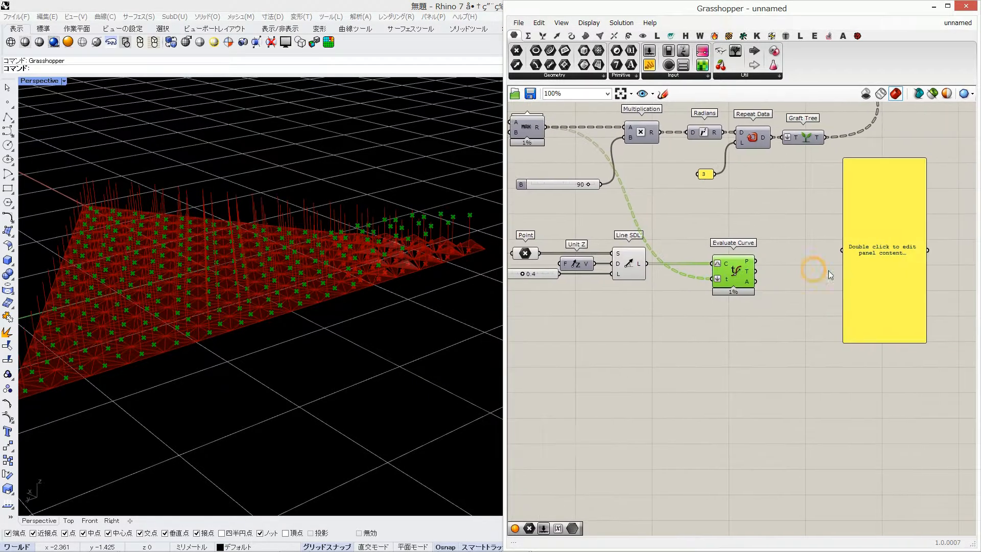
drag(886, 281, 910, 423)
double_click(777, 259)
text(mesh sphere)
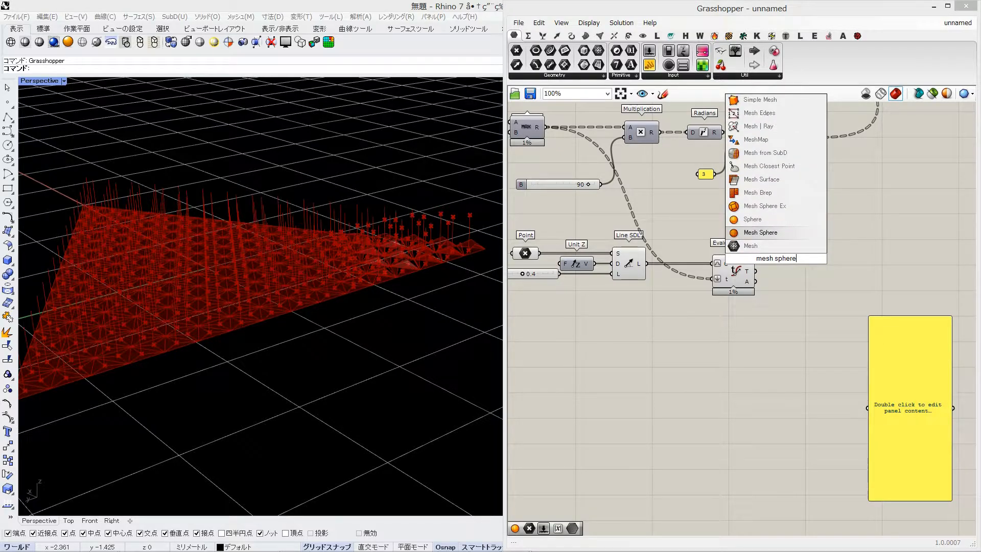
key(Return)
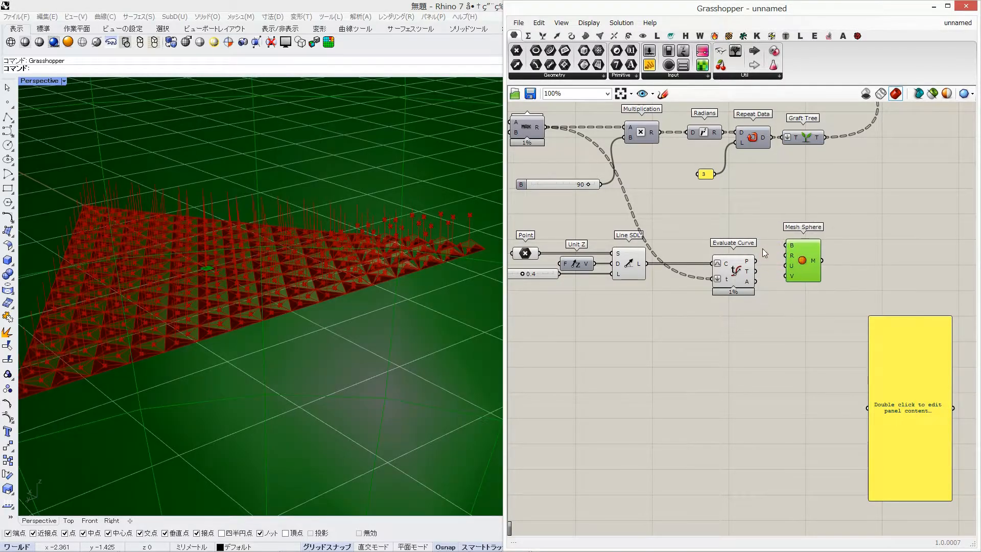
Connect the Evaluate Curve points as Mesh Sphere's base and a 0.03 number slider as its radius
double_click(830, 300)
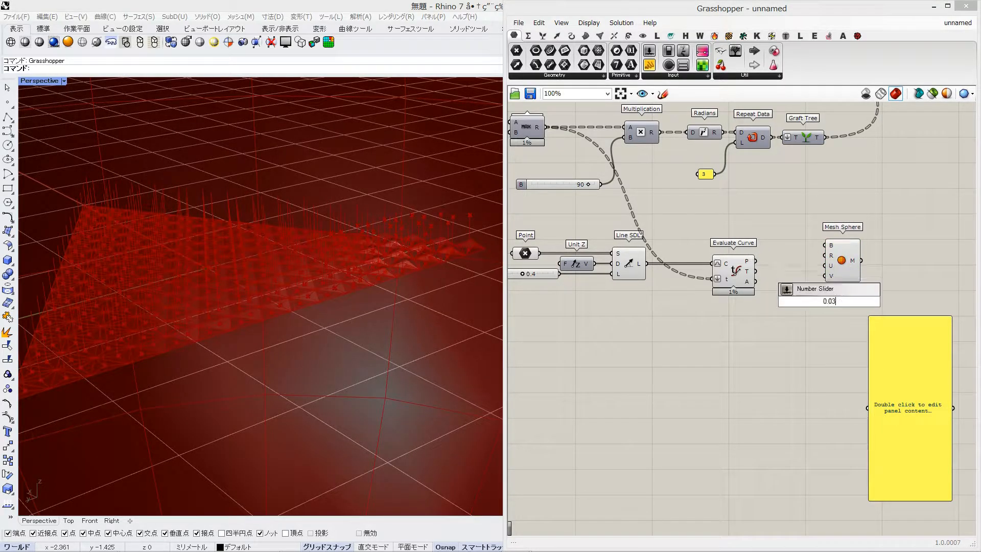
text(0.03)
key(Return)
drag(829, 255, 828, 261)
drag(846, 279, 851, 276)
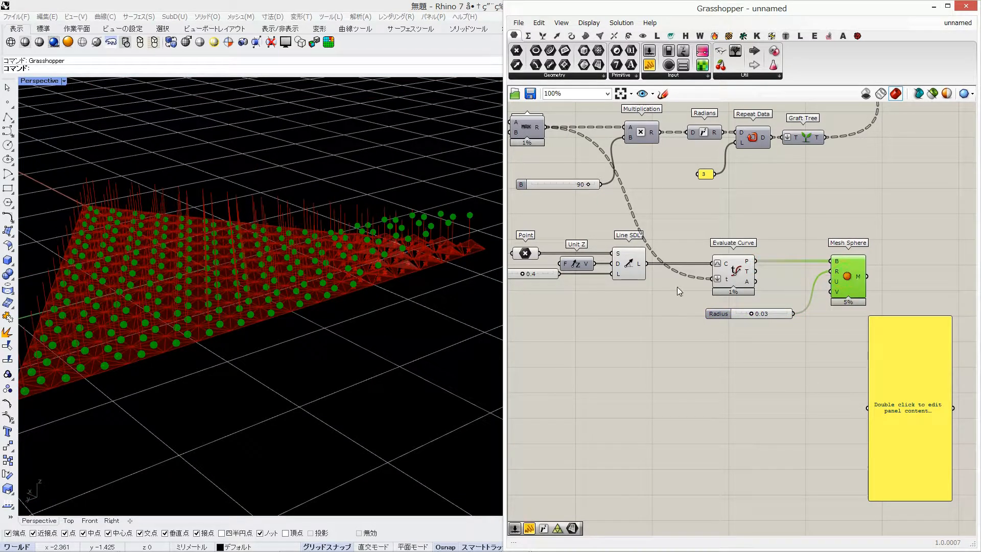
Examine the wave of spheres above the folded triangles from a low side view of the model
right_drag(928, 284, 855, 279)
right_drag(745, 354, 823, 353)
shift+right_drag(353, 326, 378, 326)
click(849, 207)
right_drag(849, 208, 807, 281)
right_drag(901, 200, 831, 417)
click(800, 196)
right_drag(687, 371, 804, 223)
right_drag(192, 473, 208, 396)
scroll(139, 187, up, 8)
scroll(172, 220, down, 4)
shift+right_drag(204, 240, 302, 267)
scroll(235, 238, up, 6)
right_drag(949, 368, 762, 358)
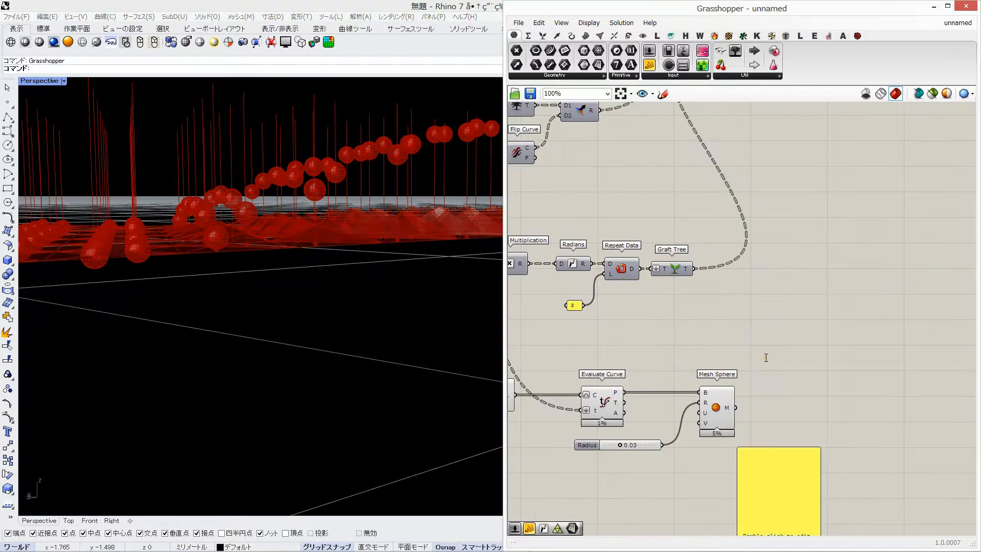
Add a Move component for the Mesh Sphere output and a Unit Z for its motion, deleting the spare panel in the way
double_click(762, 357)
text(move)
key(Return)
drag(761, 357, 789, 416)
click(780, 470)
key(Delete)
double_click(762, 470)
text(z)
key(Return)
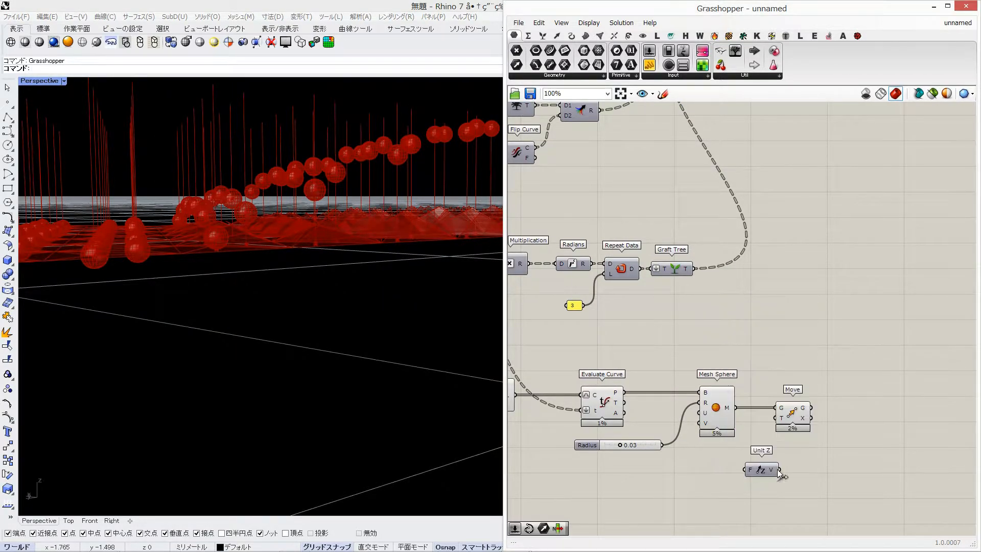
Insert a Negative component ahead of the new Unit Z and feed it a 0.30 number slider
double_click(708, 486)
text(neg)
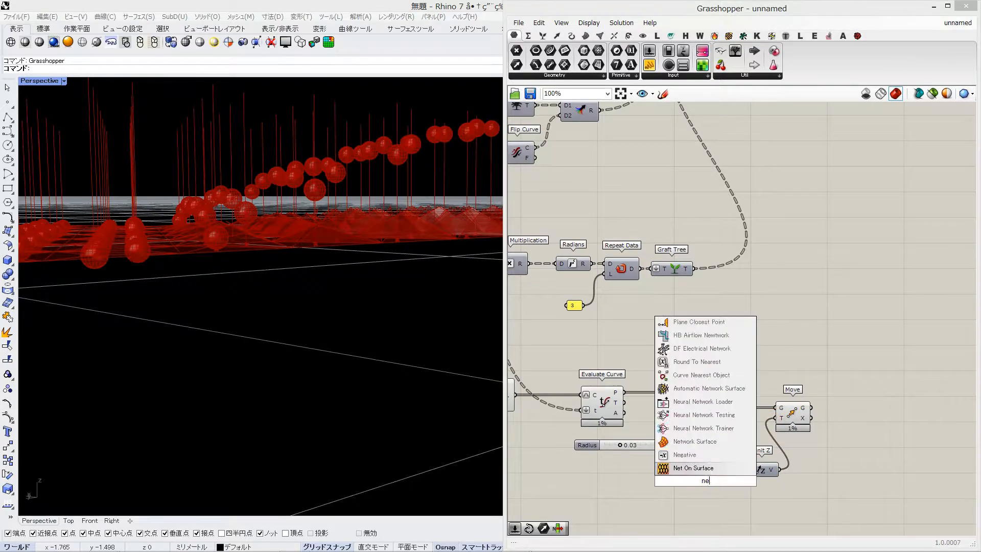
key(Return)
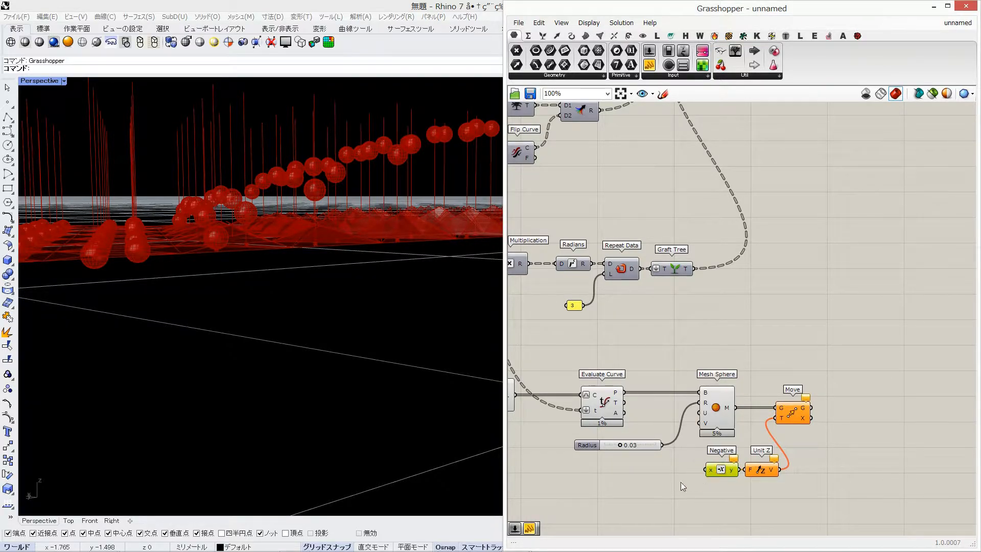
double_click(623, 476)
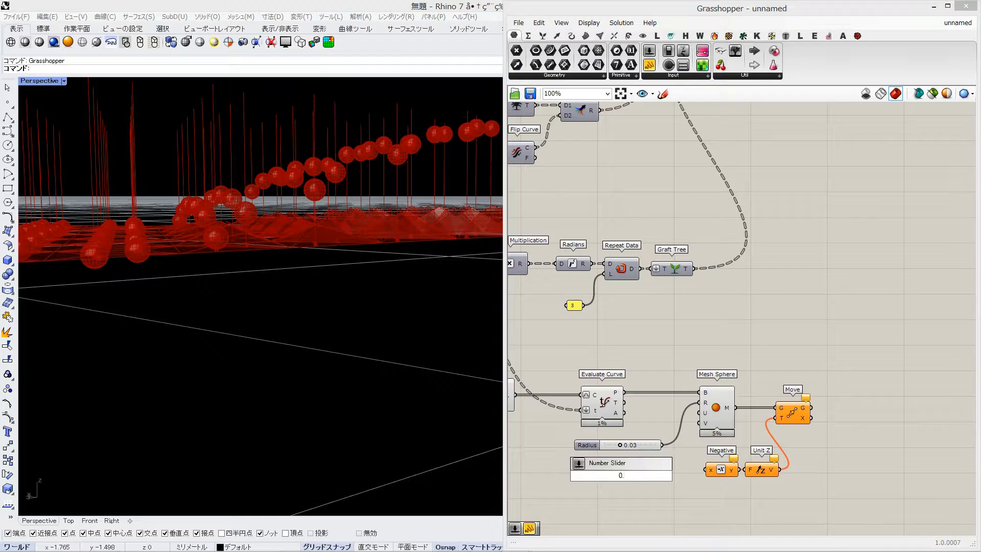
text(0.3)
key(Return)
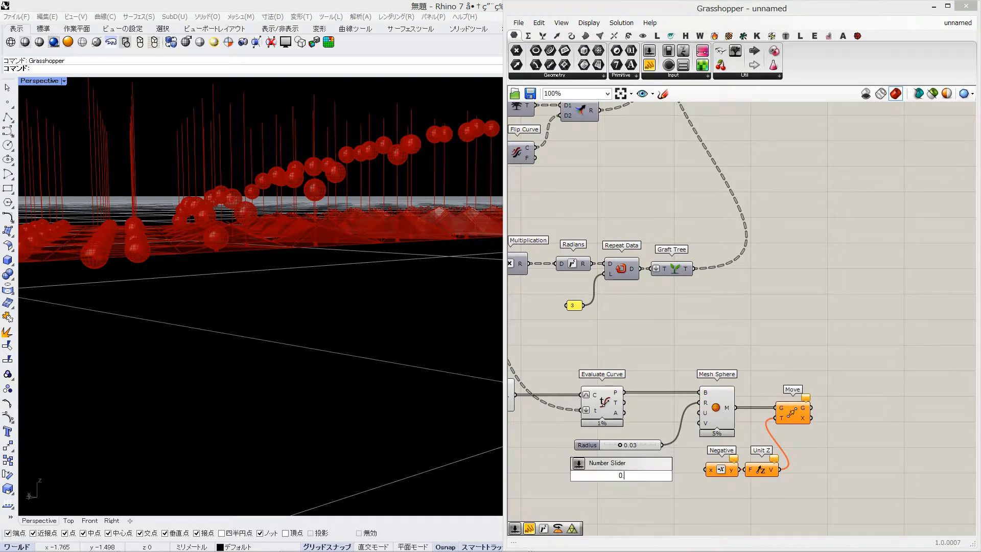
drag(664, 476, 708, 470)
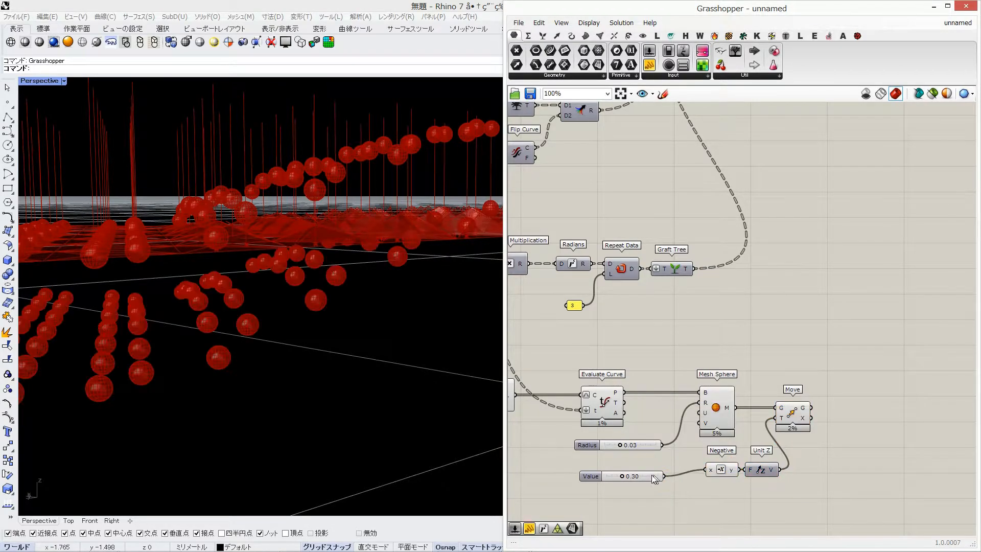
Turn off the preview of Evaluate Curve and Mesh Sphere while keeping the moved spheres shown
drag(795, 346, 522, 476)
middle_click(588, 353)
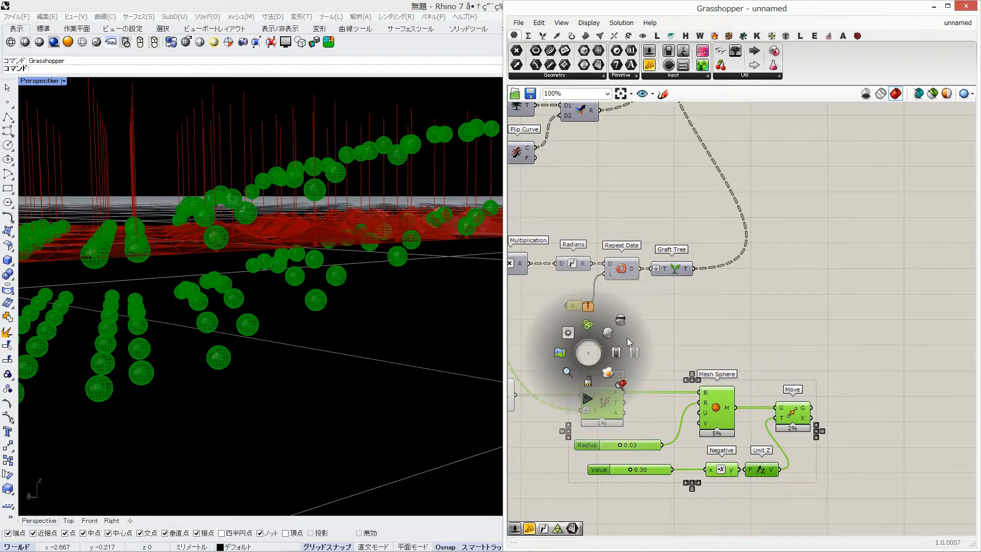
ctrl+click(796, 411)
middle_click(696, 359)
click(728, 327)
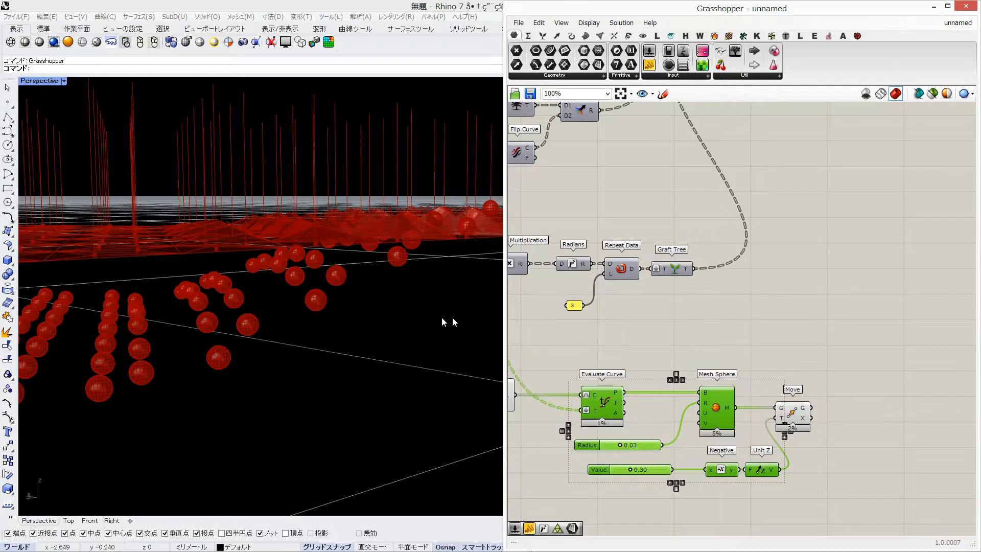
Highlight the Rotate Axis geometry and compare the lowered spheres with the folded triangles from several angles
scroll(386, 236, up, 5)
right_drag(386, 236, 385, 311)
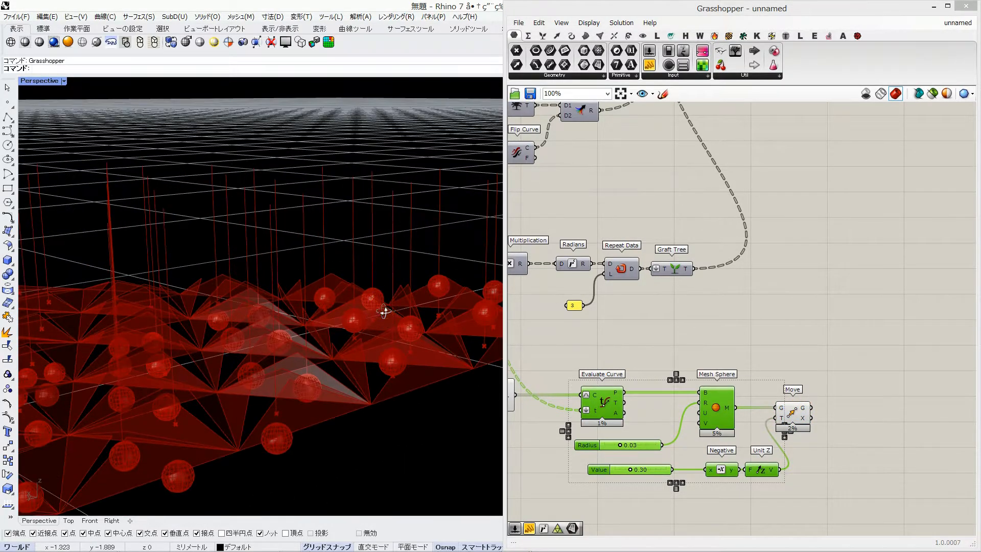
right_drag(308, 386, 349, 363)
right_drag(678, 314, 774, 304)
scroll(775, 304, down, 3)
right_drag(542, 330, 780, 330)
right_drag(663, 323, 583, 379)
scroll(583, 379, down, 1)
click(868, 224)
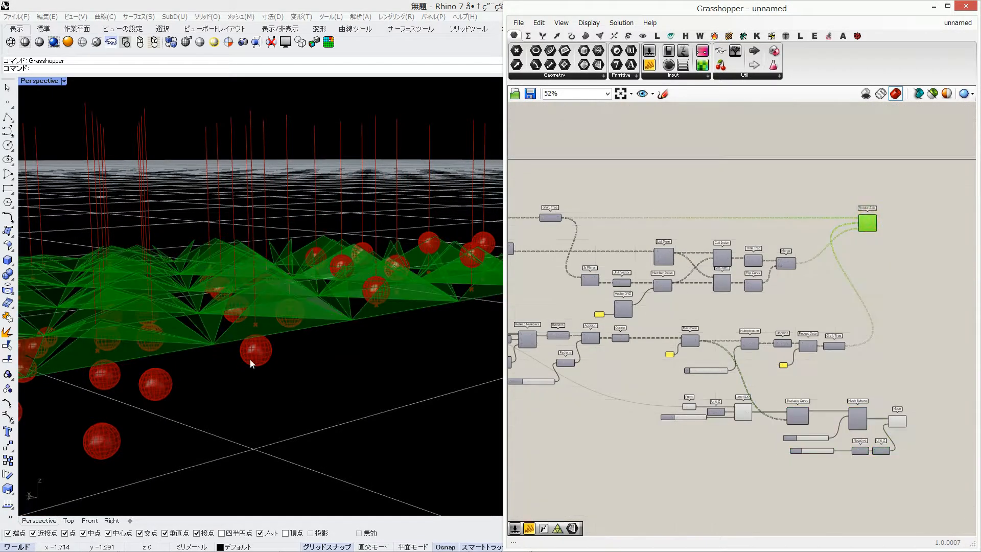
right_drag(276, 322, 271, 280)
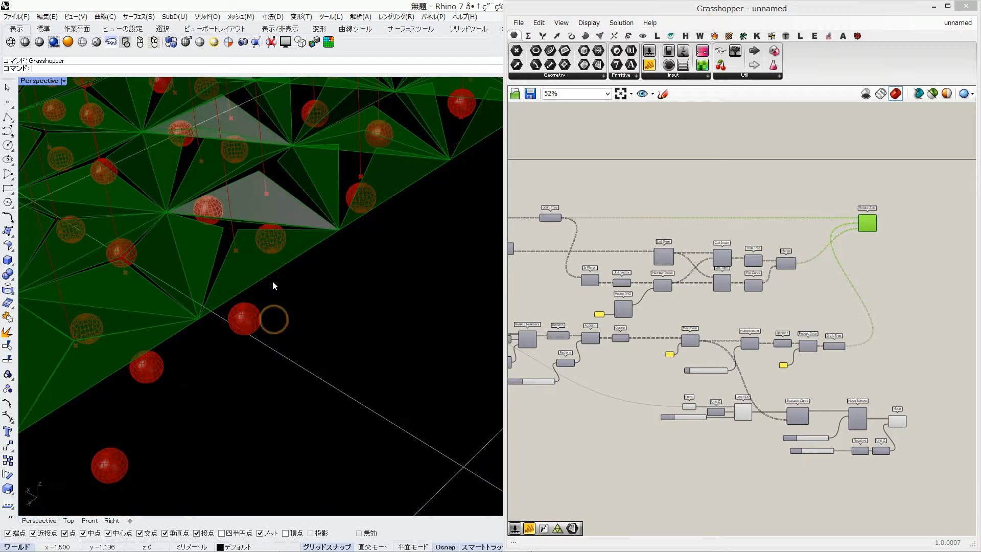
Try another Degrees slider value for the wave and set the sphere Move distance slider to 0.15
right_drag(624, 311, 816, 292)
scroll(706, 373, up, 5)
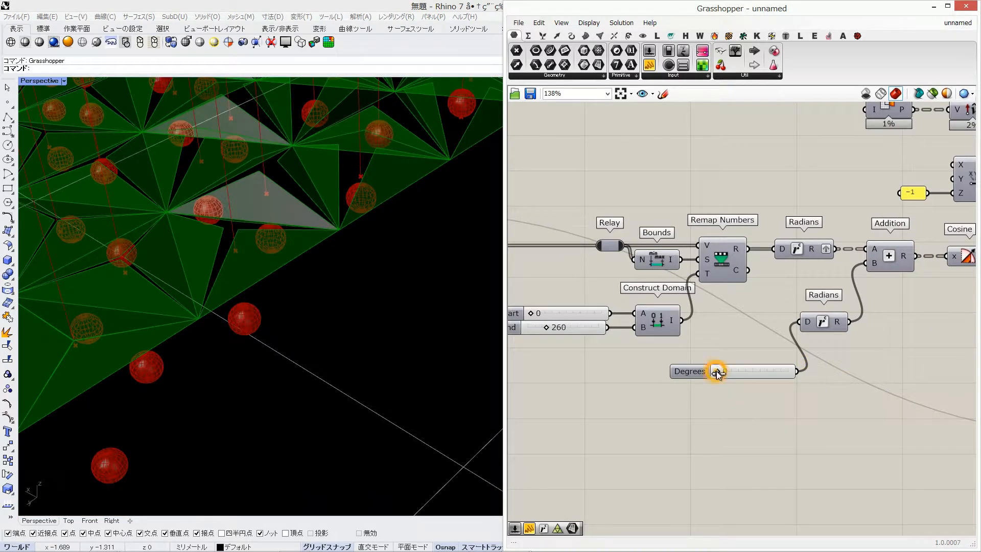
drag(717, 372, 736, 371)
right_drag(910, 384, 692, 341)
click(662, 432)
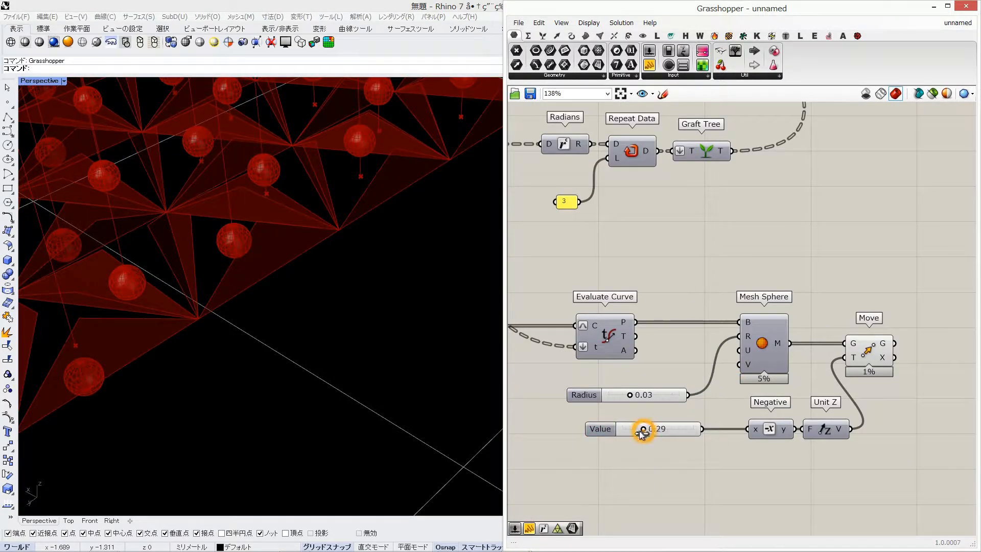
drag(641, 431, 633, 431)
Examine how the repositioned spheres line up with the highlighted Rotate Axis triangles, up close and from afar
scroll(715, 378, down, 3)
right_drag(756, 327, 843, 353)
right_drag(869, 113, 867, 222)
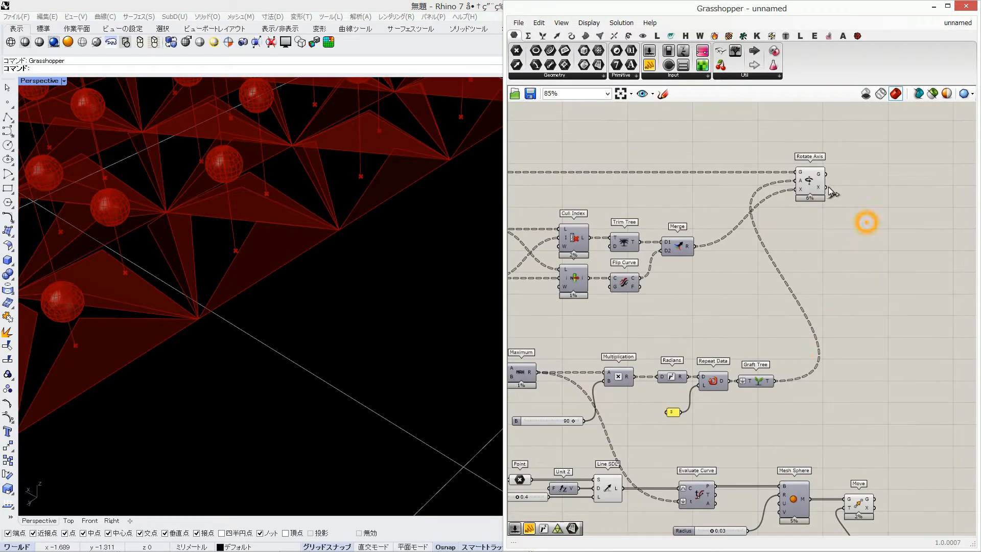
click(807, 184)
right_drag(722, 254, 790, 255)
scroll(306, 376, down, 6)
right_drag(305, 376, 287, 214)
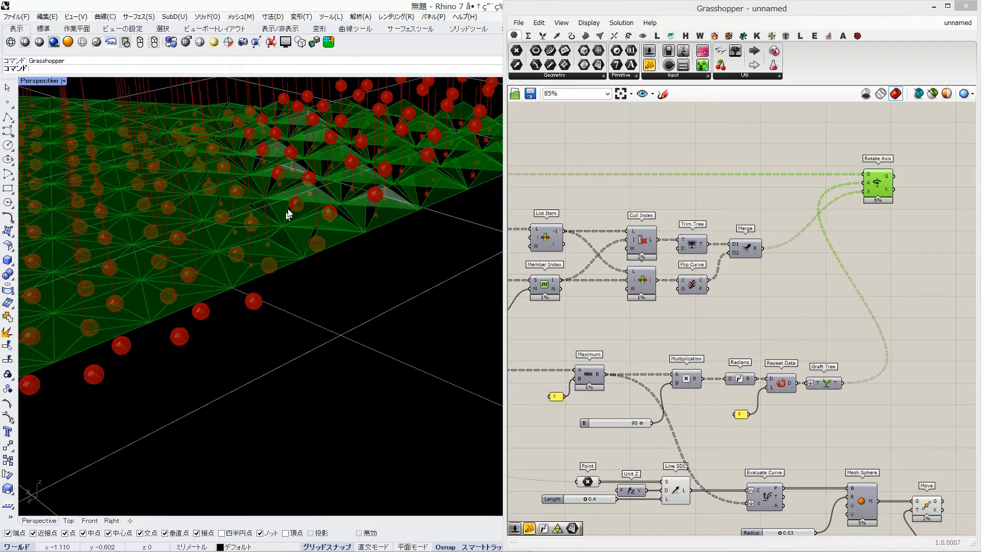
scroll(269, 251, up, 5)
scroll(268, 251, down, 3)
right_drag(267, 251, 225, 175)
scroll(232, 184, up, 3)
scroll(232, 184, up, 5)
scroll(232, 184, down, 8)
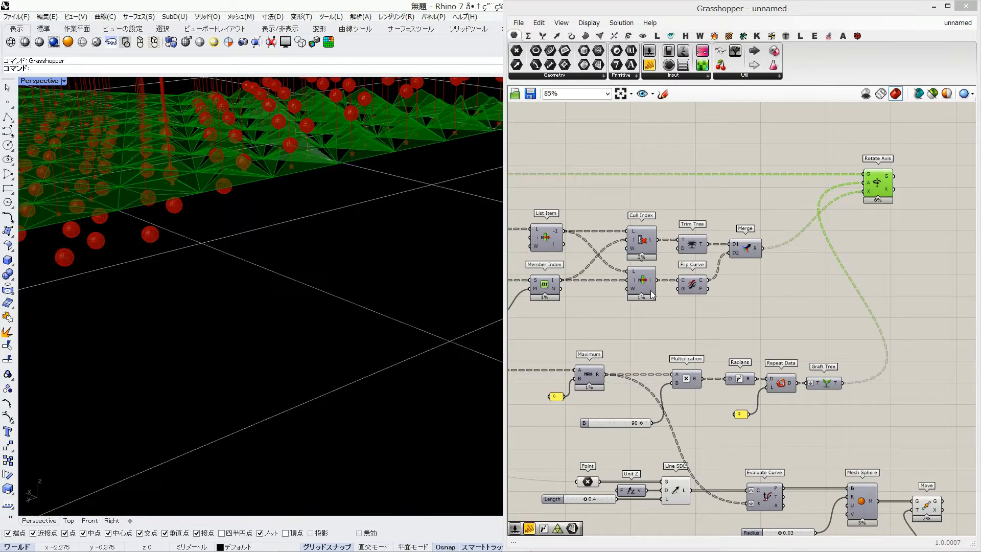
Turn off the preview of the vertical lines made by Point, Unit Z and Line SDL
scroll(750, 358, down, 1)
right_drag(791, 452, 812, 302)
drag(751, 301, 630, 387)
middle_click(630, 387)
click(668, 365)
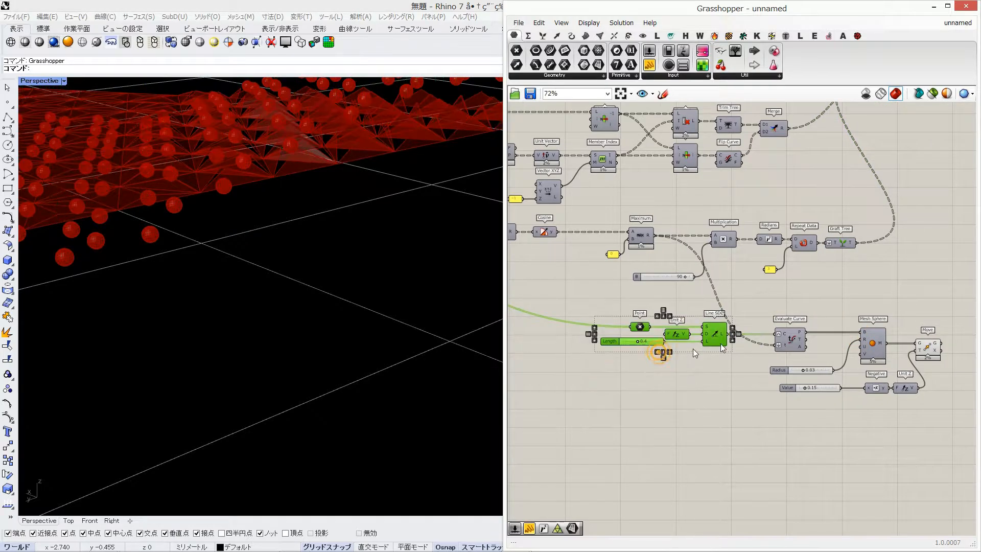
Examine the whole folded triangular surface and its spheres with the Rotate Axis geometry highlighted
shift+right_drag(400, 198, 444, 275)
right_drag(862, 216, 793, 297)
click(823, 153)
right_drag(249, 184, 345, 293)
right_drag(660, 306, 769, 261)
scroll(286, 321, down, 4)
right_drag(287, 321, 319, 263)
right_drag(546, 310, 777, 314)
scroll(618, 315, up, 3)
drag(749, 342, 692, 342)
right_drag(846, 191, 577, 272)
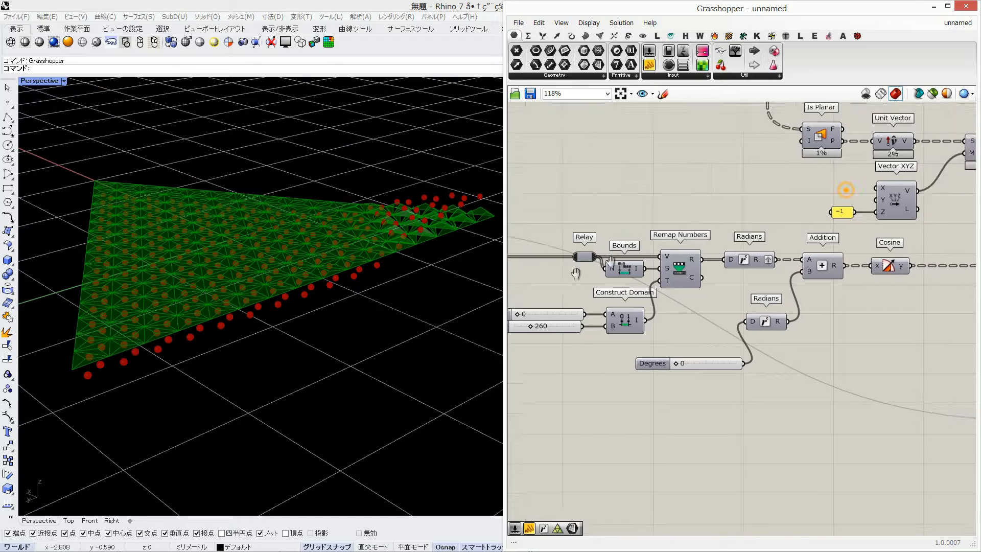
scroll(578, 272, down, 4)
right_drag(752, 277, 698, 254)
click(763, 224)
Add a Scale component and a Curve Middle component beside Rotate Axis
double_click(827, 239)
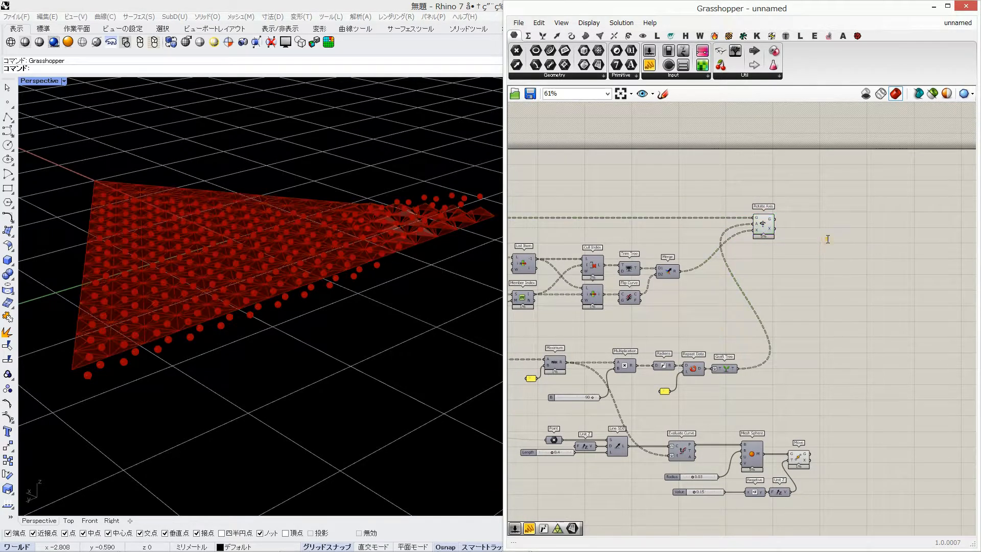
text(sca)
click(818, 213)
double_click(768, 257)
text(curve mi)
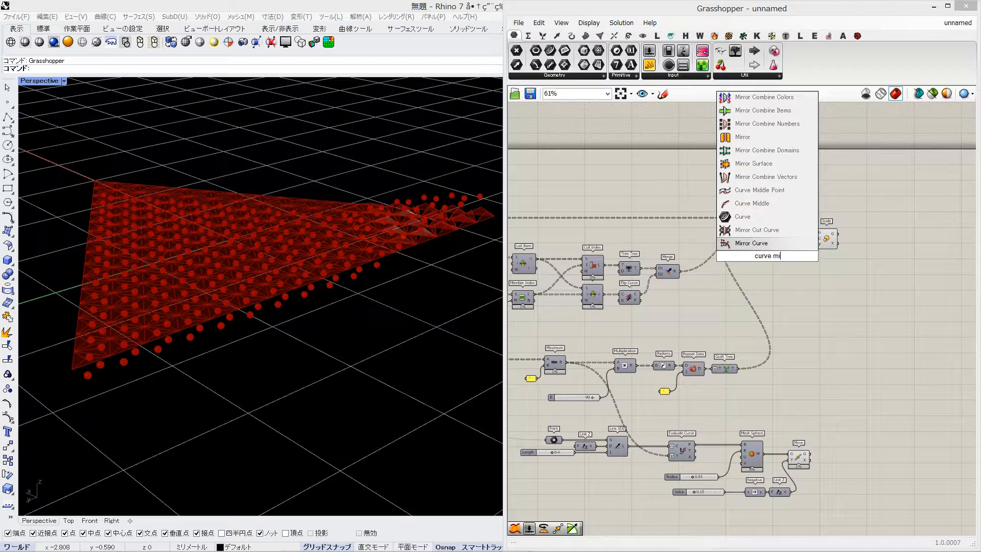
click(751, 203)
Scale the Rotate Axis geometry about the midpoints that Curve Middle takes from the Merge result
scroll(720, 292, up, 2)
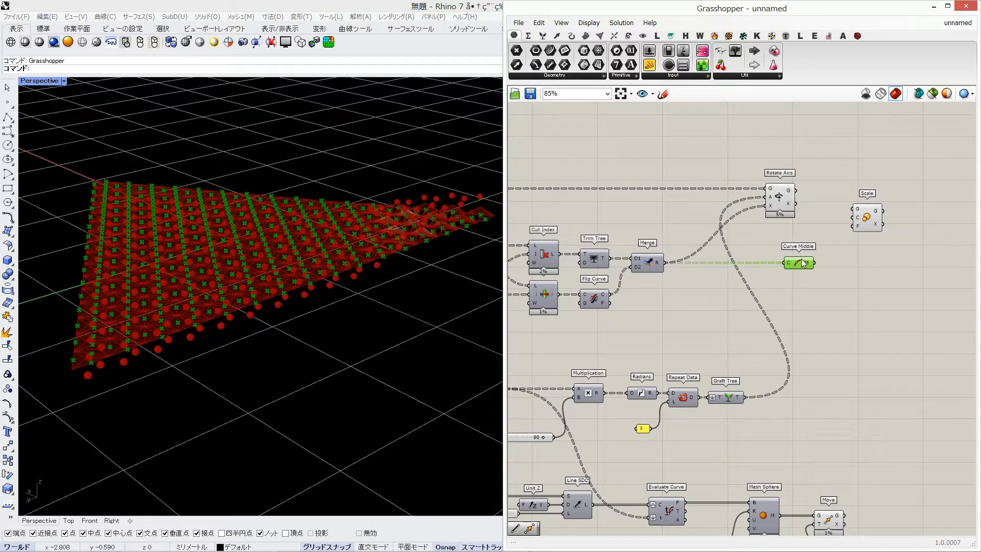
scroll(259, 307, up, 5)
click(814, 266)
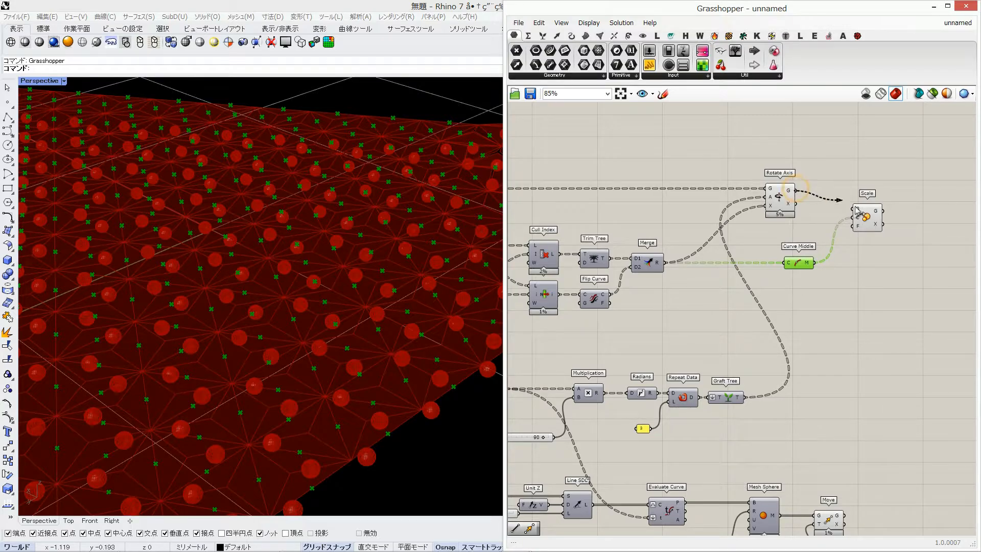
drag(856, 209, 887, 202)
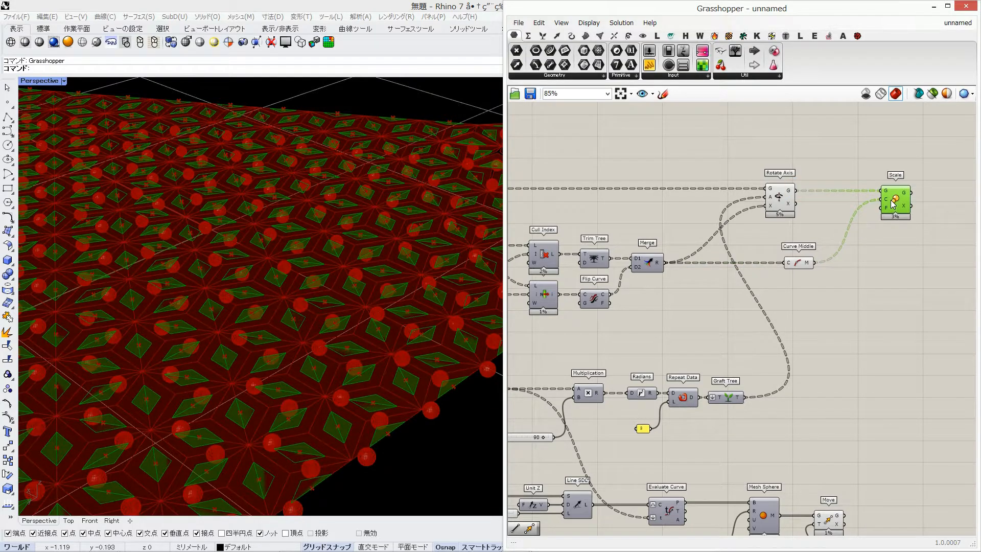
Connect a 0.98 number slider as the Scale factor and place it below Curve Middle
double_click(860, 268)
text(0.98)
key(Return)
drag(855, 270, 883, 208)
drag(793, 272, 784, 281)
Turn off the preview of Rotate Axis and Curve Middle and inspect the highlighted scaled pieces
drag(747, 295, 836, 175)
middle_click(775, 235)
click(808, 210)
right_drag(449, 280, 401, 306)
click(894, 189)
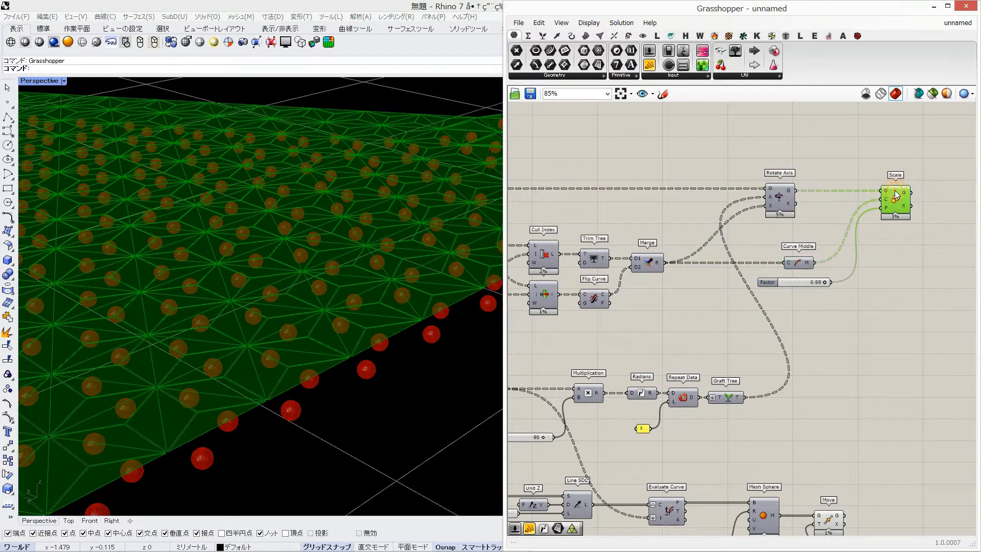
right_drag(347, 277, 255, 287)
scroll(255, 287, down, 9)
Add a Custom Preview fed by the Scale geometry and turn off Scale's own preview
right_drag(864, 143, 762, 185)
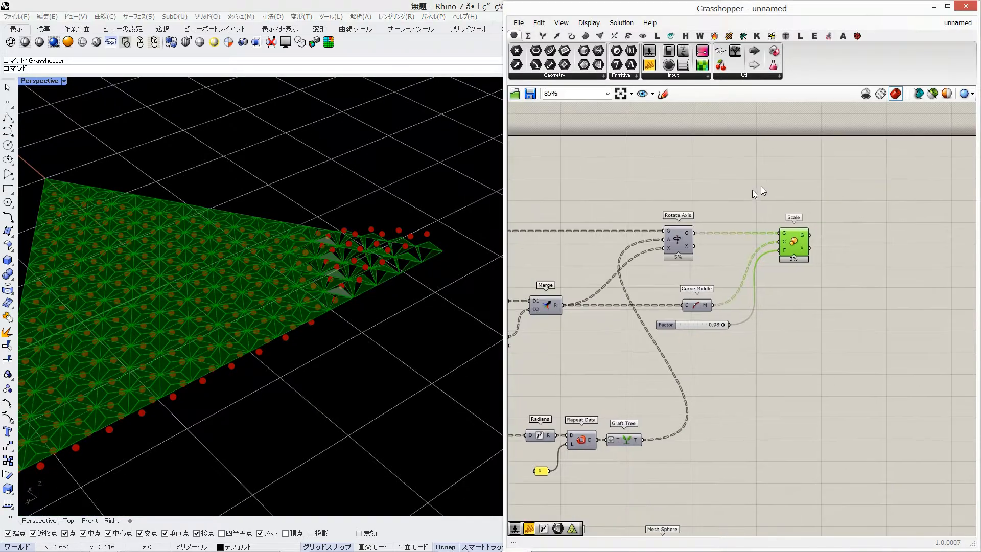
double_click(762, 186)
text(cus)
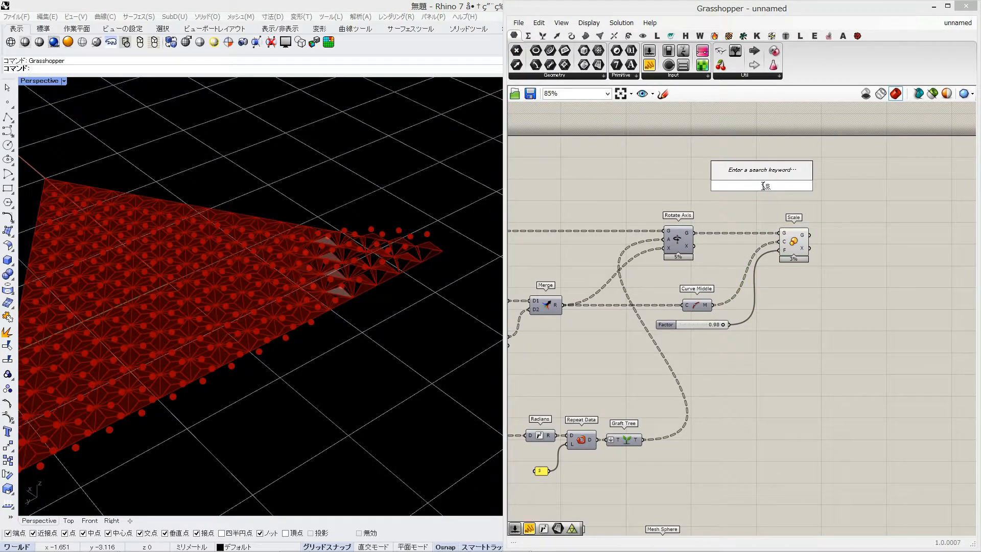
text(t)
click(751, 133)
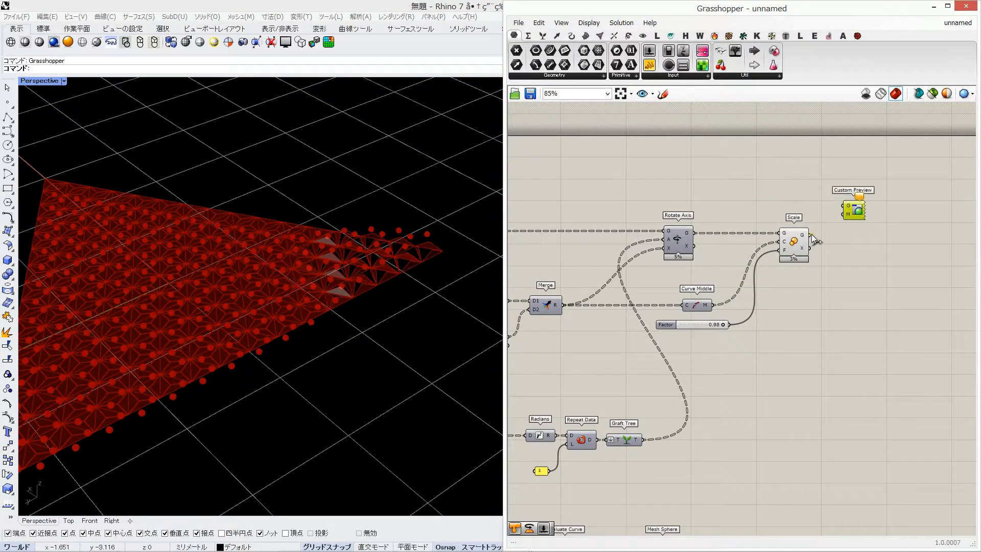
drag(812, 236, 774, 274)
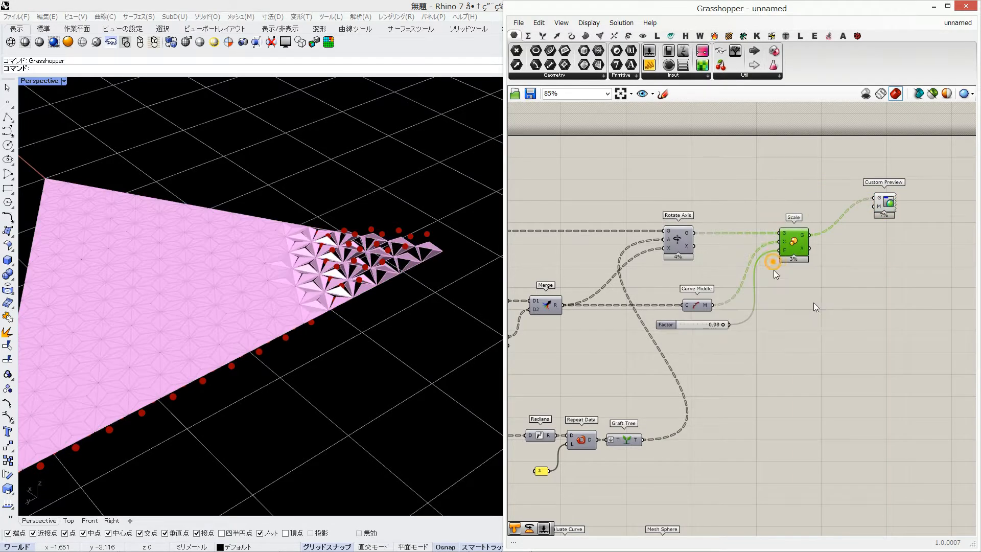
Add a white Colour Swatch and connect it as the Custom Preview material
double_click(817, 305)
text(colour)
key(Up)
key(Up)
key(Return)
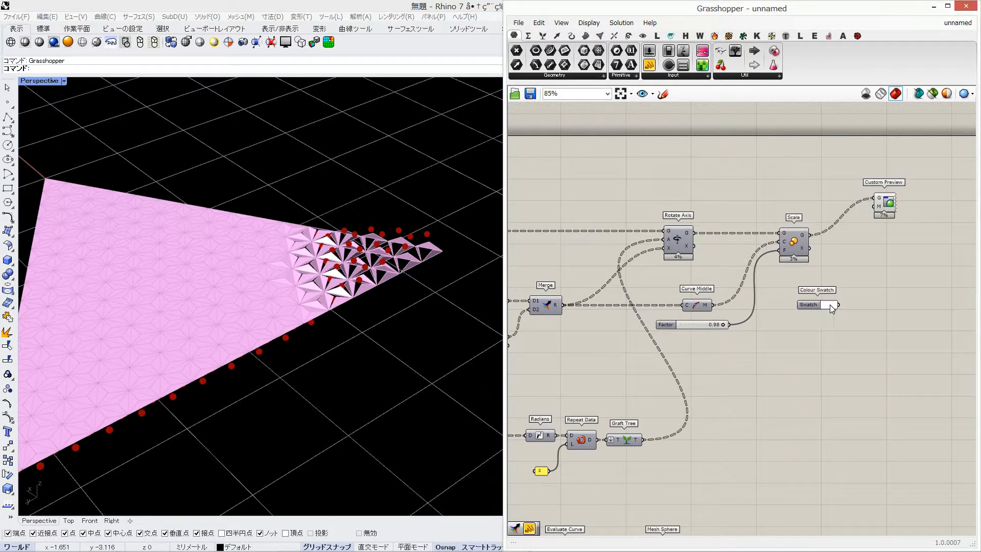
click(830, 305)
click(923, 456)
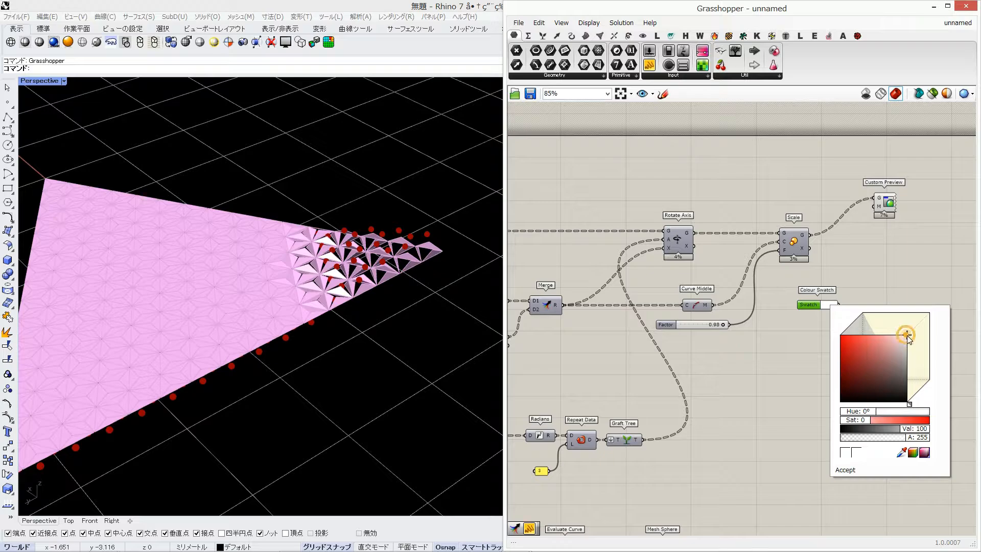
click(873, 290)
drag(839, 305, 874, 206)
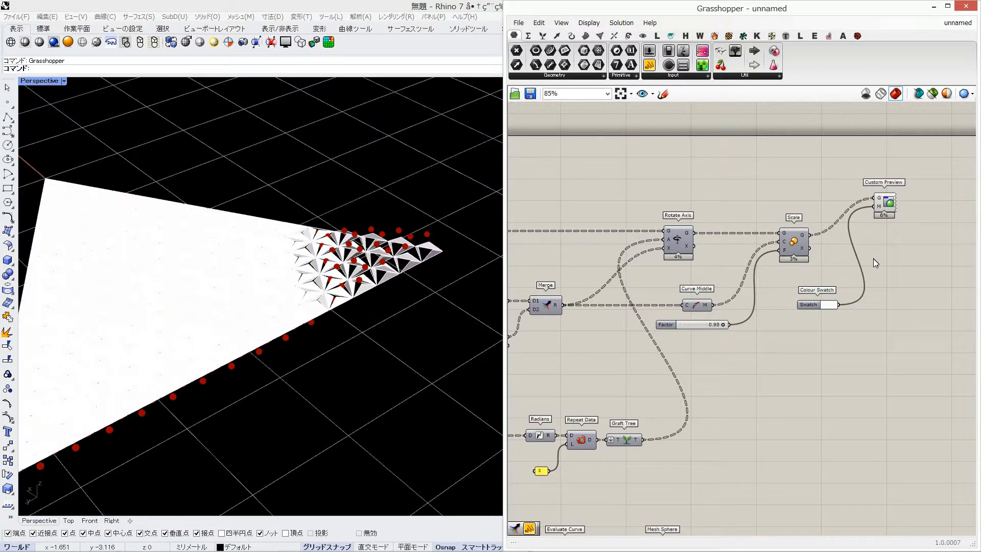
Change the swatch colour to a light grey with a value of about 85 and review the shaded surface
click(829, 306)
drag(904, 341, 906, 345)
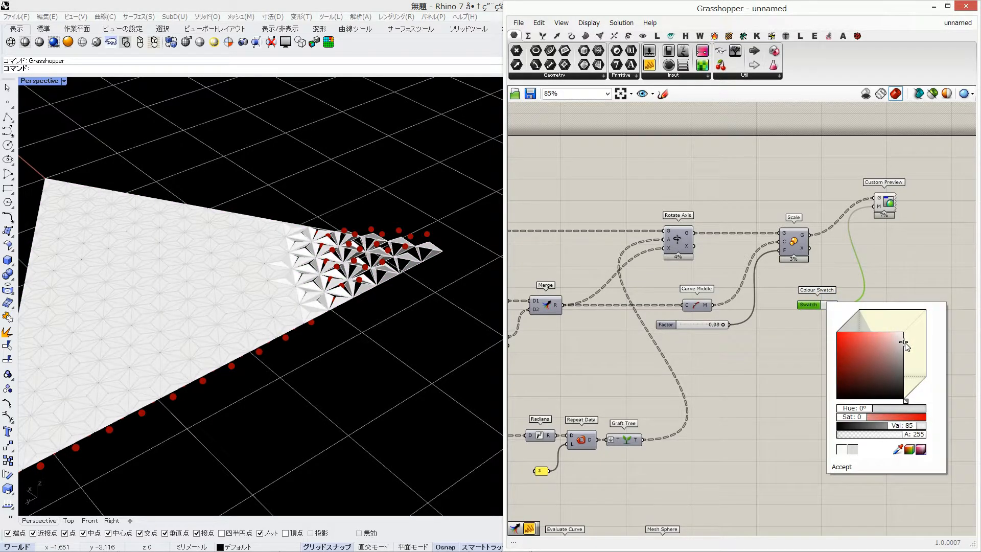
click(767, 217)
right_drag(756, 219, 864, 221)
scroll(767, 225, down, 2)
right_drag(651, 245, 923, 277)
right_drag(685, 251, 864, 252)
right_drag(373, 304, 402, 281)
Add a Number parameter below the sphere components, feed it from the Maximum result and flatten it
right_drag(855, 323, 691, 251)
scroll(766, 358, up, 2)
double_click(726, 366)
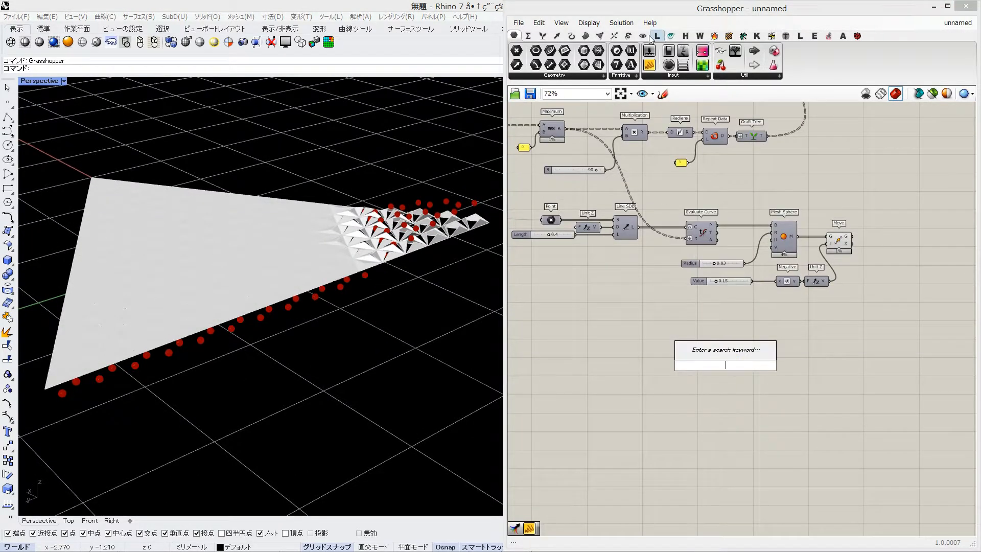
click(632, 50)
click(719, 322)
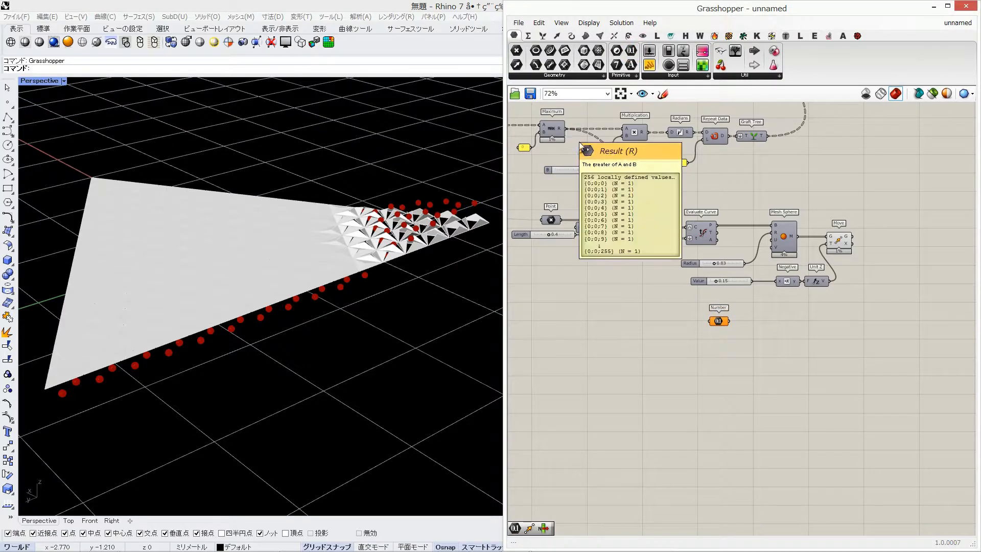
drag(564, 129, 711, 323)
right_click(712, 323)
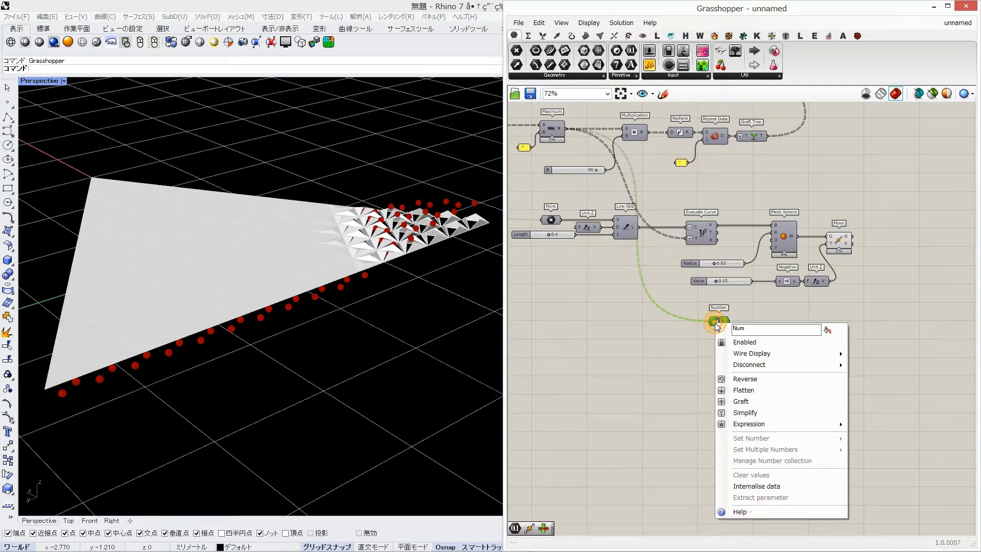
click(733, 400)
right_click(709, 321)
click(731, 389)
Add a Bounds component fed by the flattened Number and split its domain with a Deconstruct Domain component
scroll(714, 318, up, 3)
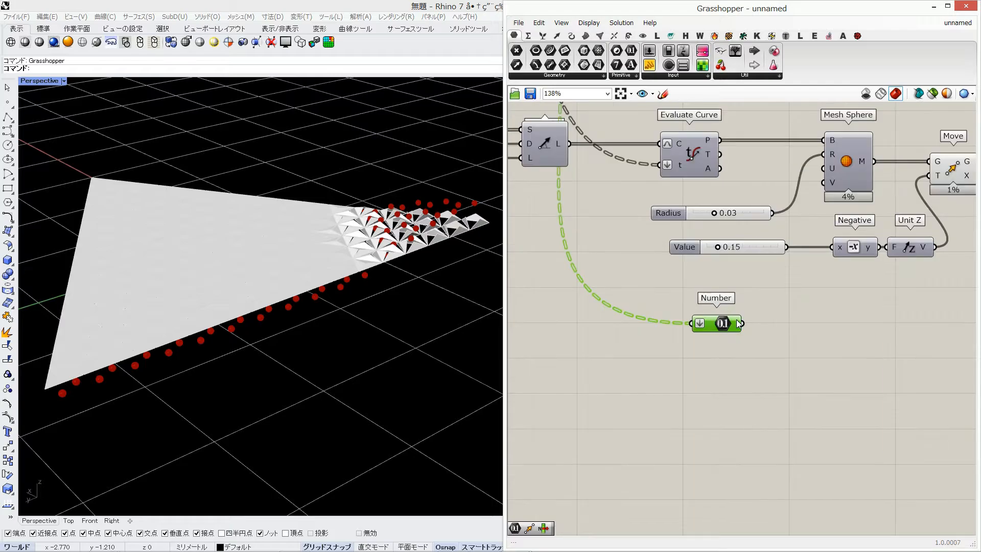
double_click(758, 327)
text(bounds)
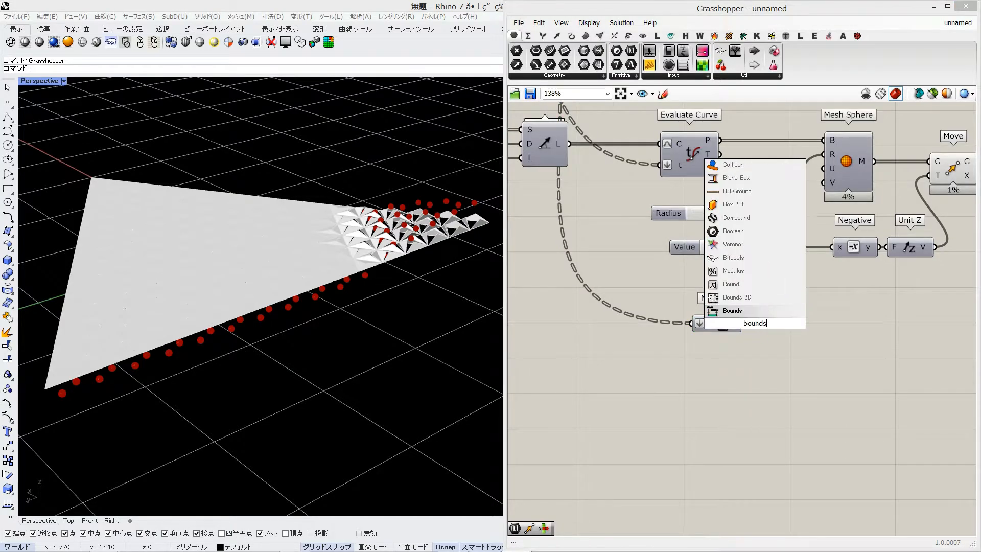
key(Return)
drag(780, 330, 789, 330)
double_click(870, 312)
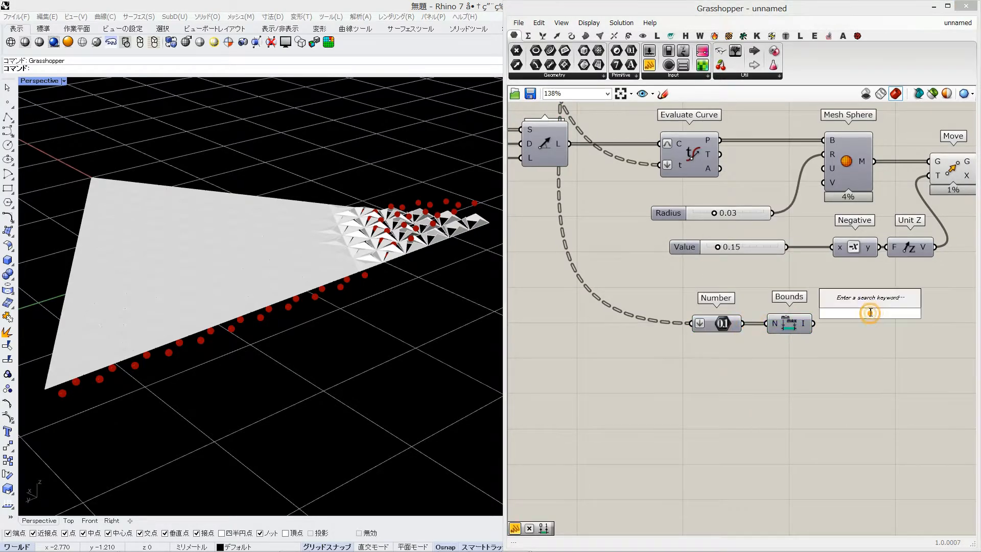
text(deconst do)
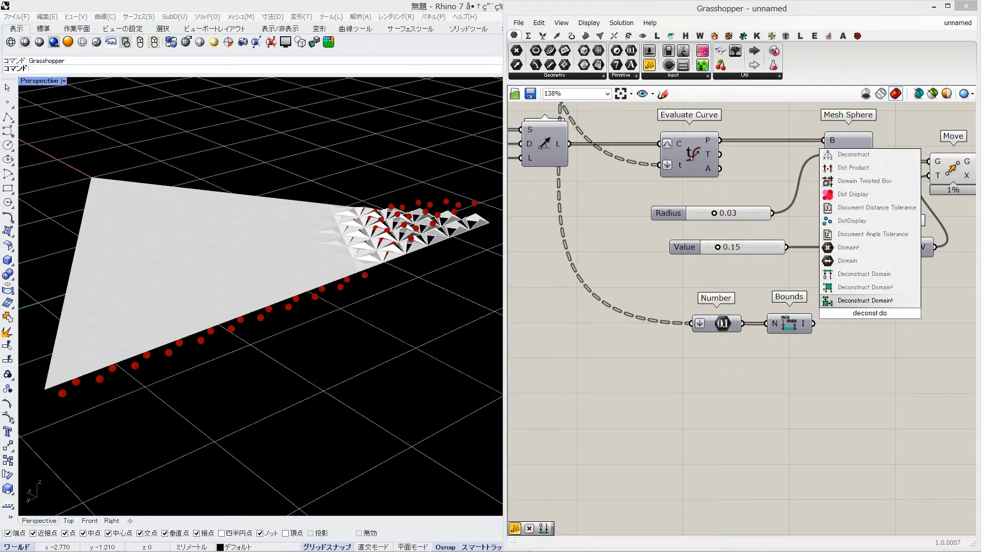
click(864, 274)
drag(814, 323, 844, 323)
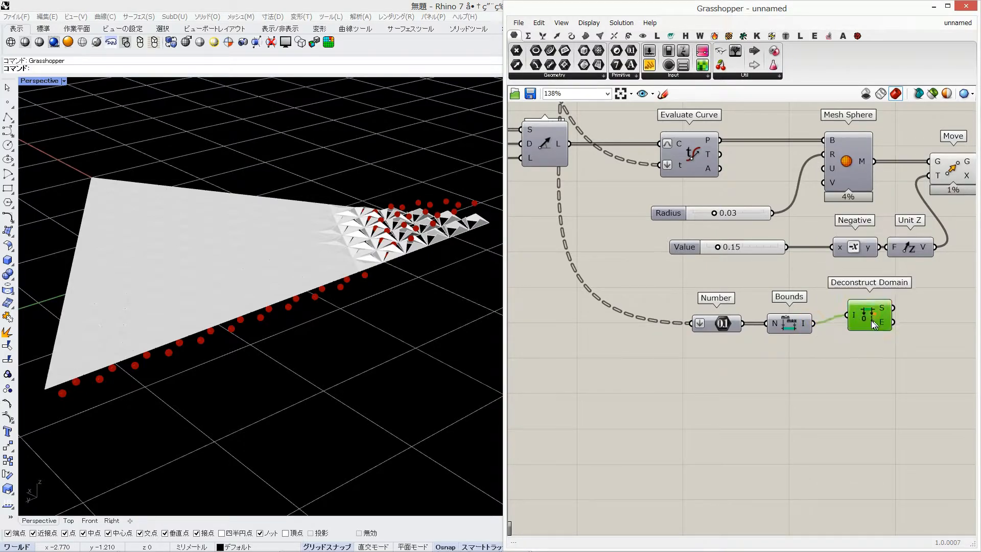
Add a Gradient beside Deconstruct Domain and apply the full-spectrum rainbow preset
double_click(811, 335)
right_drag(922, 323, 850, 338)
text(grad)
key(Return)
scroll(849, 339, down, 2)
right_click(855, 339)
mouse_move(869, 396)
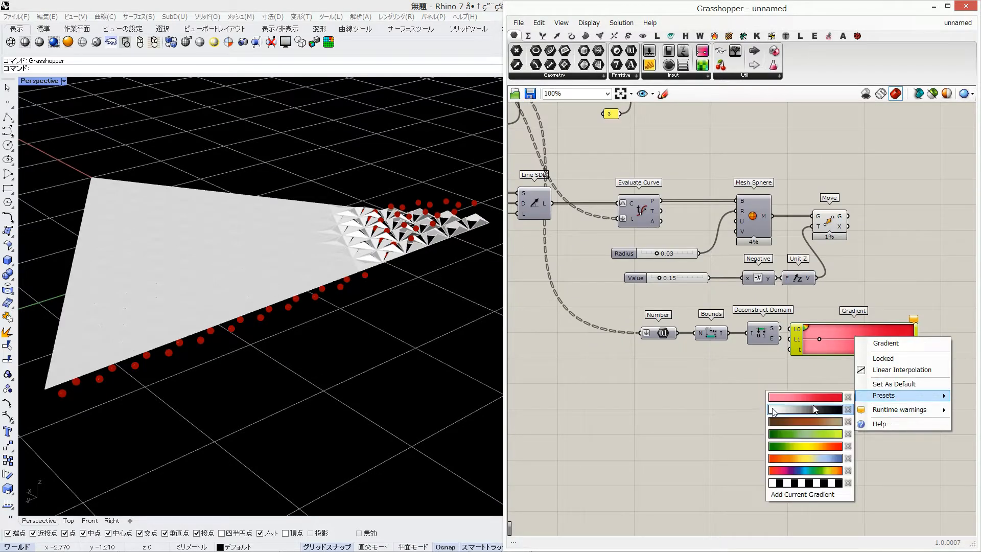
click(786, 468)
Connect the domain start and end to the Gradient limits L0 and L1, and the Number parameter to its t input
mouse_move(843, 345)
mouse_down()
mouse_move(855, 345)
mouse_move(845, 329)
mouse_up()
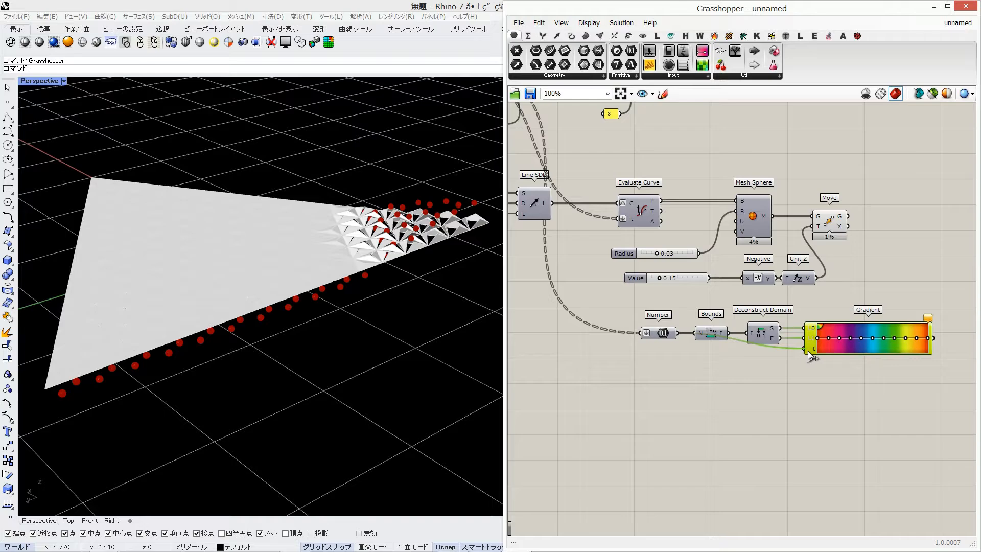
click(808, 351)
drag(664, 337, 667, 352)
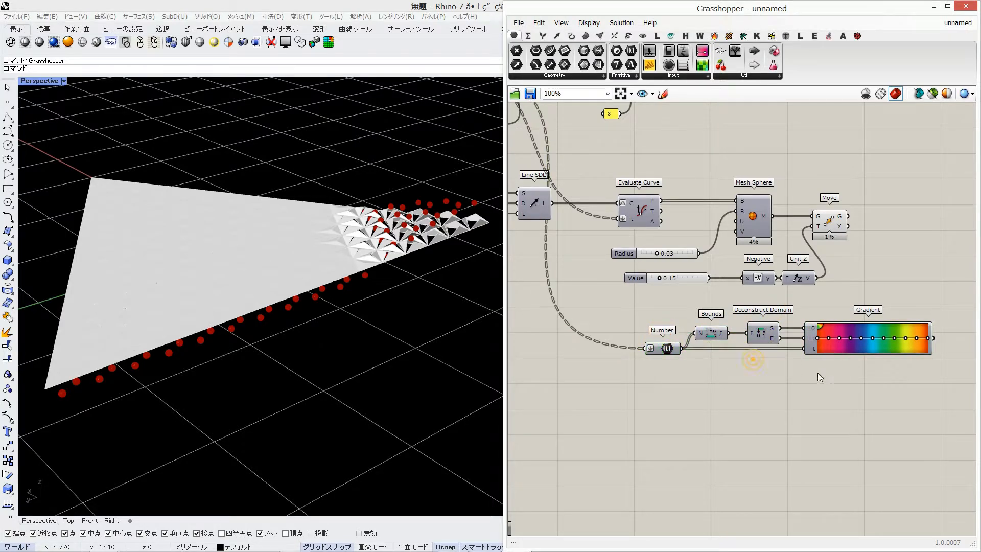
Add a Custom Preview fed by the Move geometry and the Gradient colours, and turn off Move's own preview
right_drag(828, 375, 665, 377)
double_click(783, 253)
text(cus)
click(772, 201)
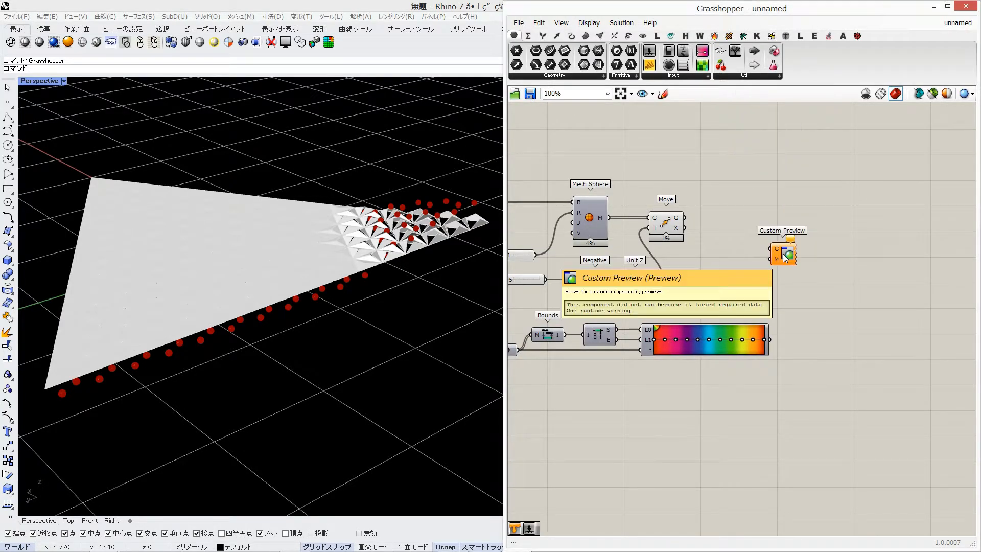
drag(758, 238, 770, 249)
drag(782, 252, 856, 220)
drag(744, 254, 677, 228)
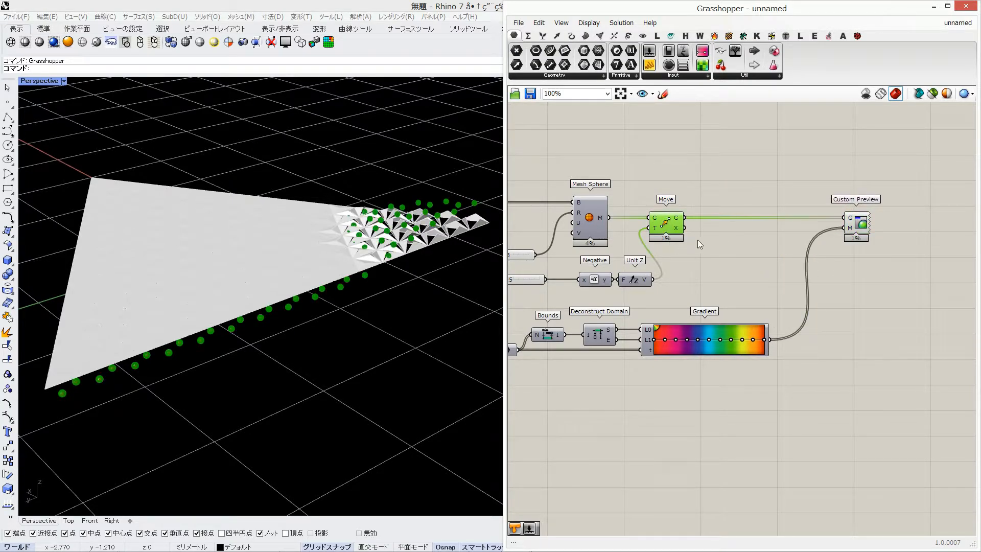
middle_click(712, 240)
click(742, 210)
Examine the gradient-coloured spheres around the folded triangle and look over the definition
right_drag(353, 270, 318, 300)
scroll(738, 244, down, 3)
right_drag(655, 243, 792, 258)
scroll(723, 202, up, 3)
right_drag(723, 201, 625, 241)
drag(725, 259, 761, 261)
right_drag(844, 259, 552, 250)
scroll(552, 251, down, 3)
right_drag(780, 288, 684, 280)
scroll(722, 282, up, 2)
click(766, 287)
Turn off the mesh edge preview and review the folded pieces and coloured spheres
click(582, 24)
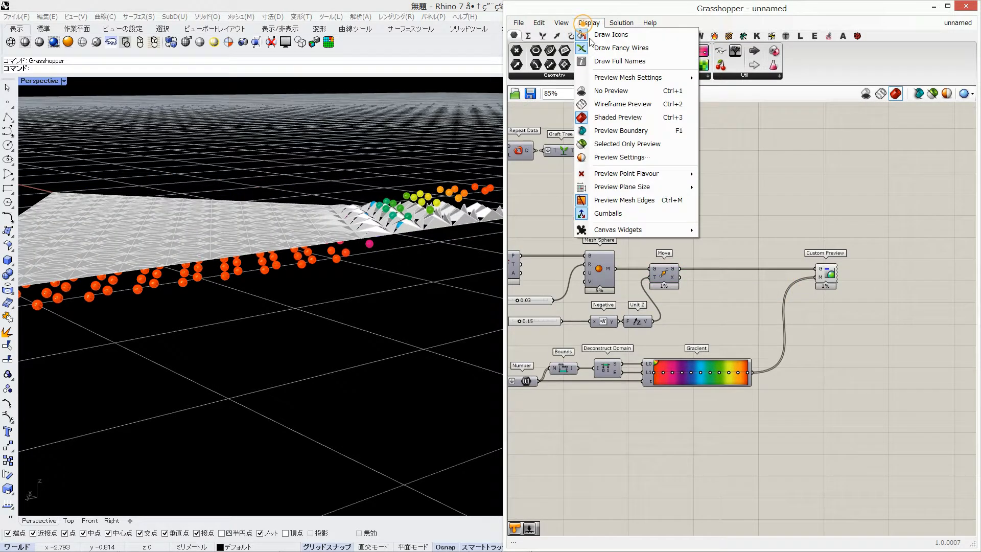
click(624, 200)
scroll(335, 251, up, 5)
shift+right_drag(335, 251, 312, 171)
right_drag(311, 172, 323, 206)
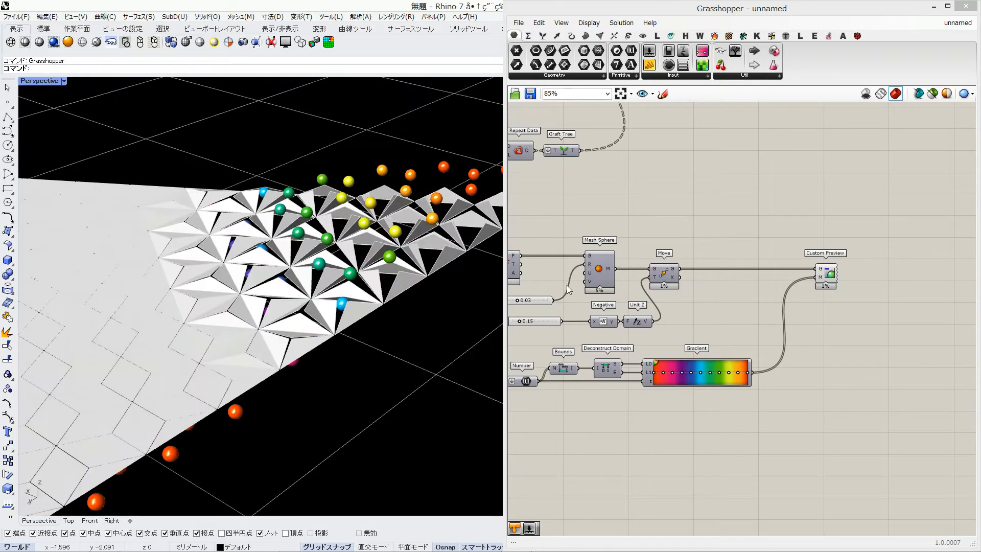
right_drag(566, 287, 670, 220)
right_drag(323, 245, 308, 217)
right_drag(288, 182, 287, 263)
scroll(289, 263, down, 2)
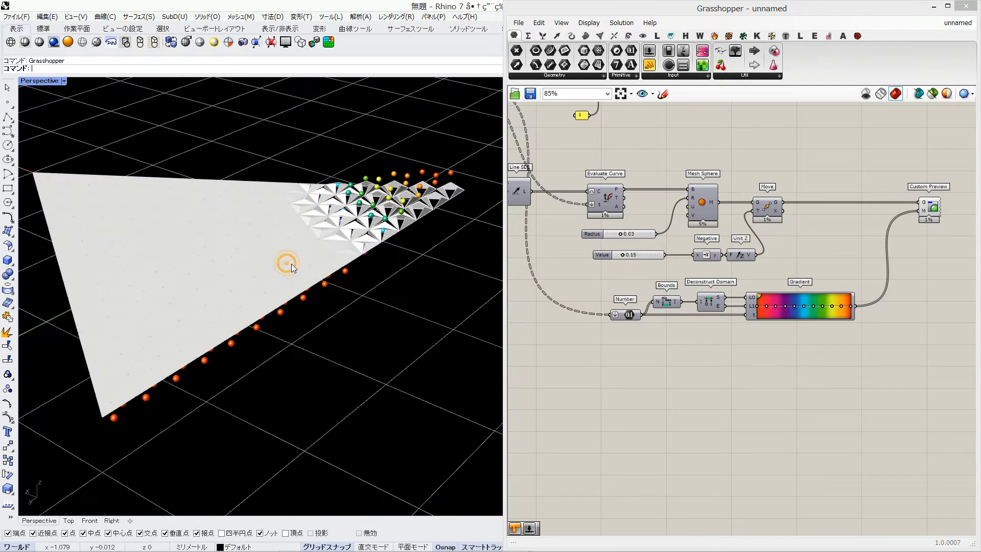
Add an Extrude component near the start of the definition and connect the Polygon curve to its base
right_drag(834, 244, 806, 300)
right_drag(810, 197, 827, 326)
scroll(827, 326, down, 4)
right_drag(716, 266, 961, 275)
scroll(553, 217, up, 2)
scroll(626, 217, up, 2)
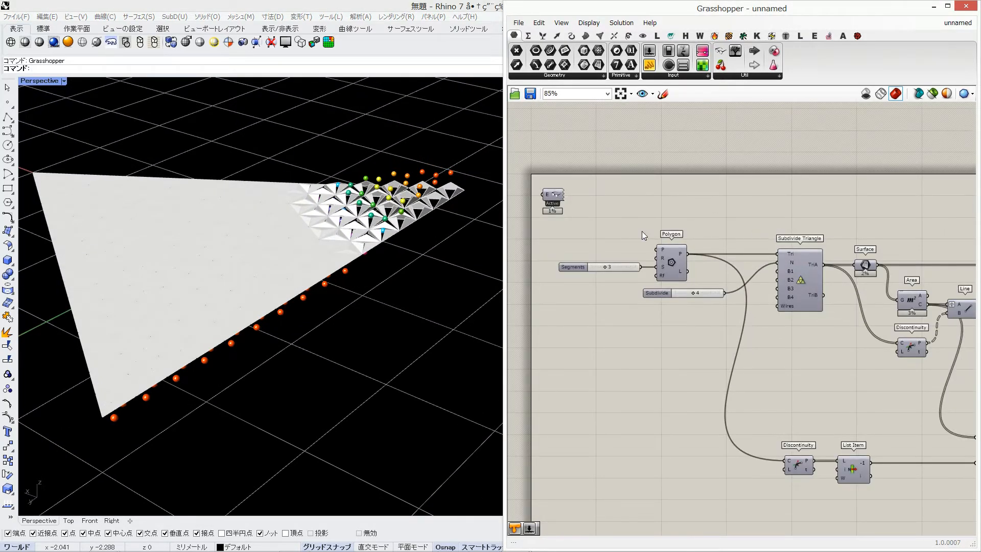
double_click(843, 222)
text(extrude)
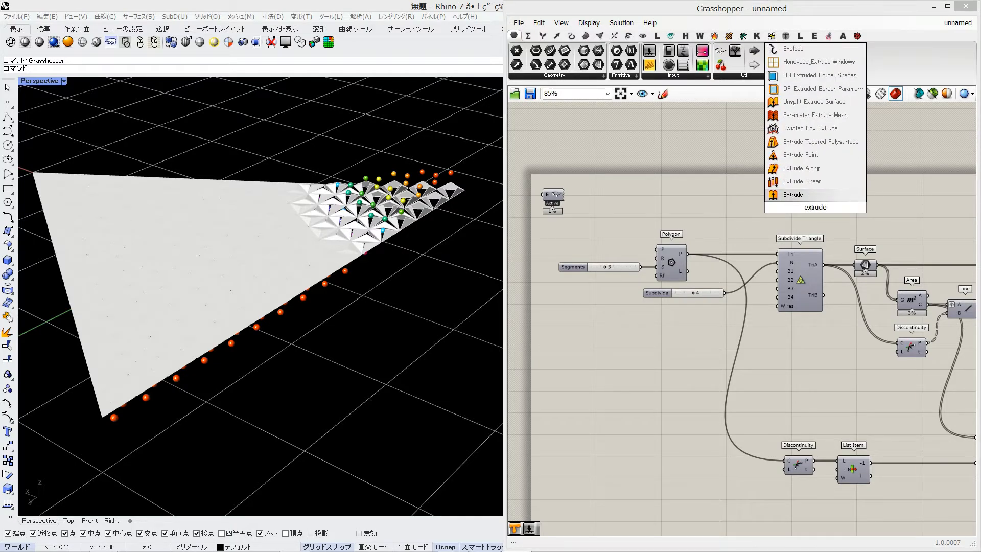
key(Return)
drag(689, 253, 723, 204)
Insert a relay on the Polygon-to-Extrude wire and move Extrude across the canvas to just above Rotate Axis
double_click(728, 239)
scroll(810, 203, down, 4)
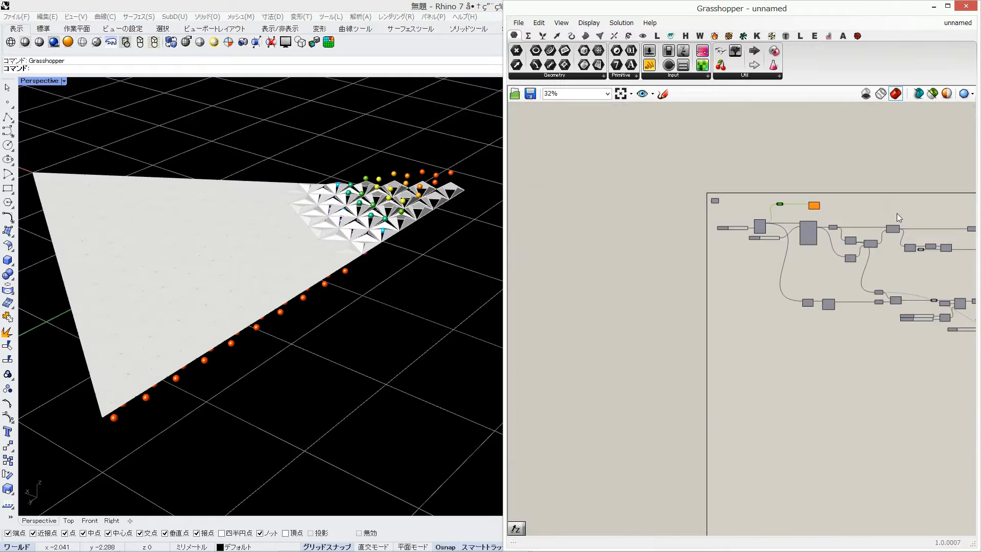
right_drag(897, 213, 683, 220)
drag(604, 213, 972, 207)
right_drag(972, 207, 737, 213)
scroll(737, 212, up, 2)
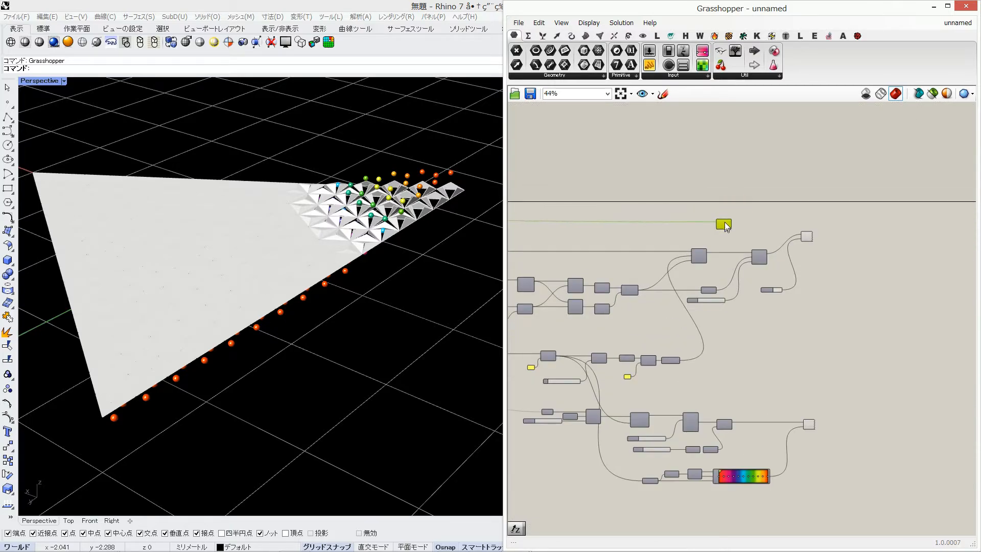
scroll(727, 226, up, 4)
right_drag(653, 223, 802, 220)
Set the Extrude direction with a Unit Z vector driven by a factor slider of -0.2
double_click(728, 240)
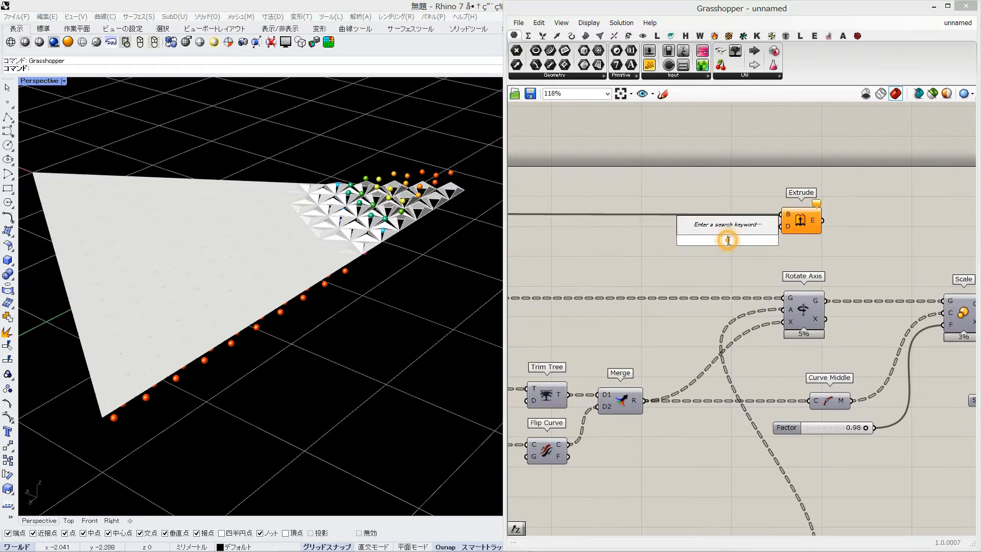
text(z)
key(Return)
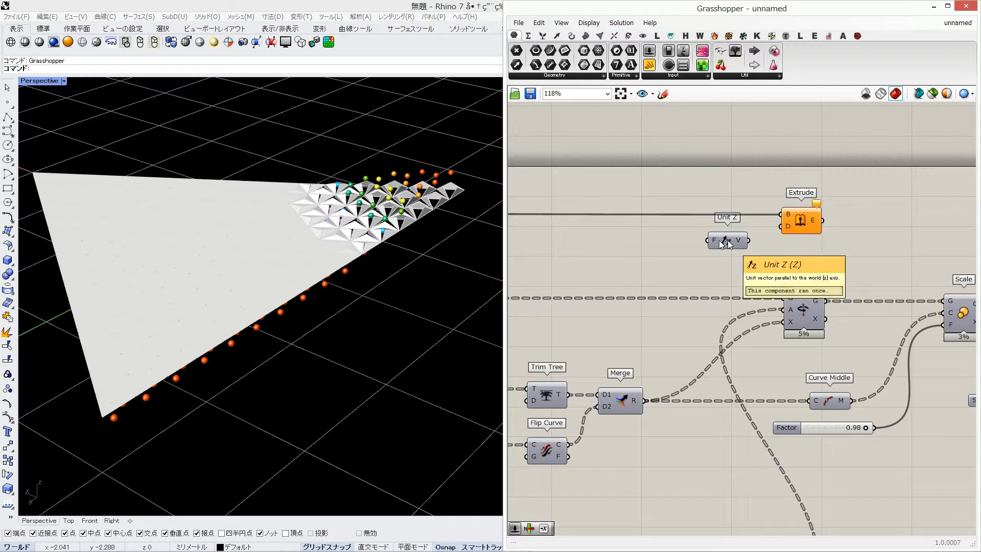
double_click(631, 233)
text(-0.2)
key(Return)
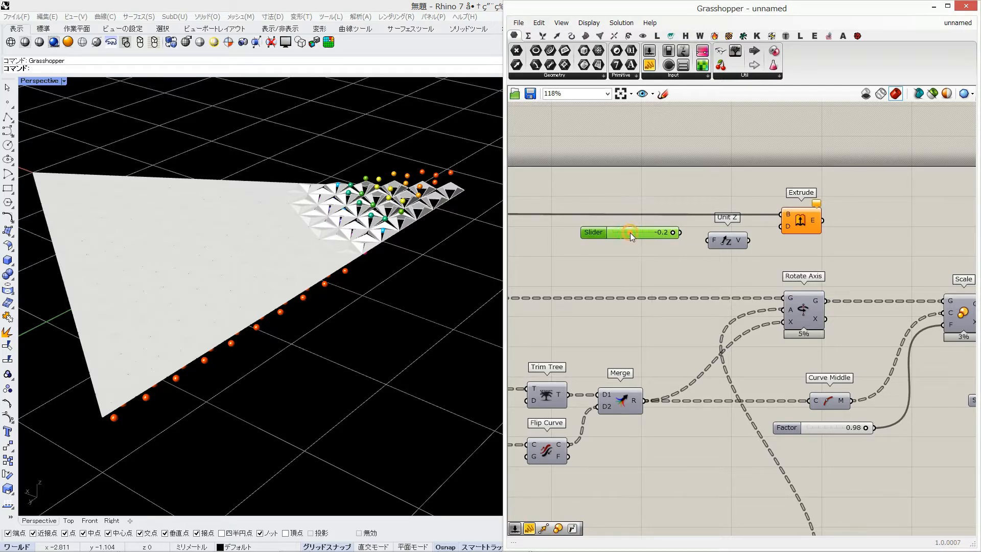
drag(714, 245, 711, 241)
drag(740, 245, 743, 242)
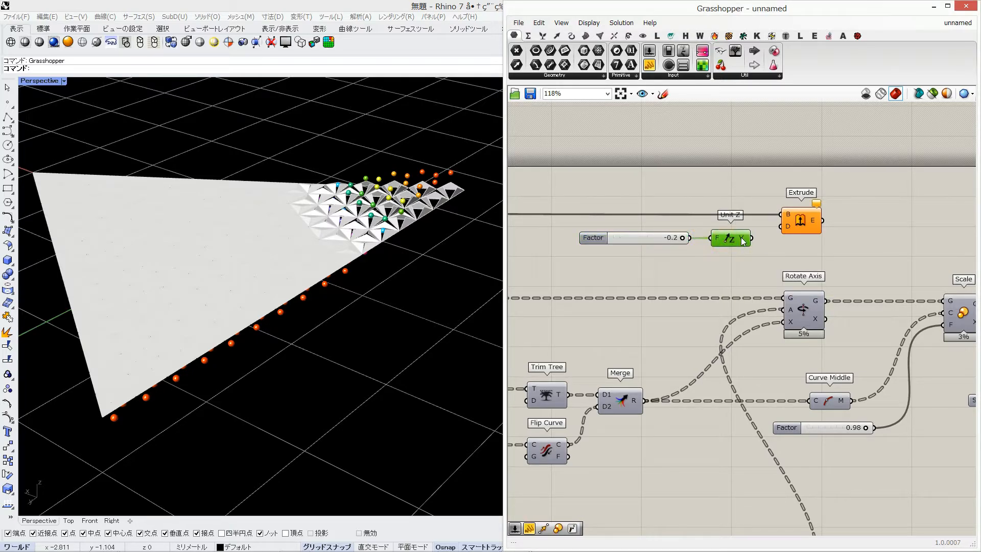
click(802, 220)
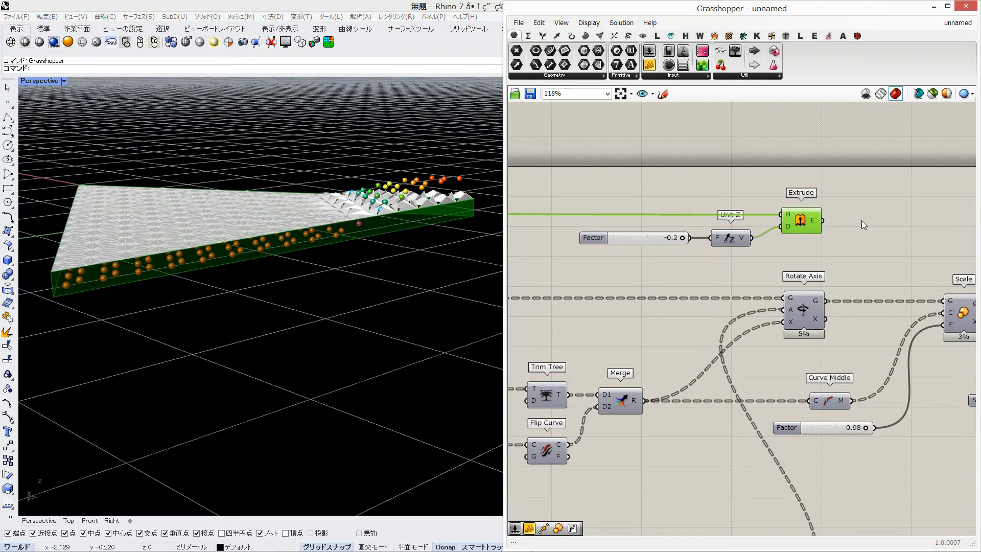
Add a Cap Holes component and feed it the extruded triangle
double_click(863, 220)
text(cap)
key(Return)
drag(823, 221, 843, 221)
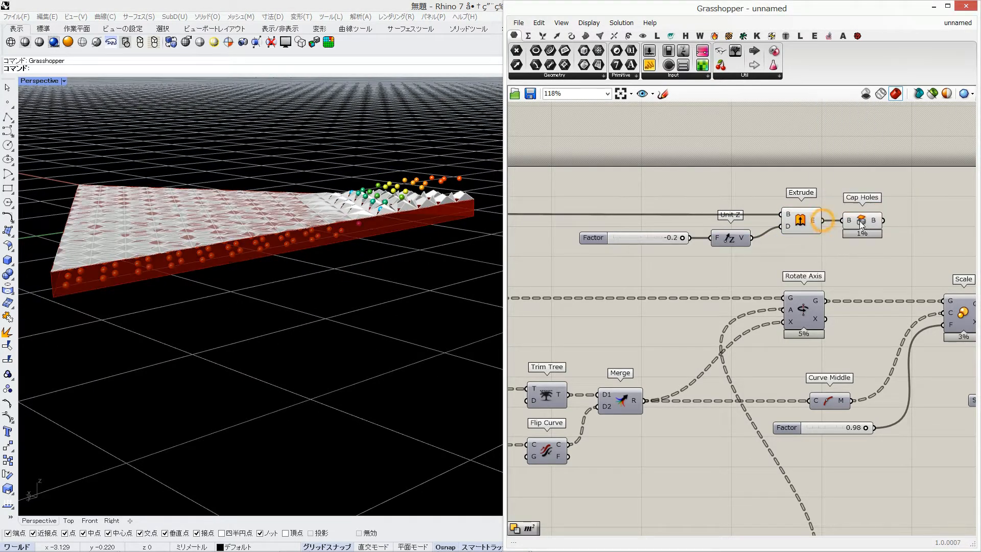
click(816, 220)
Add a Deconstruct Brep component and connect the Cap Holes result to it
right_drag(946, 208, 818, 205)
double_click(817, 204)
text(deco)
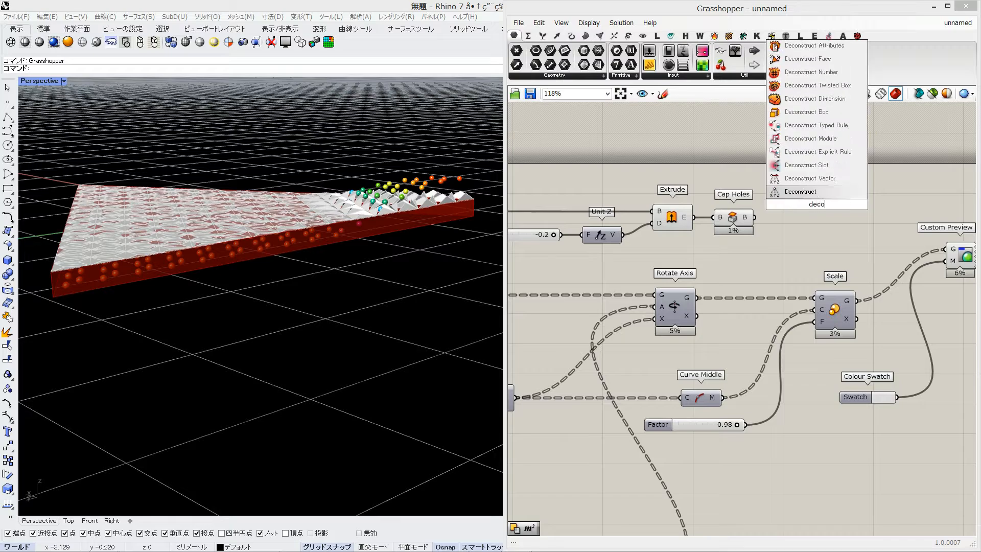
text(nstruct)
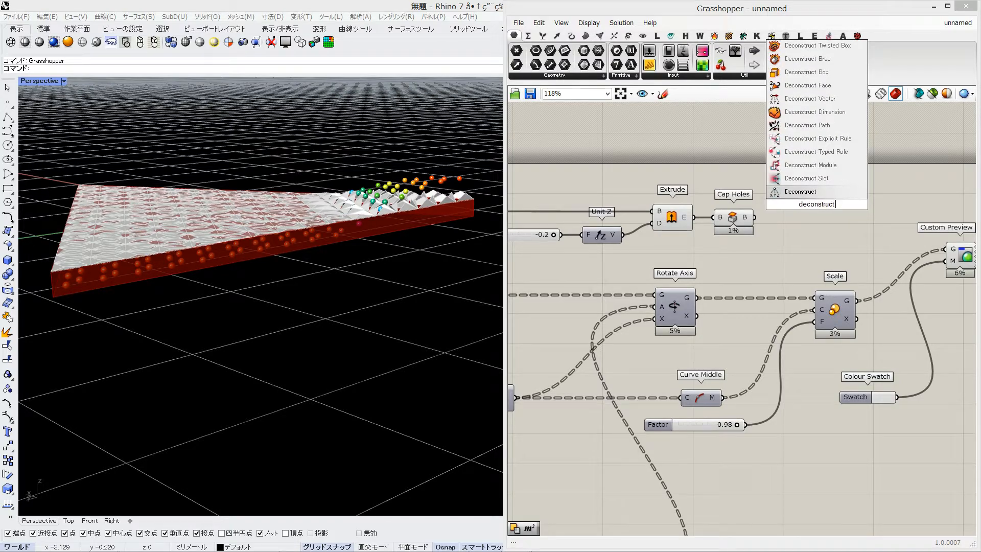
click(808, 59)
drag(754, 217, 776, 221)
click(799, 222)
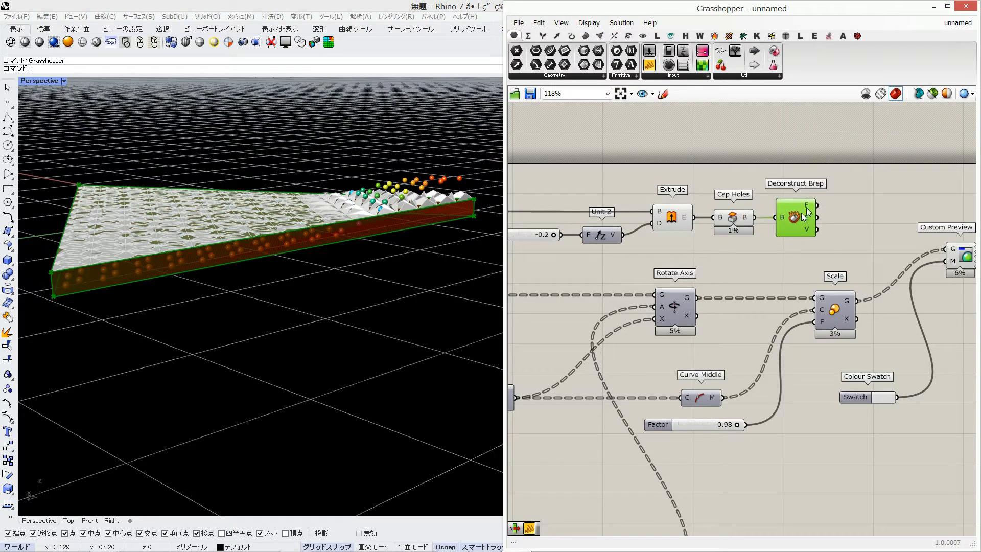
Add a List Item fed by the Deconstruct Brep faces, with an index slider set to 4
double_click(820, 177)
text(list ite)
key(Return)
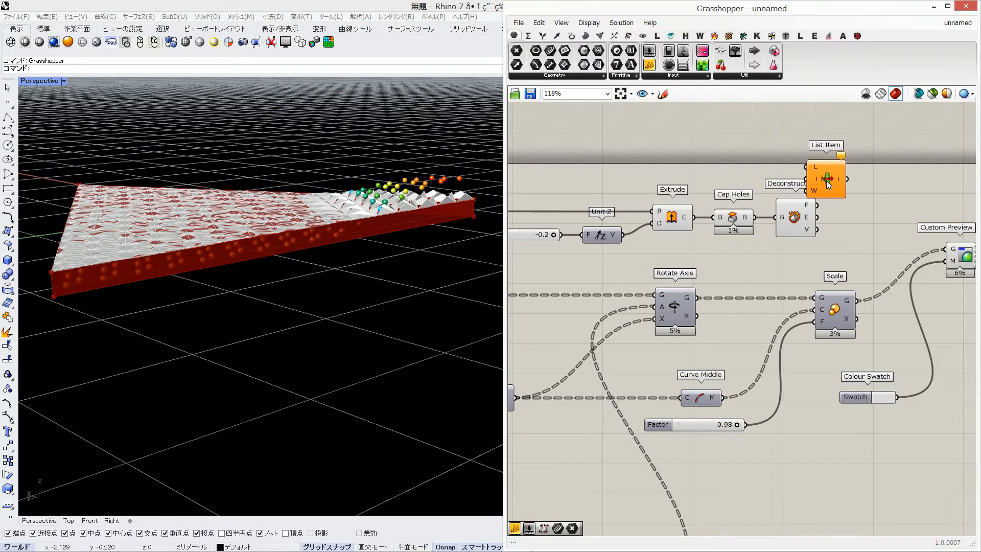
drag(826, 180, 860, 182)
double_click(799, 158)
text(4)
key(Return)
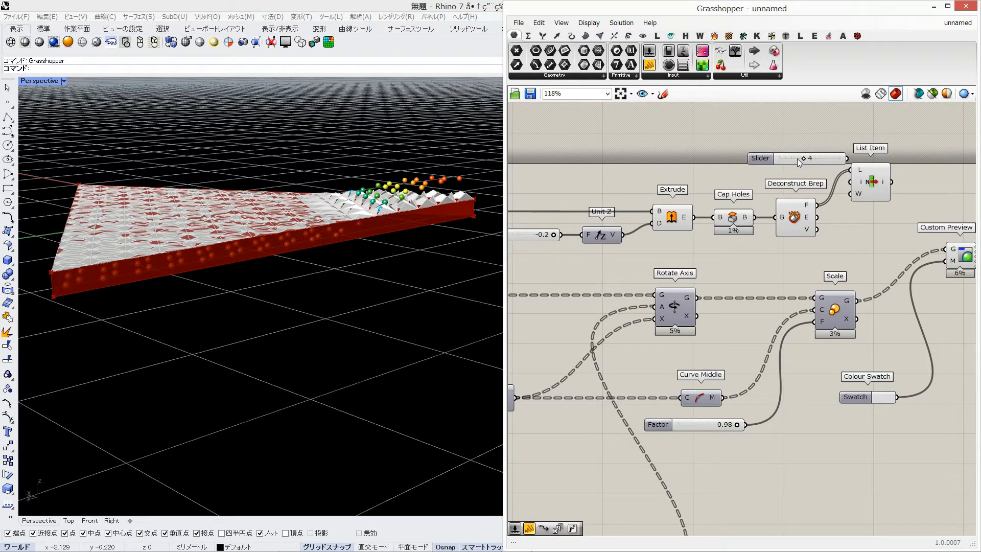
drag(825, 179, 850, 181)
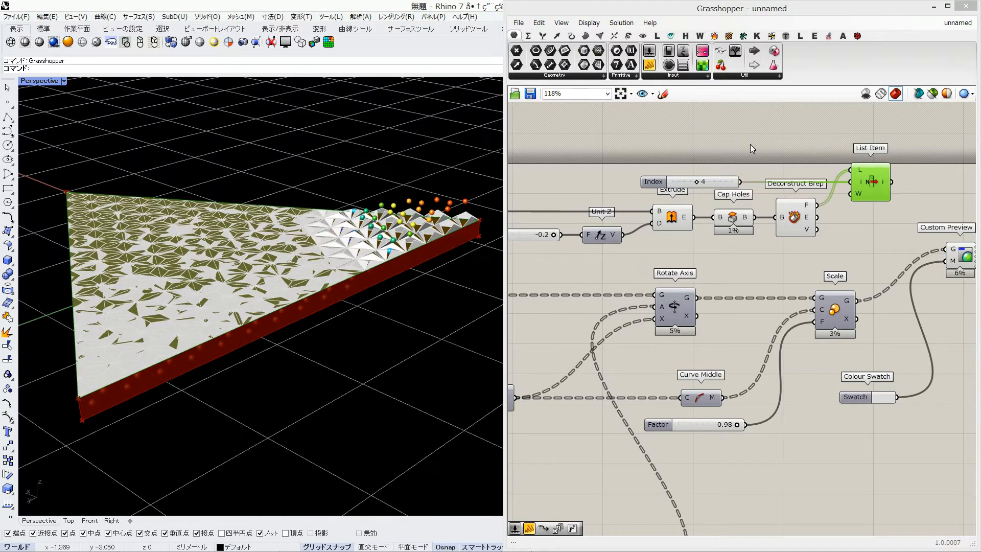
Replace the List Item with a Cull Index component that takes the same Brep faces and index slider
double_click(750, 144)
text(cull)
click(731, 105)
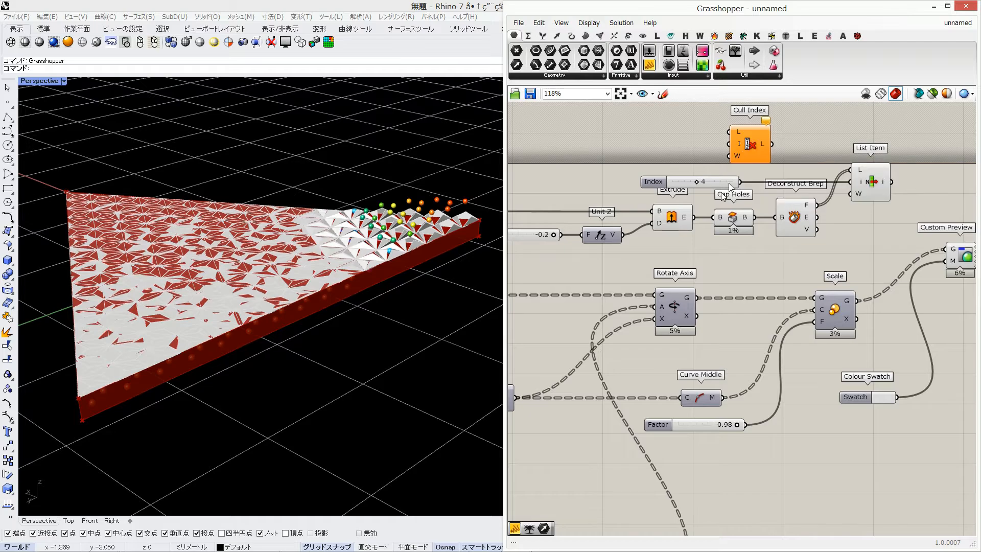
drag(740, 150, 843, 162)
drag(819, 197, 874, 190)
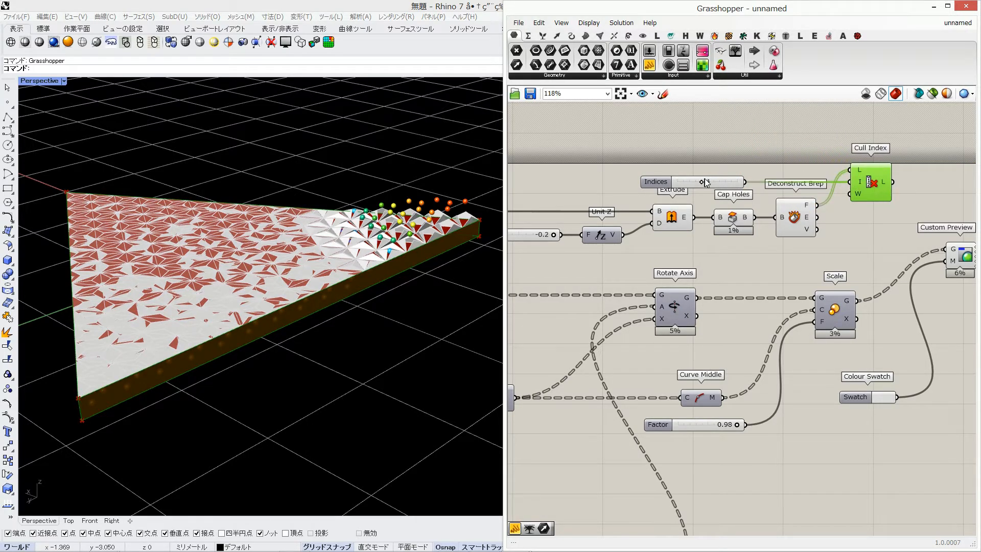
Reposition the index slider and Cull Index higher, clear of the Extrude and Deconstruct Brep components
drag(719, 178, 719, 163)
drag(870, 180, 875, 165)
click(905, 203)
right_drag(905, 204, 843, 213)
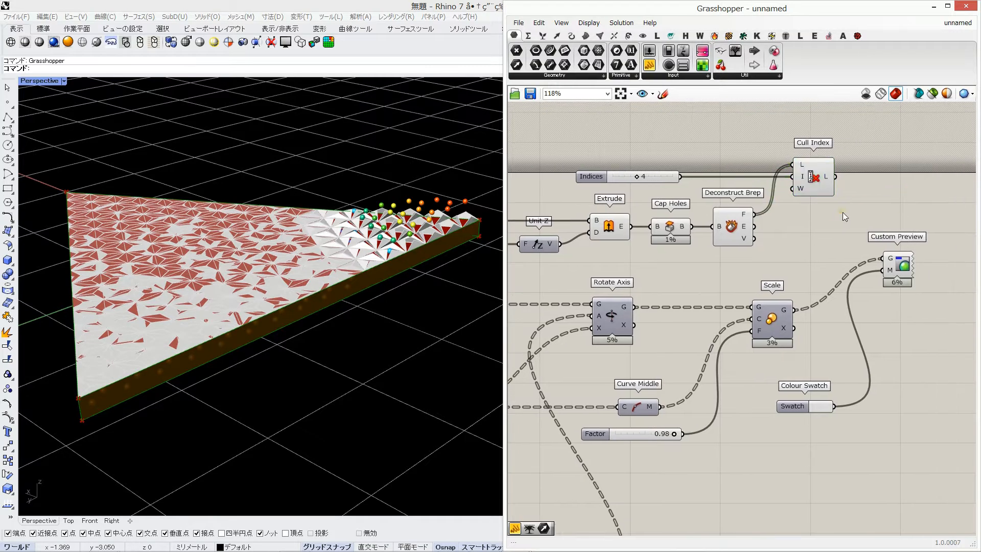
Add the Cull Index output to the Custom Preview geometry alongside Scale, and turn off the preview of the components feeding them
drag(836, 177, 883, 258)
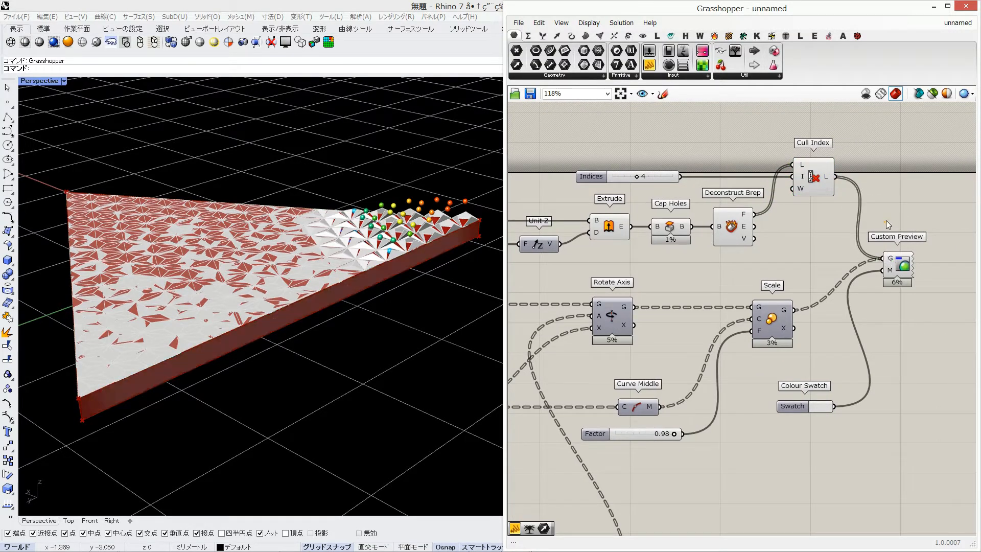
scroll(891, 176, down, 5)
drag(894, 153, 687, 366)
middle_click(717, 302)
click(753, 272)
scroll(325, 292, down, 2)
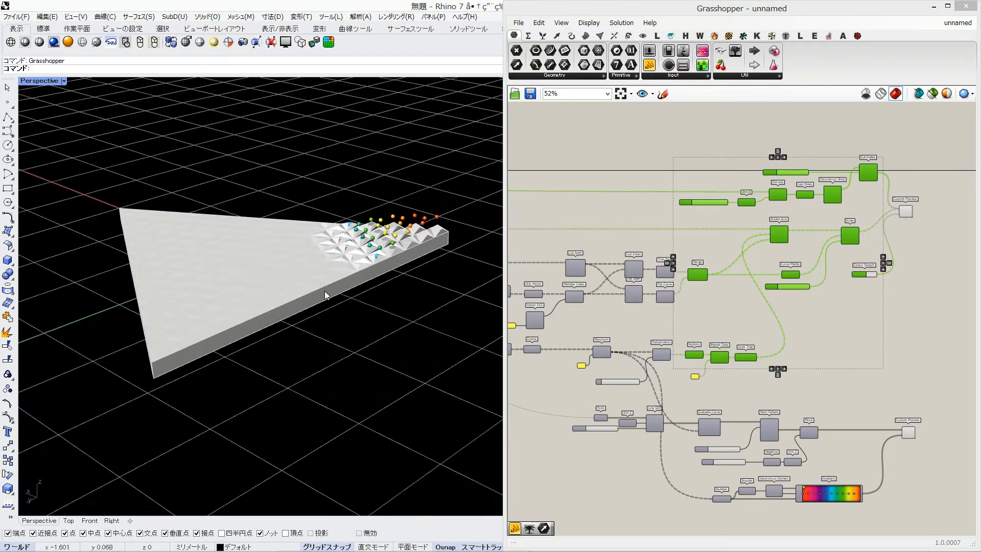
Widen the Rhino viewport and examine the folded triangle, spheres and extruded base from several angles
right_drag(325, 292, 350, 289)
drag(505, 263, 595, 266)
right_drag(836, 312, 817, 229)
click(817, 229)
scroll(817, 229, down, 1)
right_drag(605, 260, 699, 266)
scroll(698, 265, up, 4)
right_drag(698, 265, 795, 244)
right_drag(445, 289, 336, 306)
scroll(336, 305, up, 4)
scroll(335, 306, down, 2)
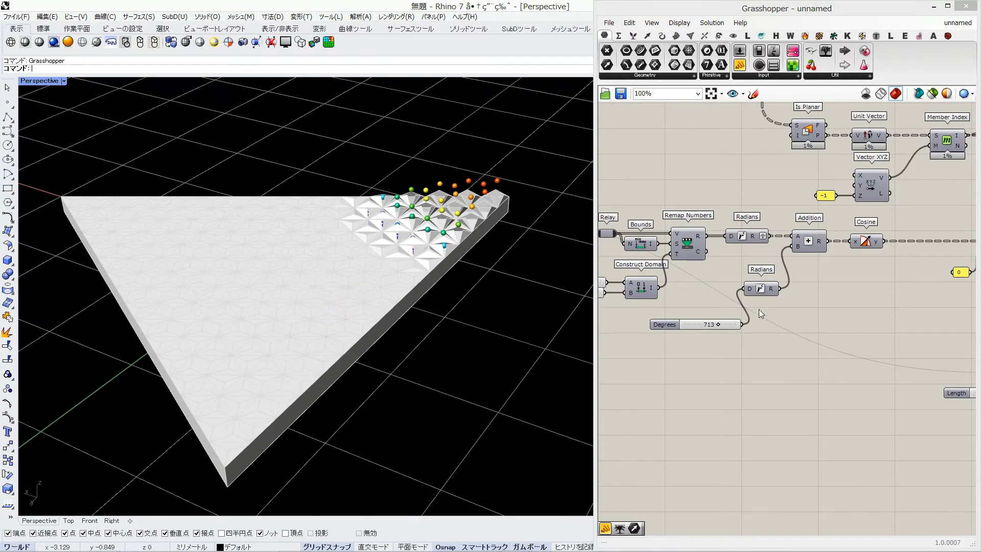
Sweep the Degrees phase slider down to 335 and up to 1069 to test the moving wave
right_drag(961, 332, 841, 306)
right_drag(633, 316, 811, 300)
mouse_move(776, 284)
mouse_down()
mouse_move(729, 282)
mouse_move(761, 282)
mouse_up()
right_drag(440, 322, 444, 293)
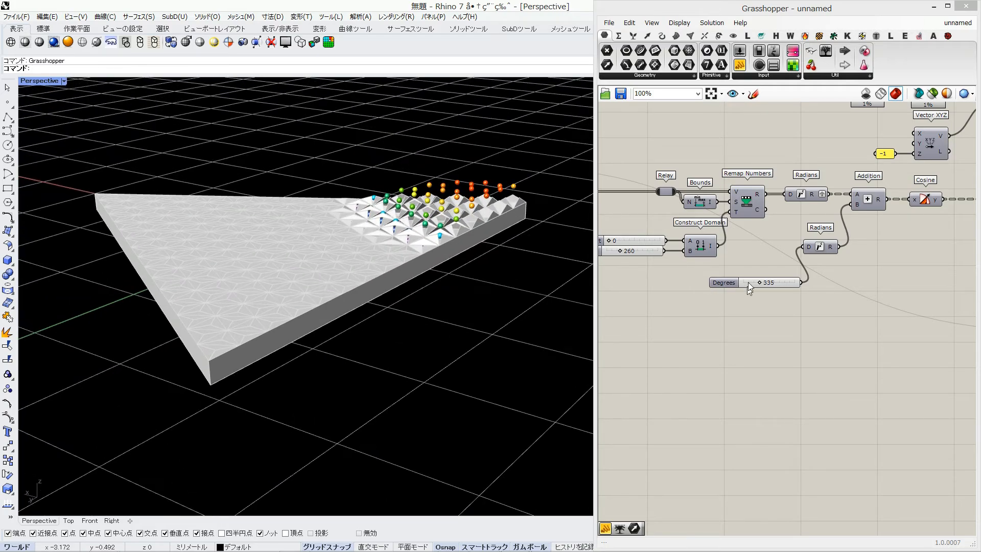
drag(759, 282, 794, 282)
Set the Construct Domain upper limit to 1000 and sweep the Degrees phase slider down to 0
click(651, 255)
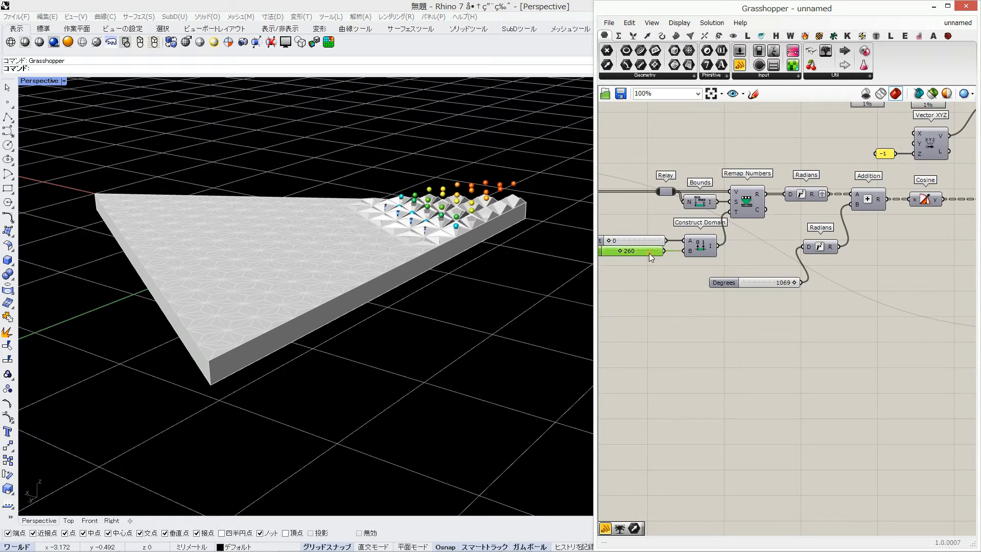
text(1080)
key(Return)
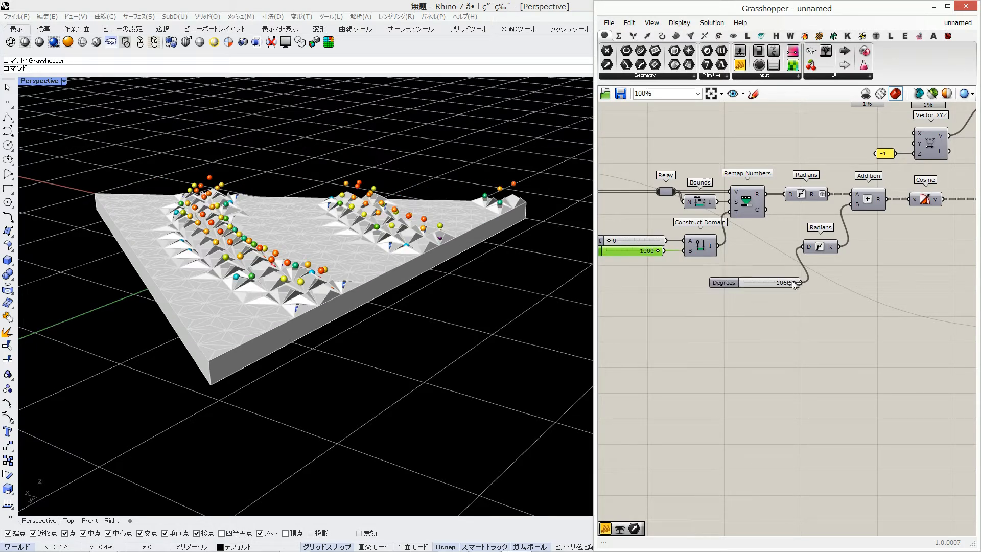
drag(796, 282, 742, 283)
Set the Construct Domain upper limit to 360 and sweep the Degrees phase slider up to 1069
double_click(646, 252)
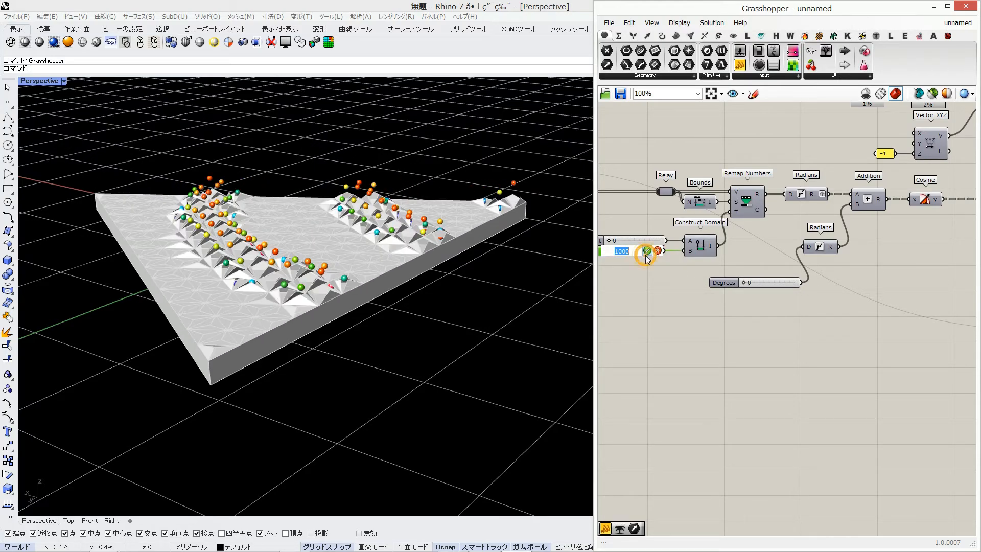
text(360)
key(Return)
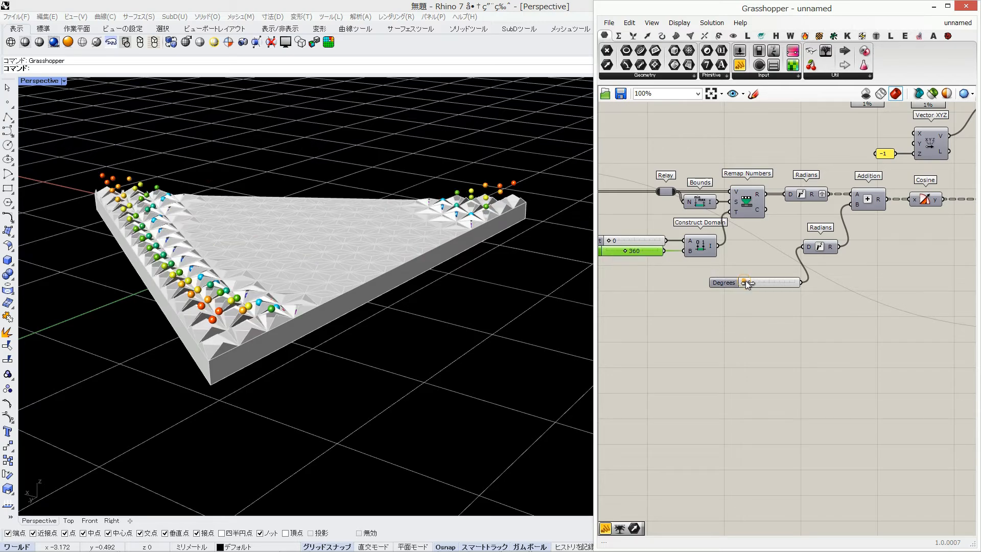
drag(746, 280, 795, 284)
Set the Construct Domain upper limit to 260
double_click(634, 252)
text(260)
key(Return)
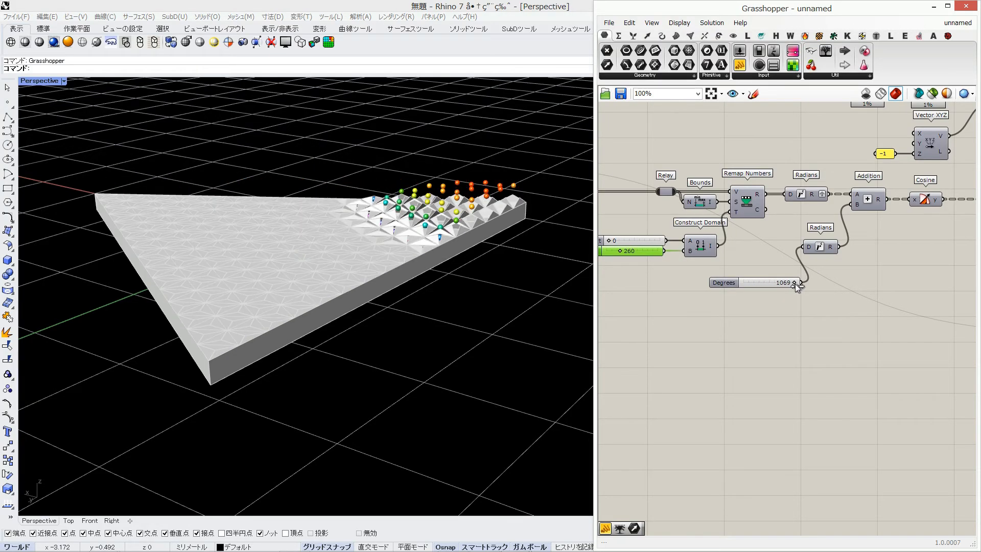